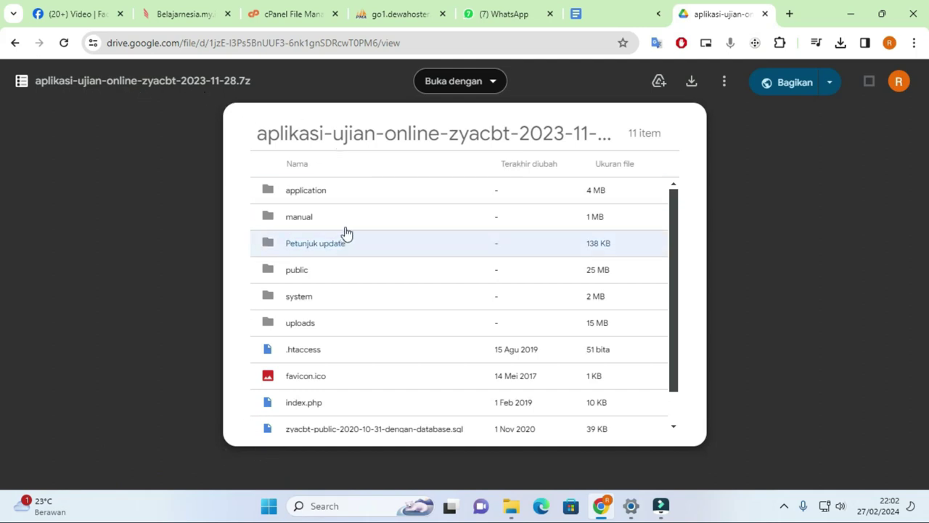
Step: Download aplikasi-ujian-online-zyacbt-2023-11-28.7z from the Drive preview and check its download progress
scroll(348, 201, "down", 1)
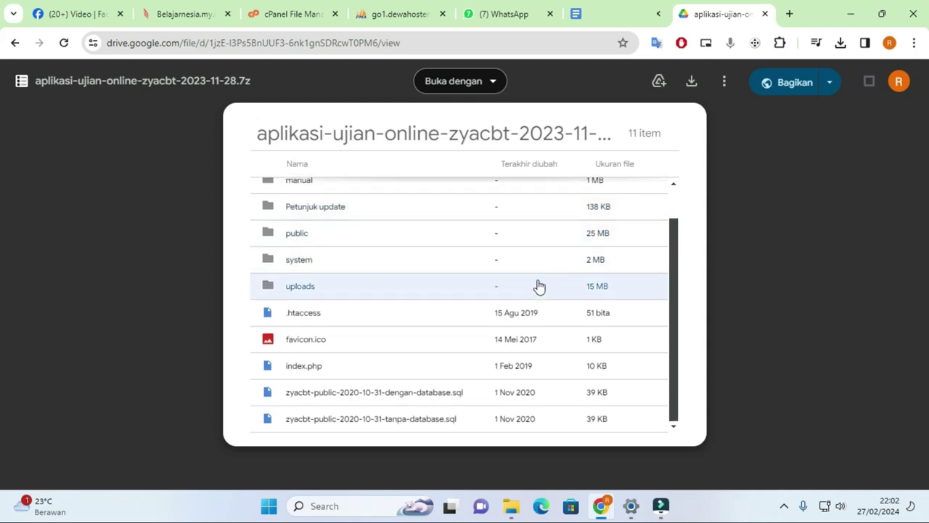
left_click(598, 295)
scroll(598, 294, "up", 1)
scroll(322, 206, "down", 1)
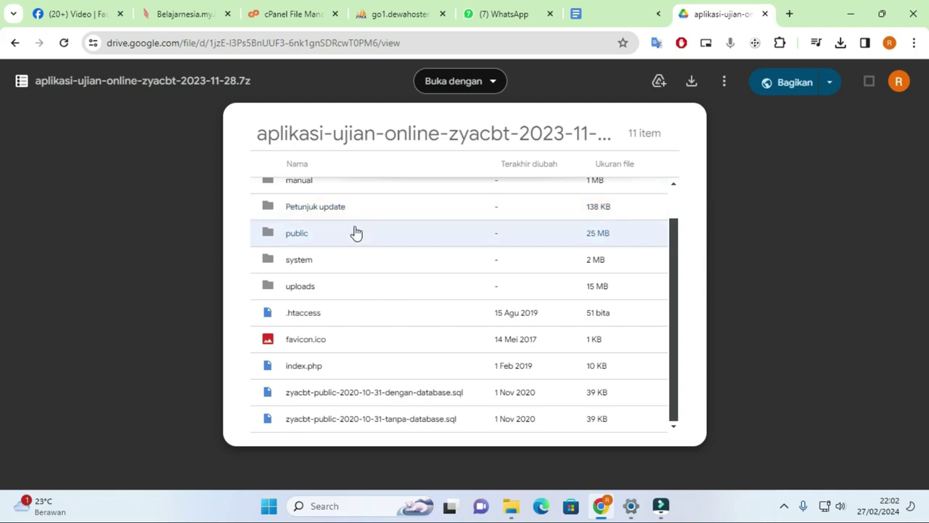
scroll(403, 242, "up", 1)
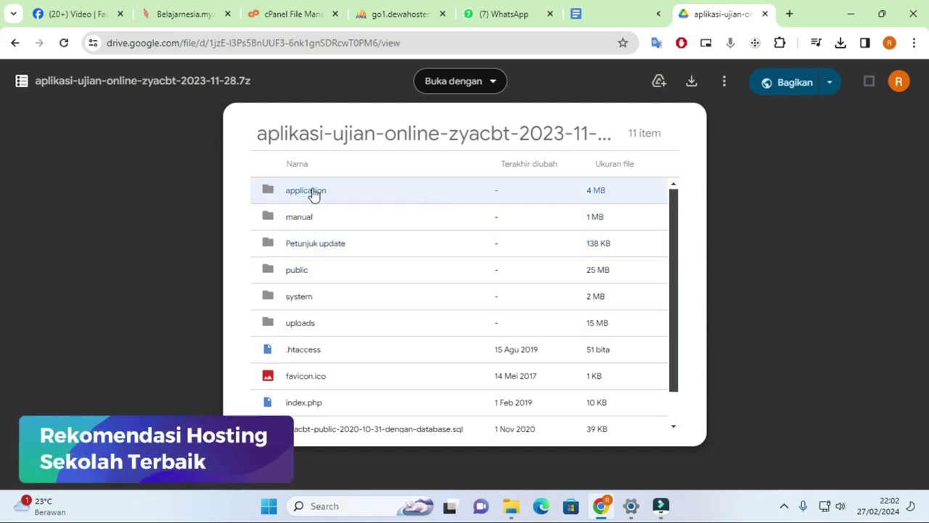
scroll(322, 342, "down", 1)
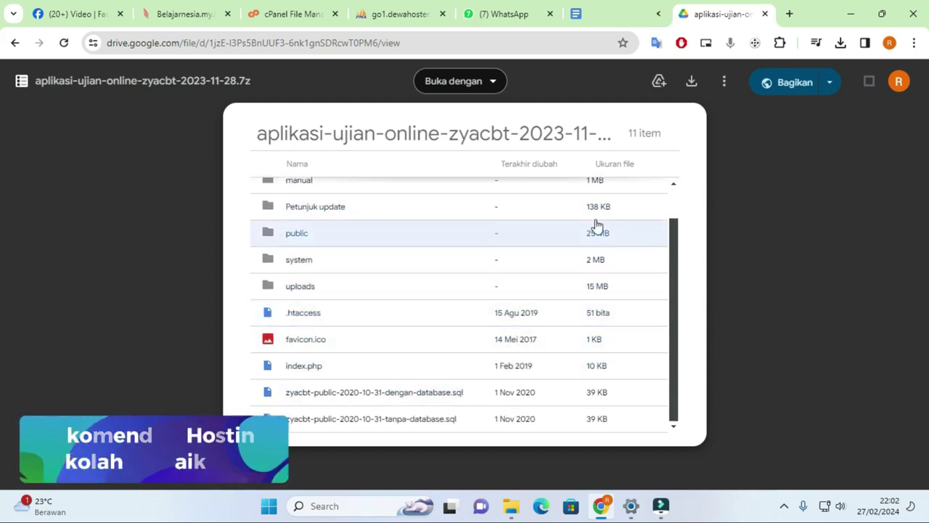
left_click(692, 83)
left_click(840, 43)
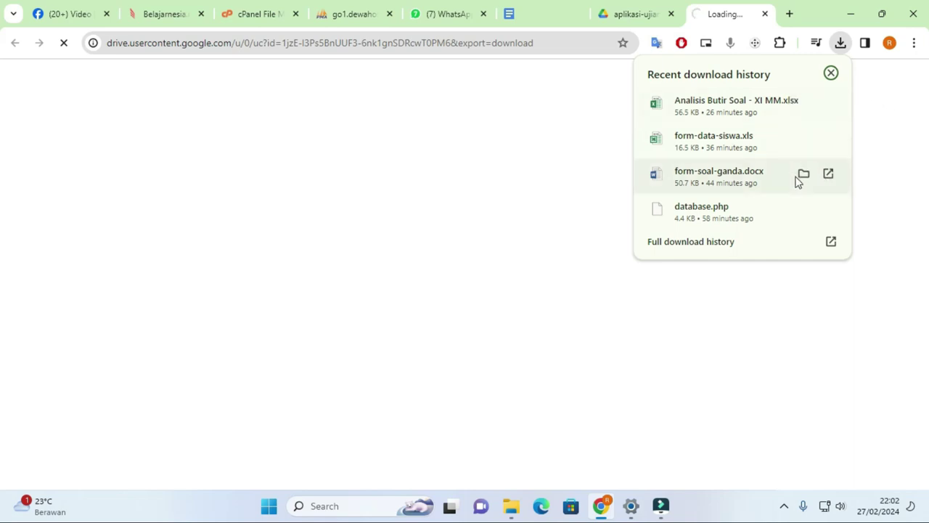
Step: Select the zyacbt archive in Downloads in a maximized File Explorer window
left_click(890, 91)
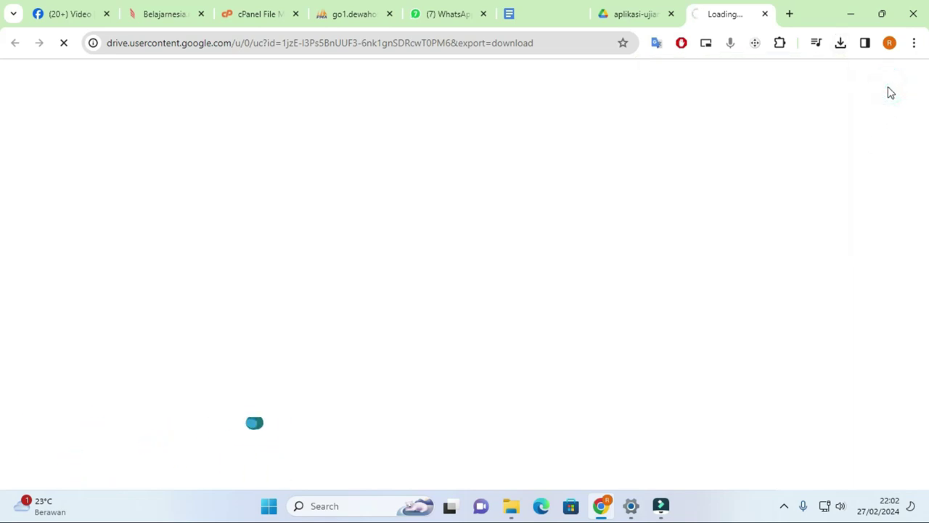
key("super+e")
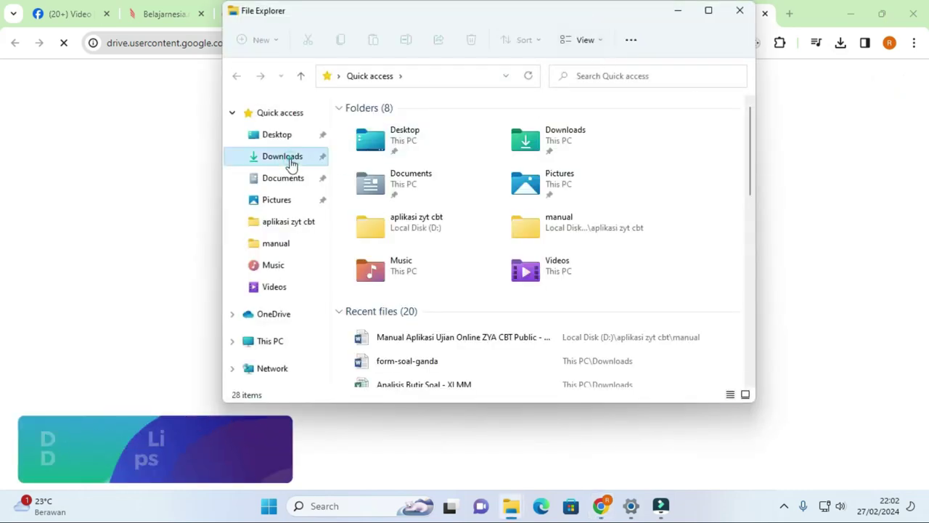
left_click(290, 163)
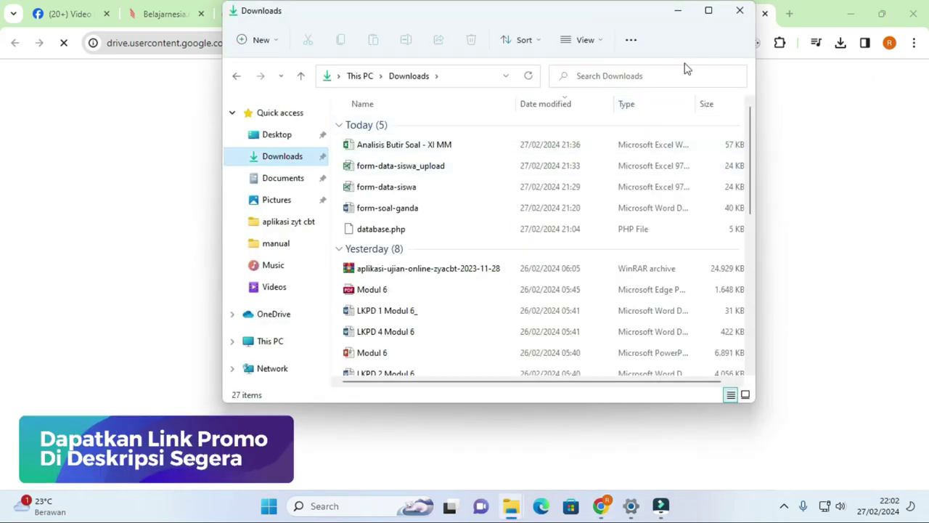
left_click(710, 12)
left_click(259, 265)
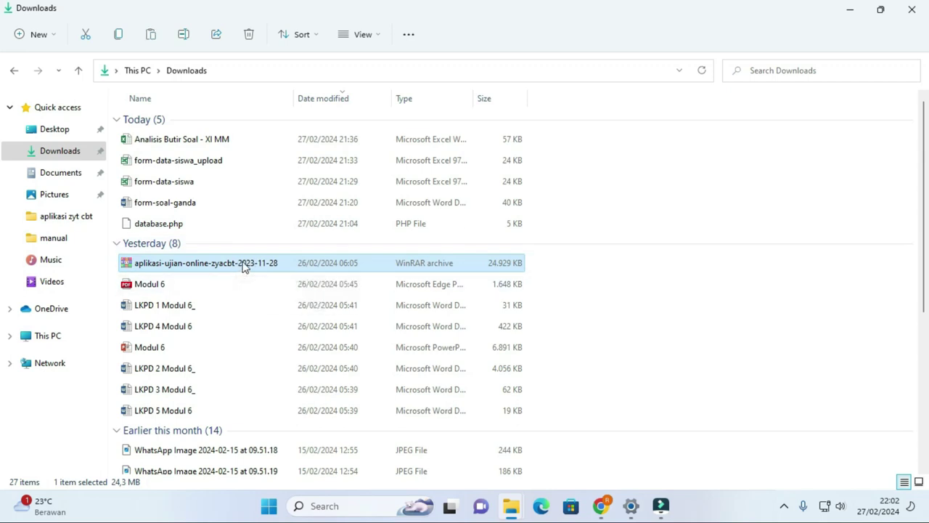
Step: Open Local Disk (F:) from This PC
left_click(46, 336)
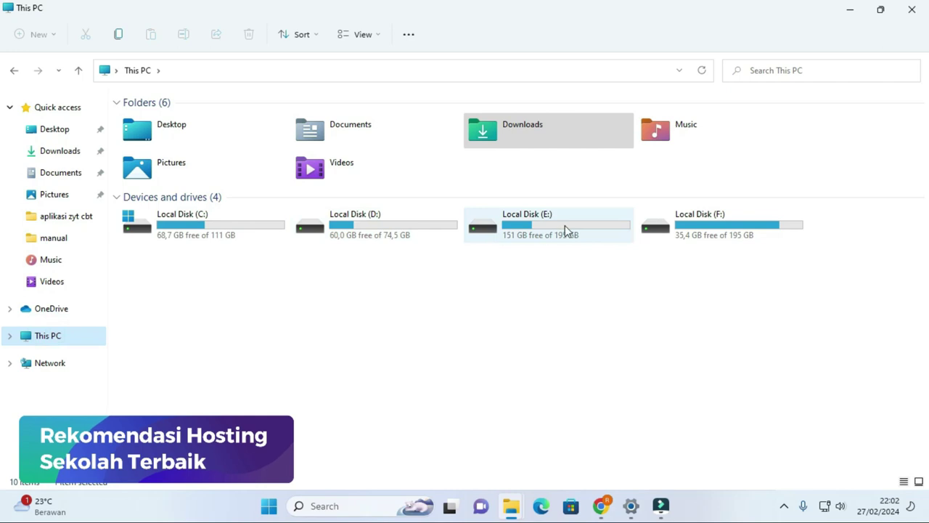
left_click(678, 228)
left_click(593, 224)
double_click(593, 224)
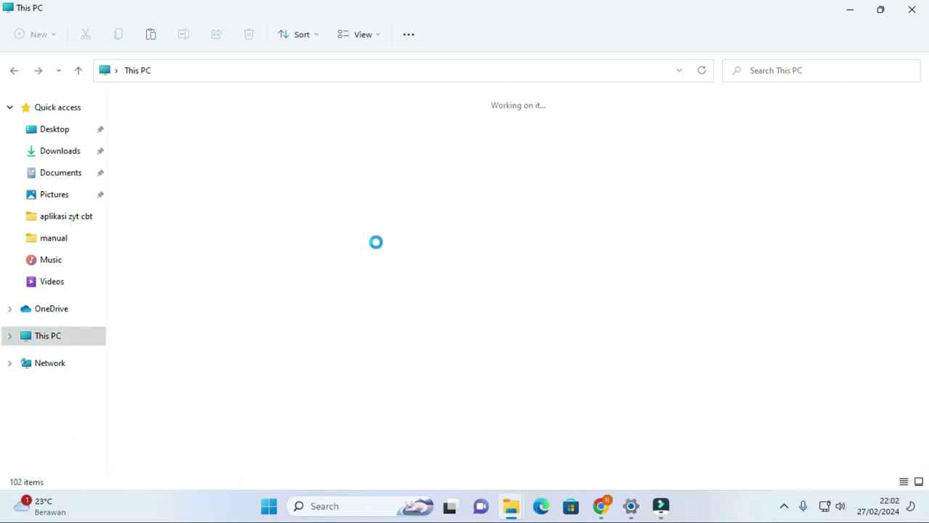
double_click(685, 226)
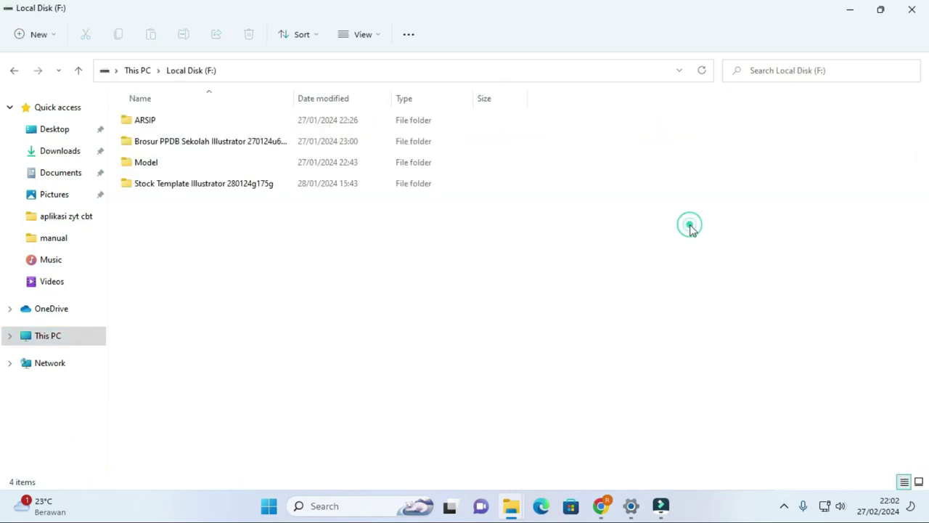
Step: Create a new folder on F: named 'CBT ONLINE ZYA HOSTING DEWA HOSTER'
right_click(292, 287)
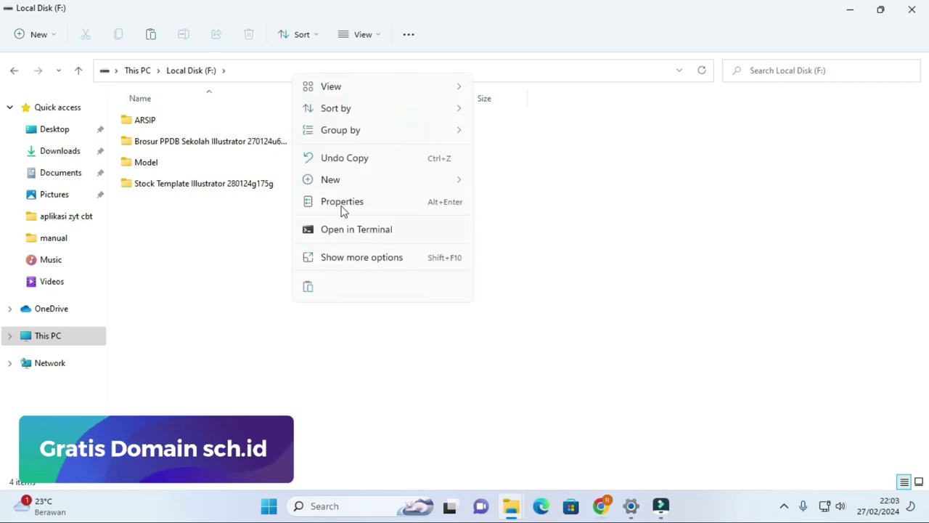
mouse_move(363, 181)
left_click(506, 181)
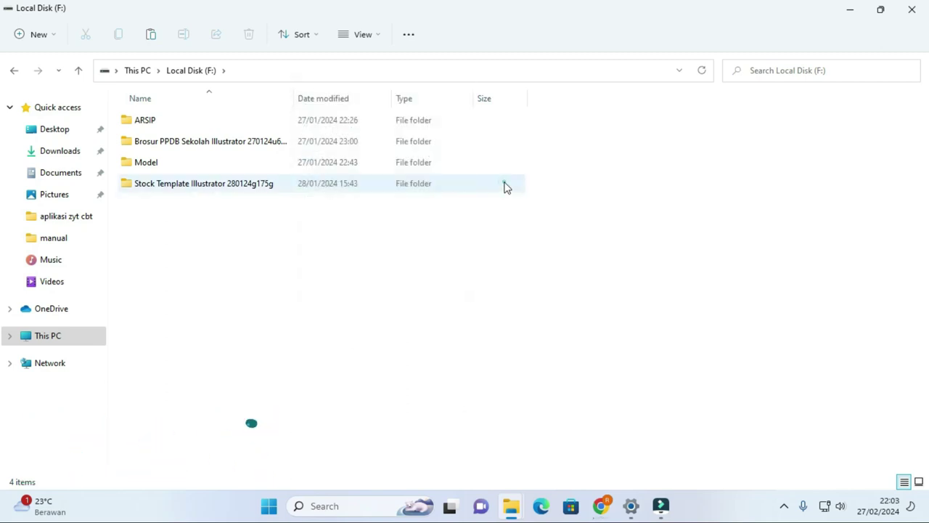
type("CBT")
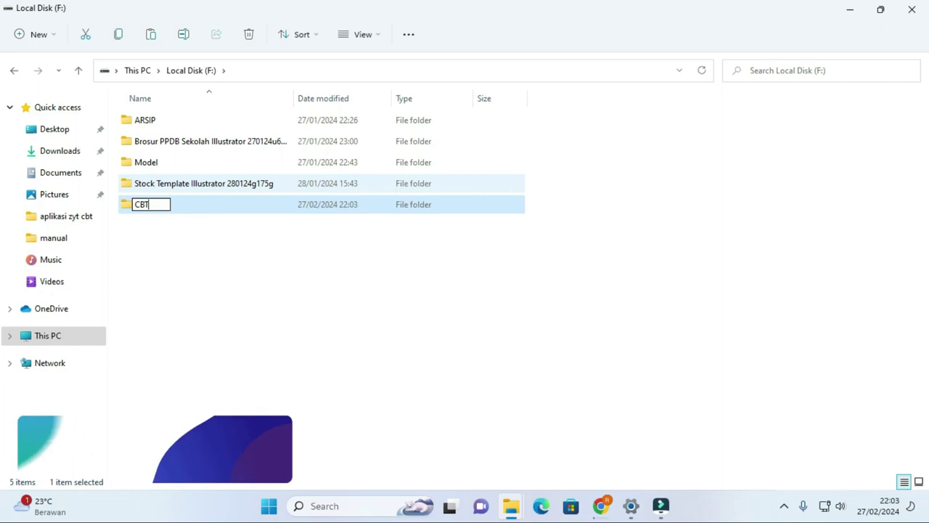
type(" ONLINE Z")
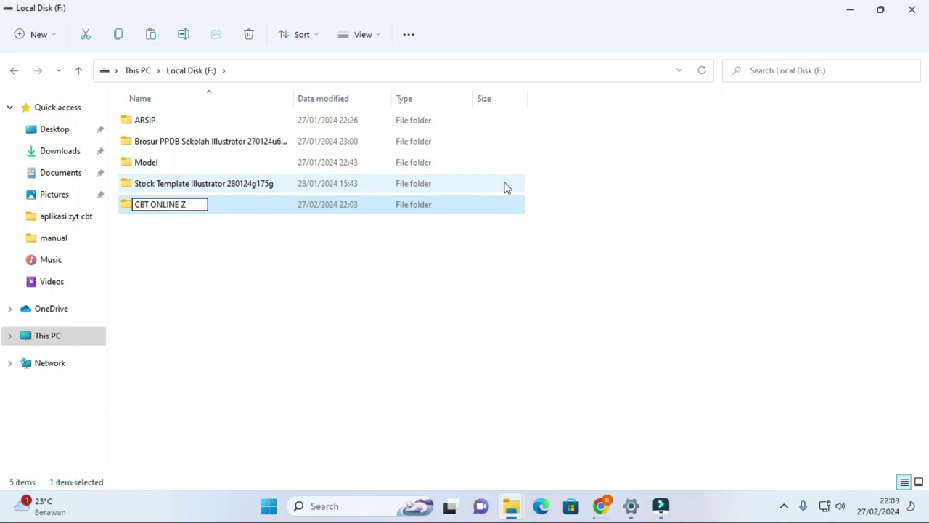
type("YA HO")
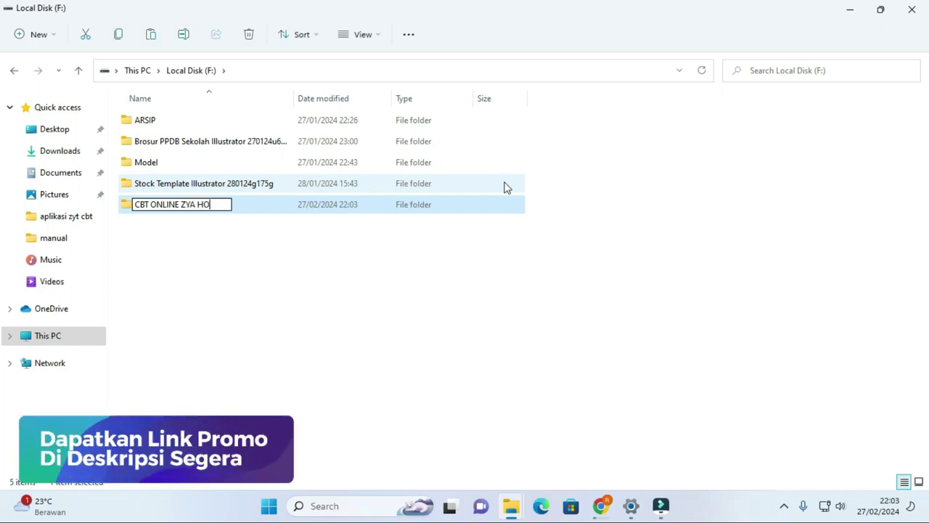
type("STING DEWA HOSTER")
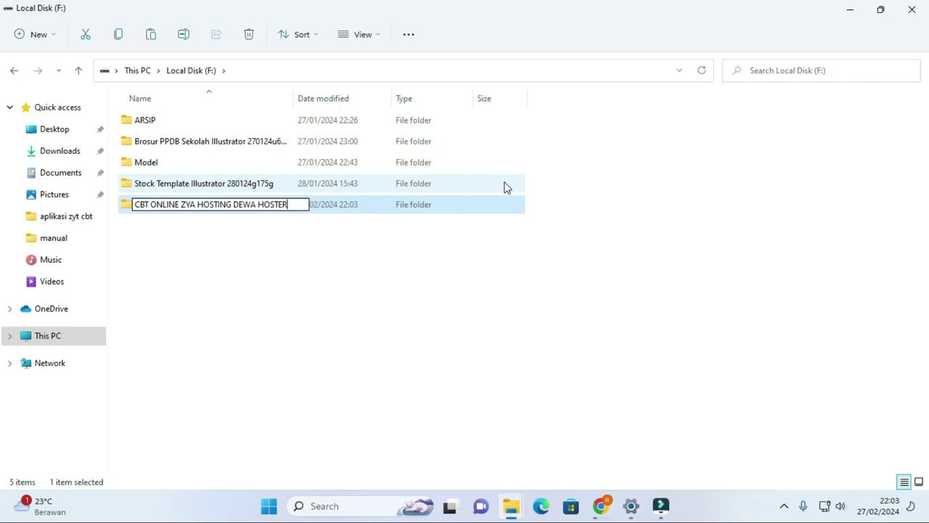
key("Return")
key("Return")
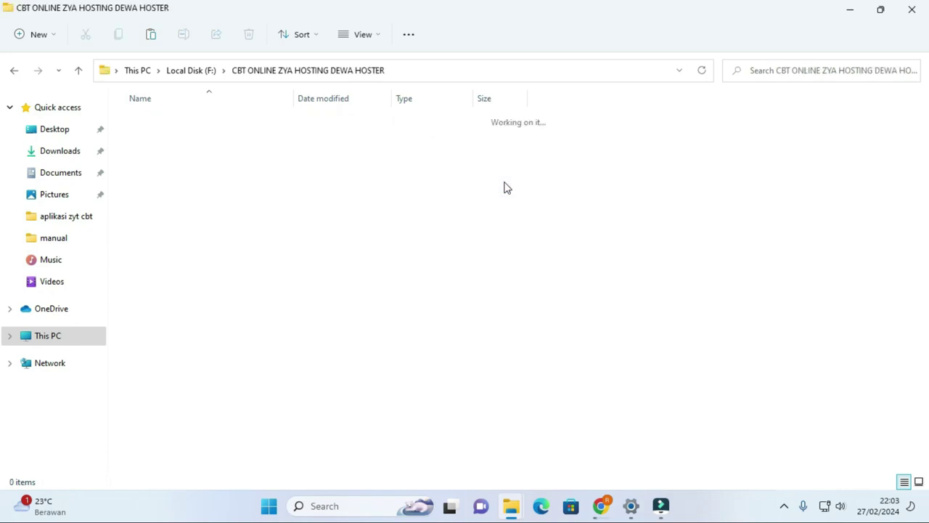
right_click(407, 188)
Step: Paste the zyacbt archive into the folder and extract it there with WinRAR Extract Here
left_click(423, 190)
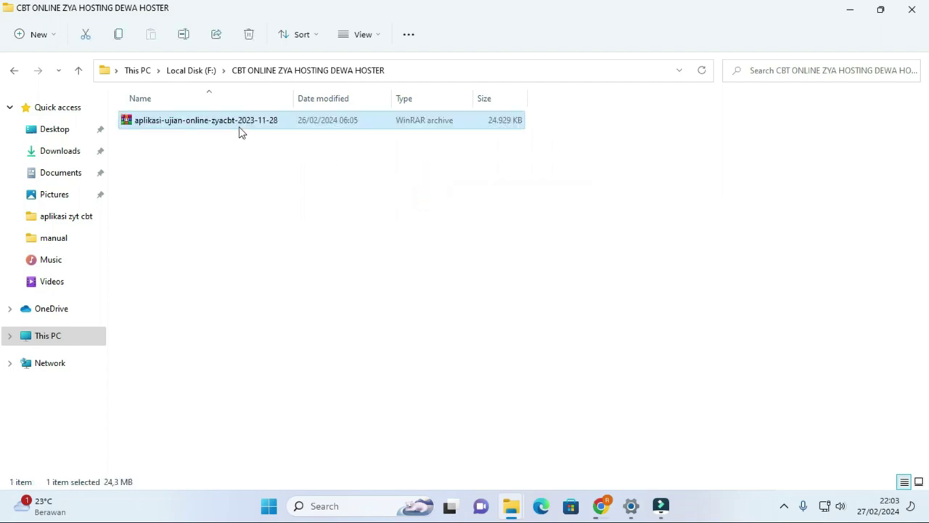
right_click(241, 129)
mouse_move(314, 311)
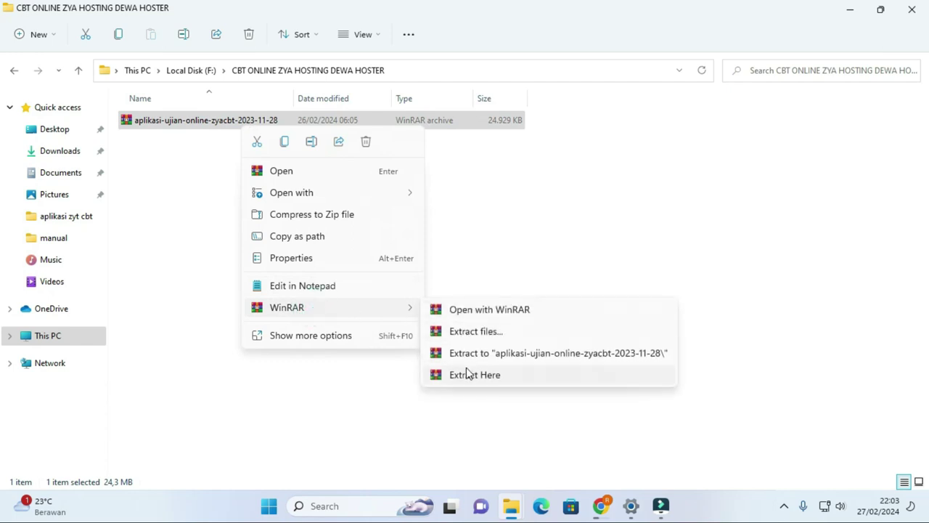
left_click(468, 374)
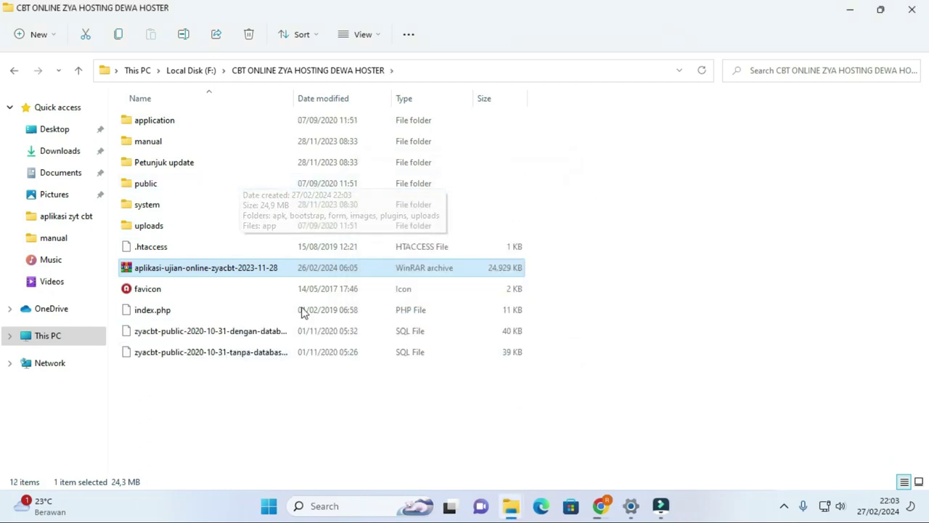
Step: Widen the name column and look inside the manual folder before returning
double_click(295, 101)
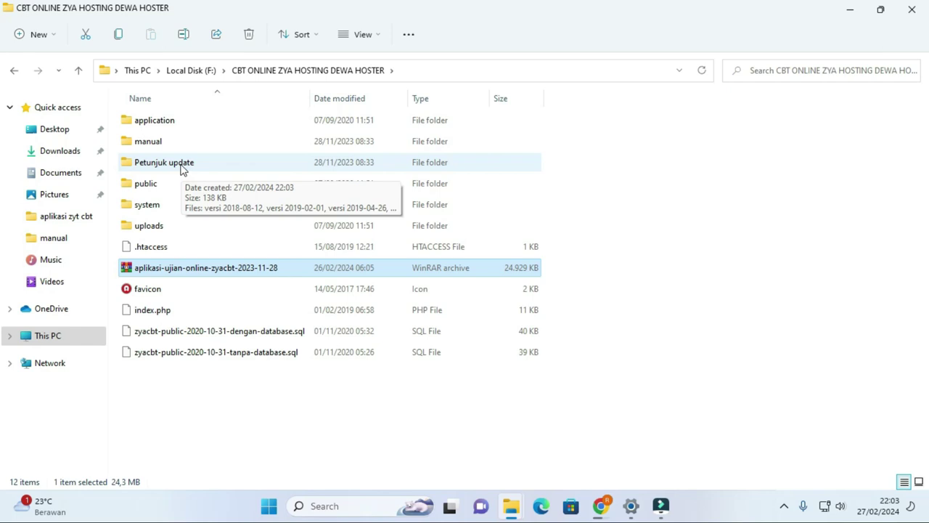
double_click(167, 143)
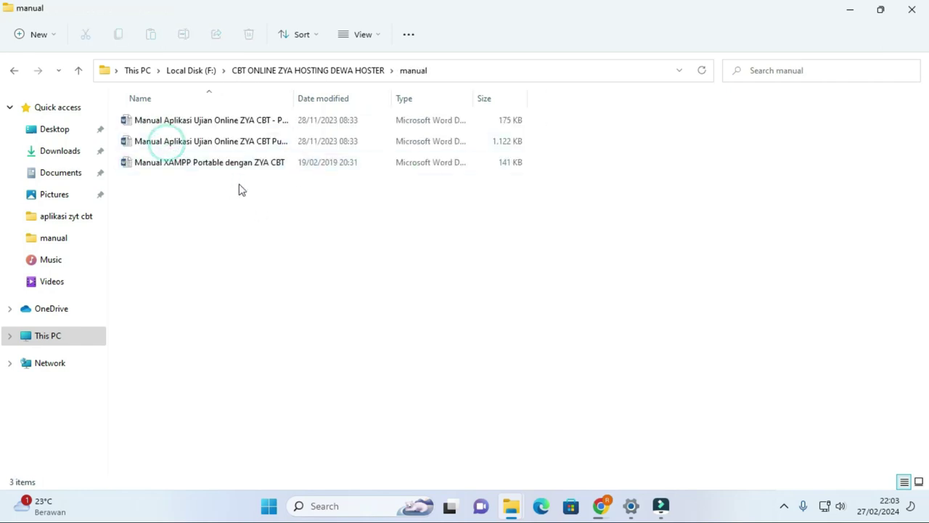
key("BackSpace")
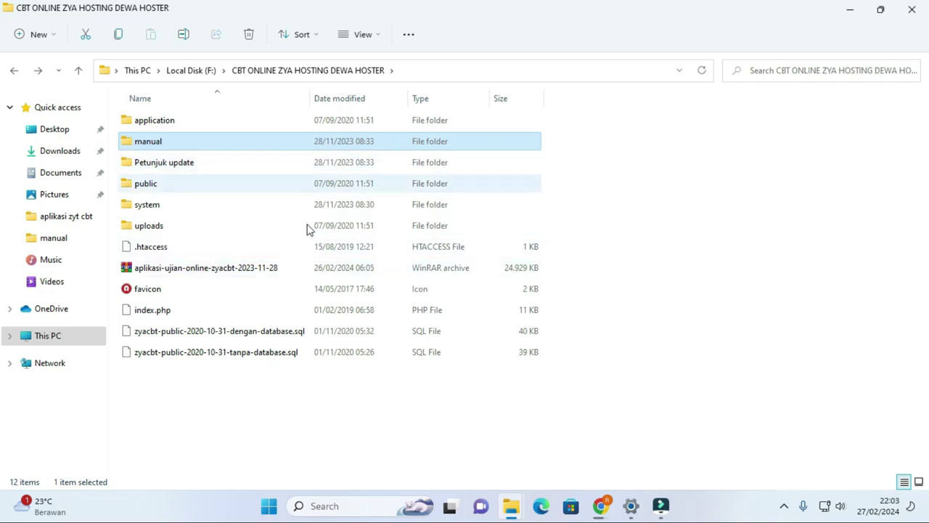
Step: Multi-select application, public, system, uploads, .htaccess, favicon and index.php
left_click(164, 124)
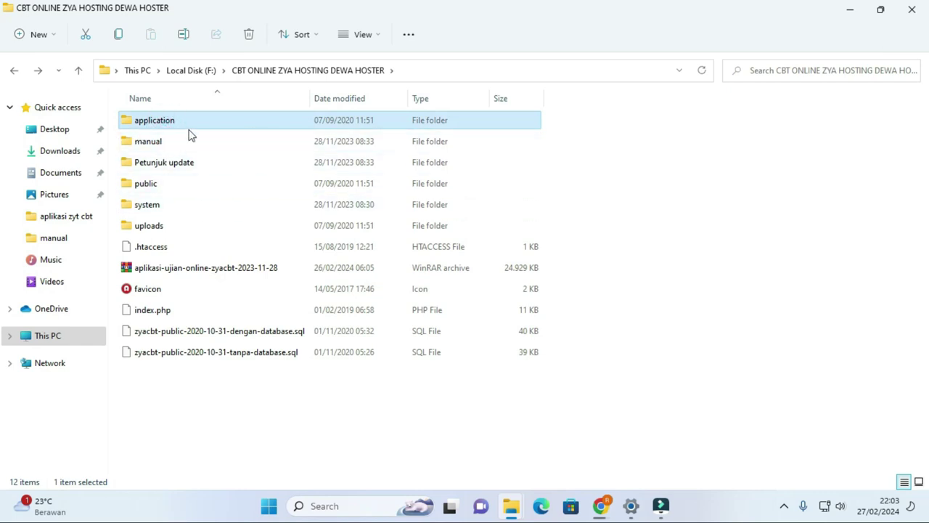
left_click(151, 183, "ctrl")
left_click(152, 205, "ctrl")
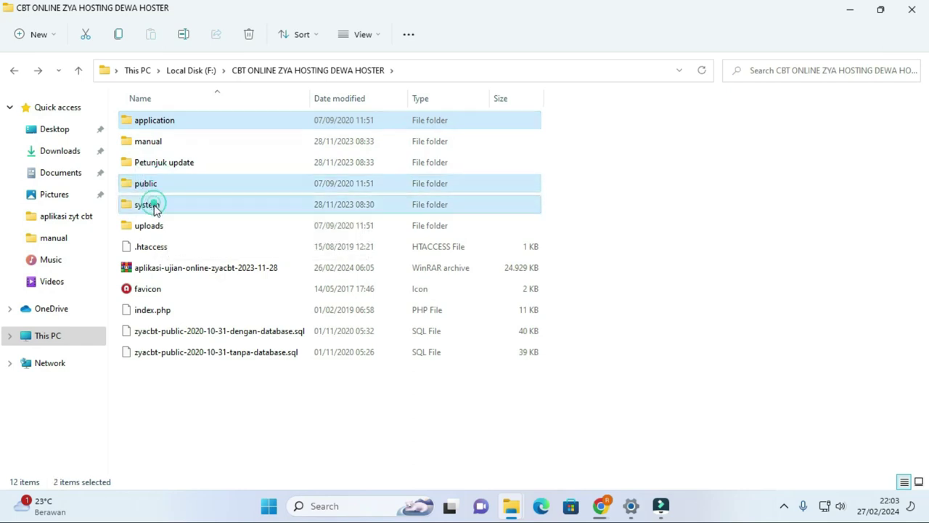
left_click(156, 226, "ctrl")
left_click(153, 247, "ctrl")
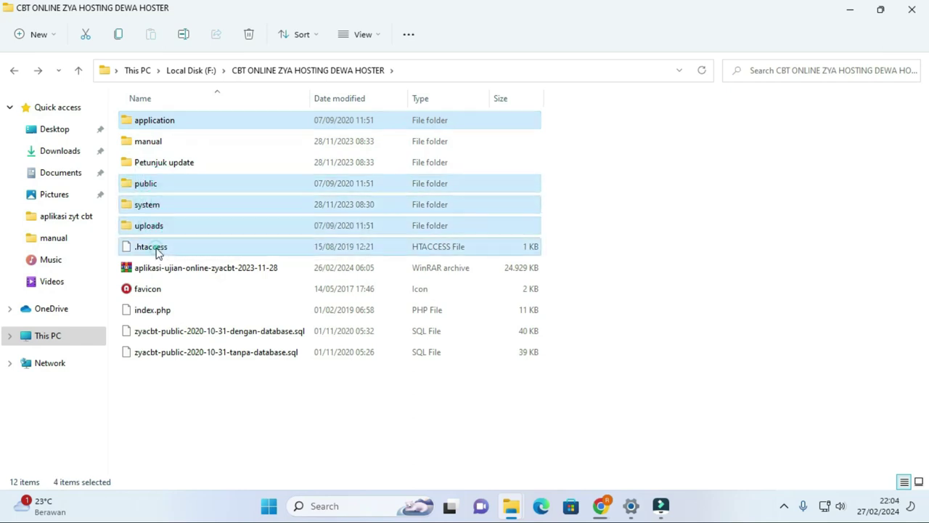
left_click(153, 292, "ctrl")
left_click(149, 311, "ctrl")
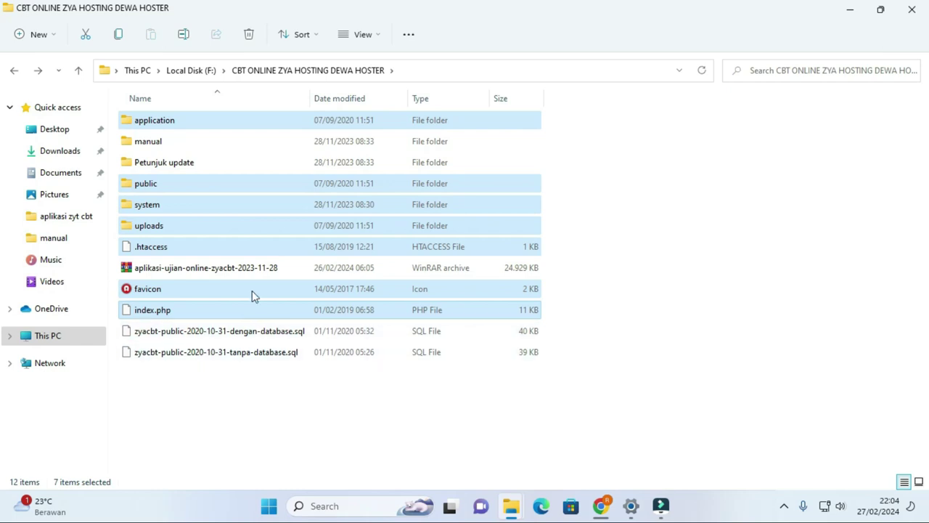
Step: Pack the seven selected items into a default-named RAR archive, CBT ONLINE ZYA HOSTING DEWA HOSTER
right_click(169, 126)
left_click(253, 351)
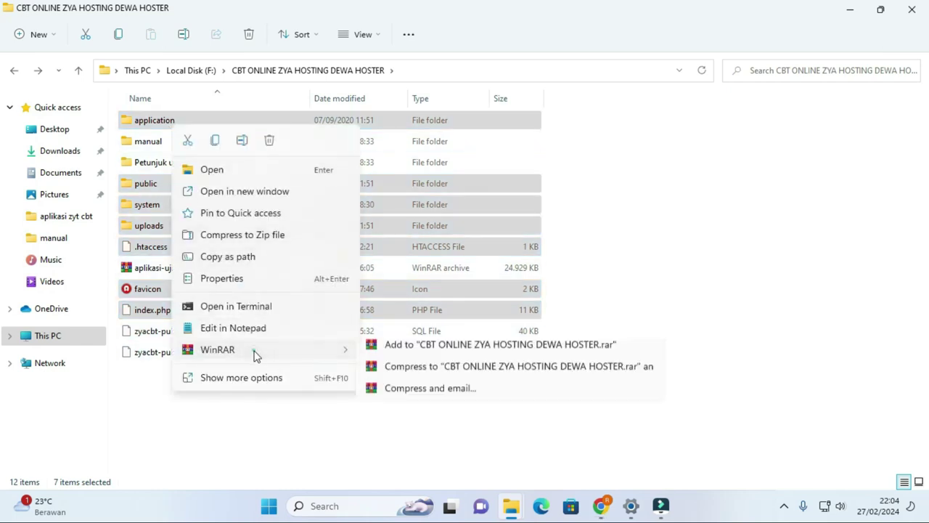
left_click(418, 352)
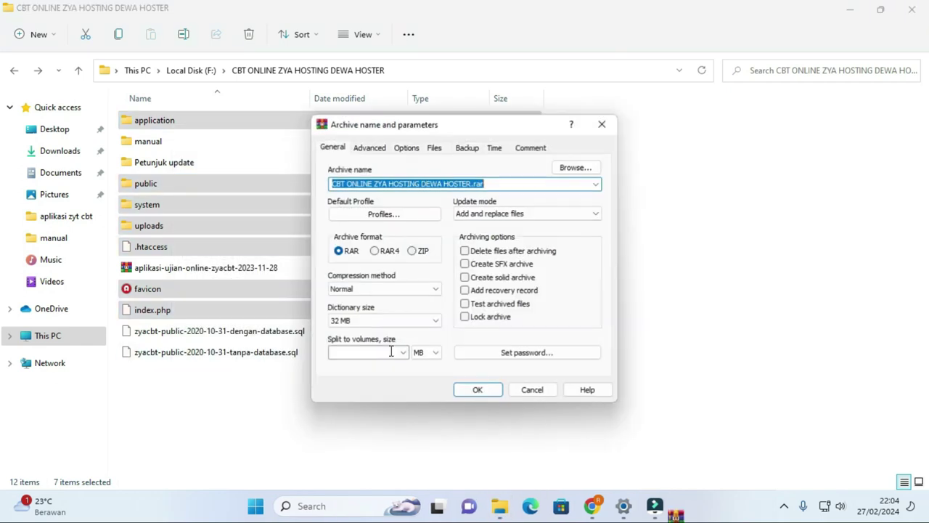
left_click(469, 183)
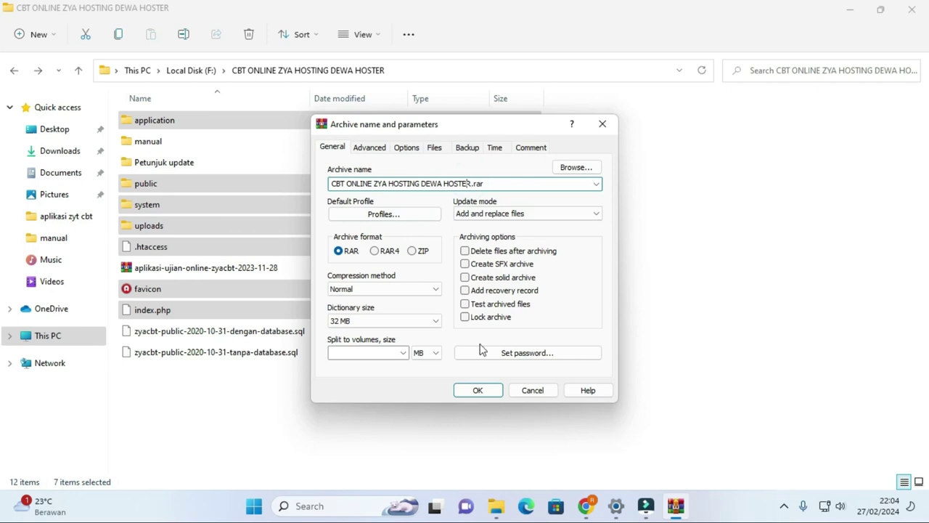
left_click(479, 392)
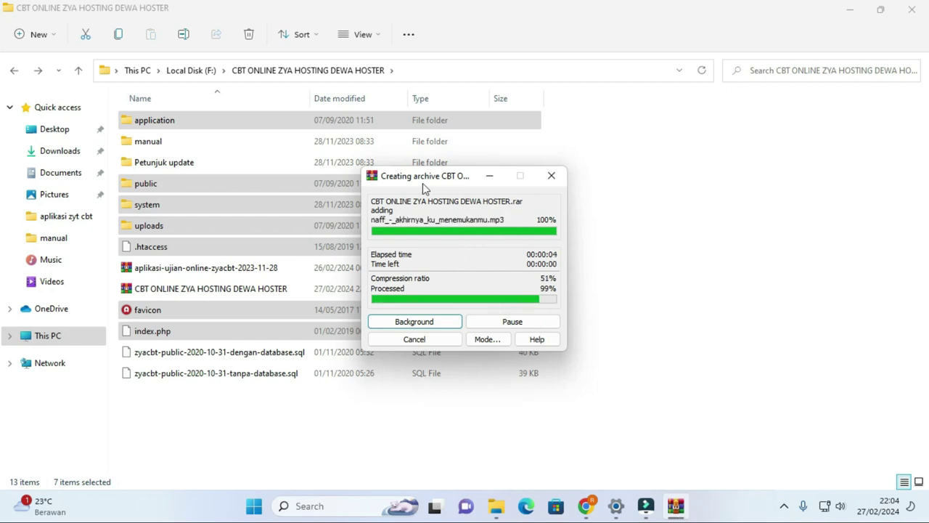
left_click(269, 290)
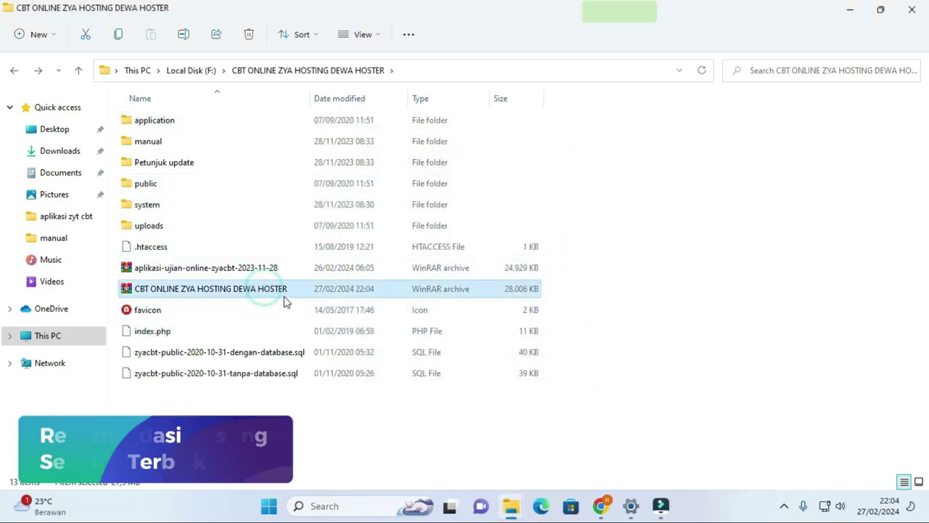
left_click(603, 507)
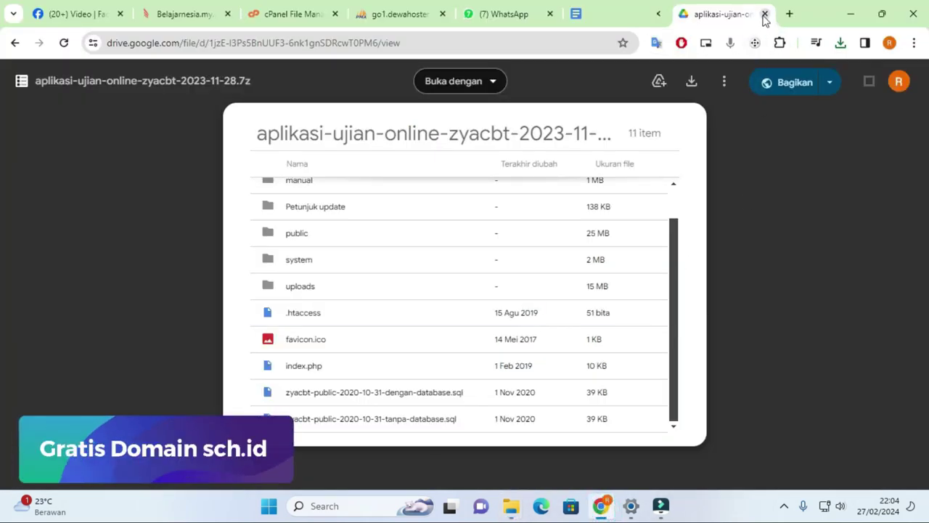
Step: Close the Google Drive tab and search the web for 'dewa hoster'
left_click(765, 13)
left_click(590, 44)
type("DEWSA")
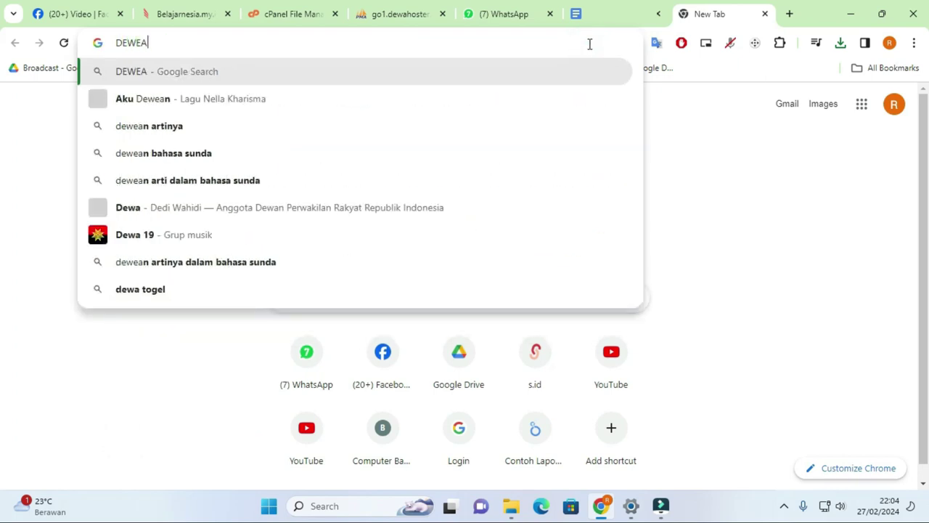
key("BackSpace")
key("BackSpace")
type("A HOSTER")
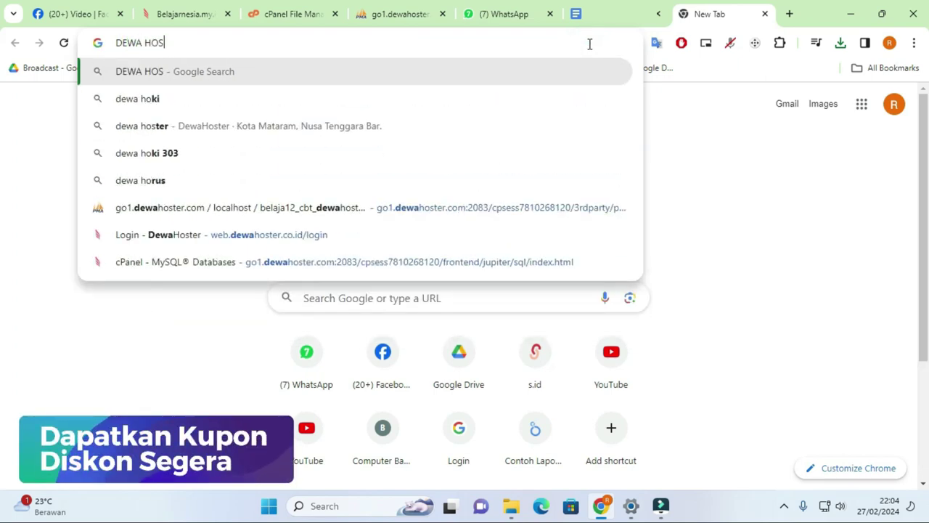
key("Return")
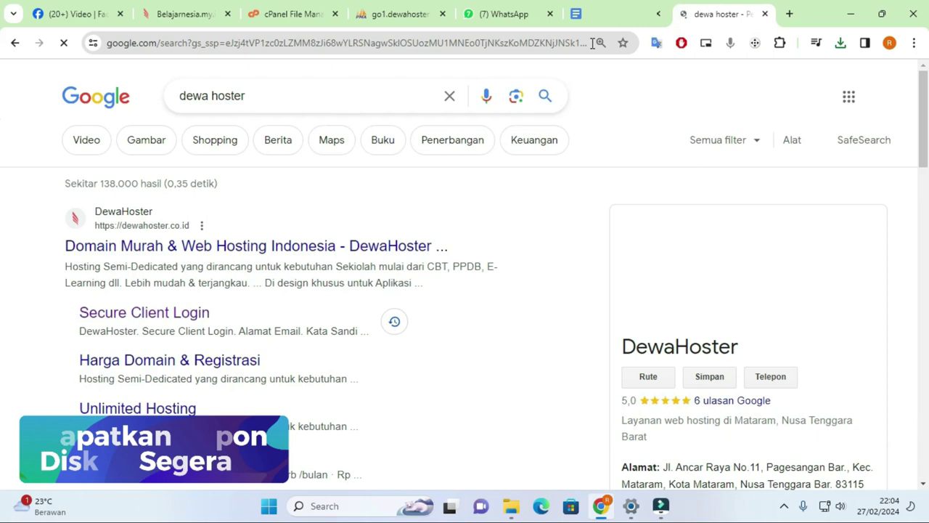
Step: Open DewaHoster's Hosting Sekolah page and start ordering the 200-account plan at Rp 399rb/month
scroll(397, 267, "down", 1)
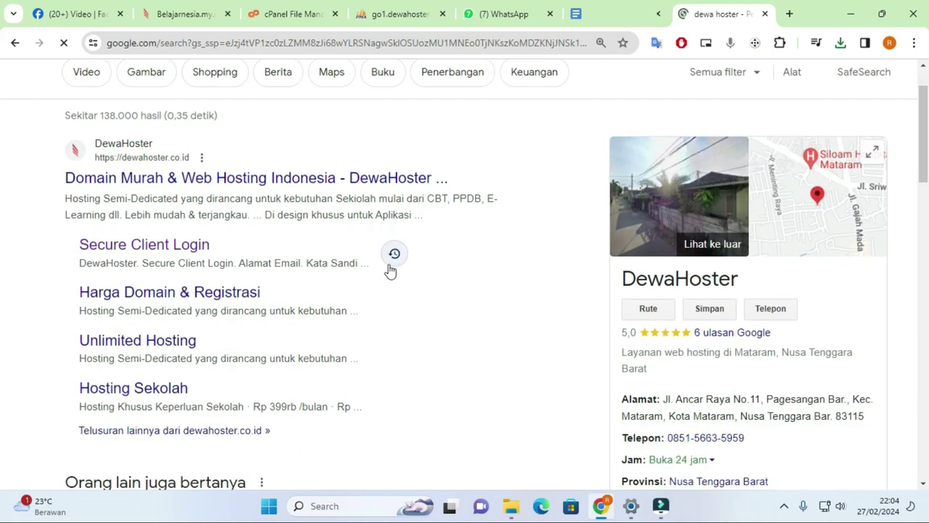
left_click(171, 393)
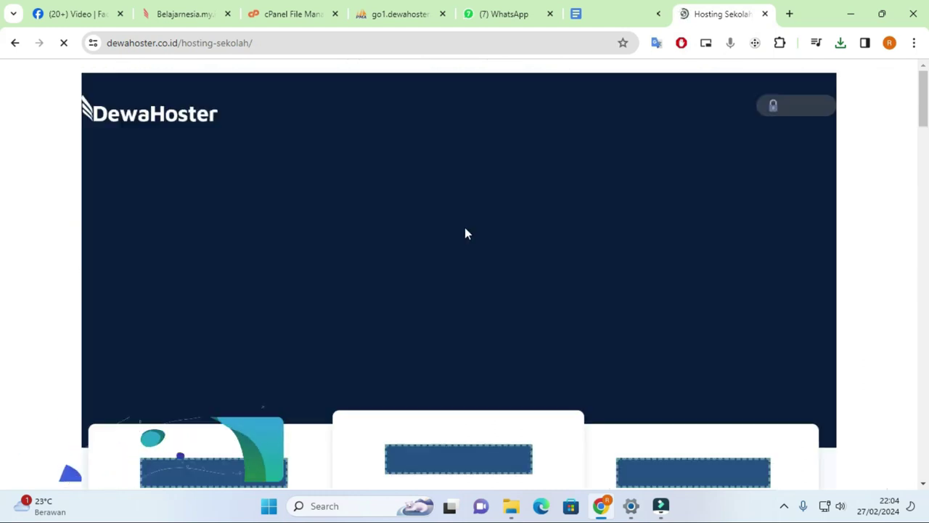
scroll(479, 226, "down", 2)
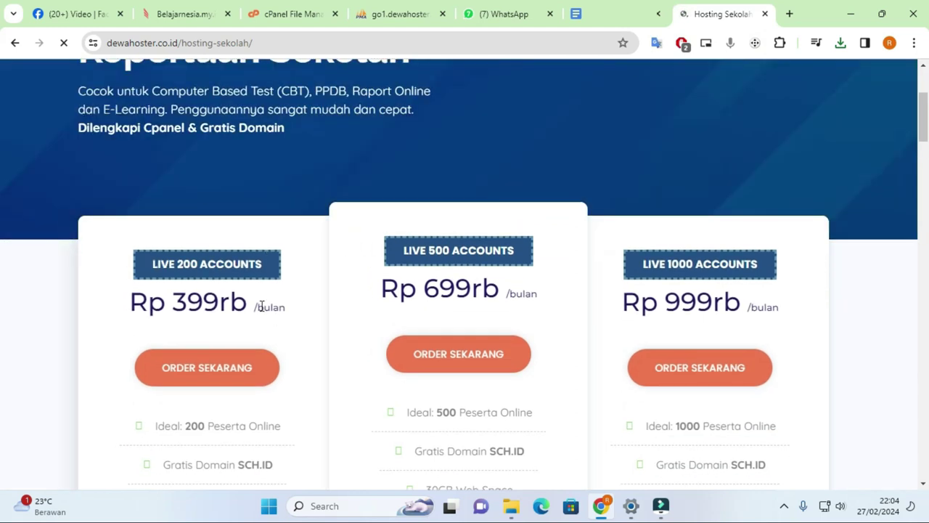
scroll(359, 254, "down", 1)
scroll(367, 252, "down", 4)
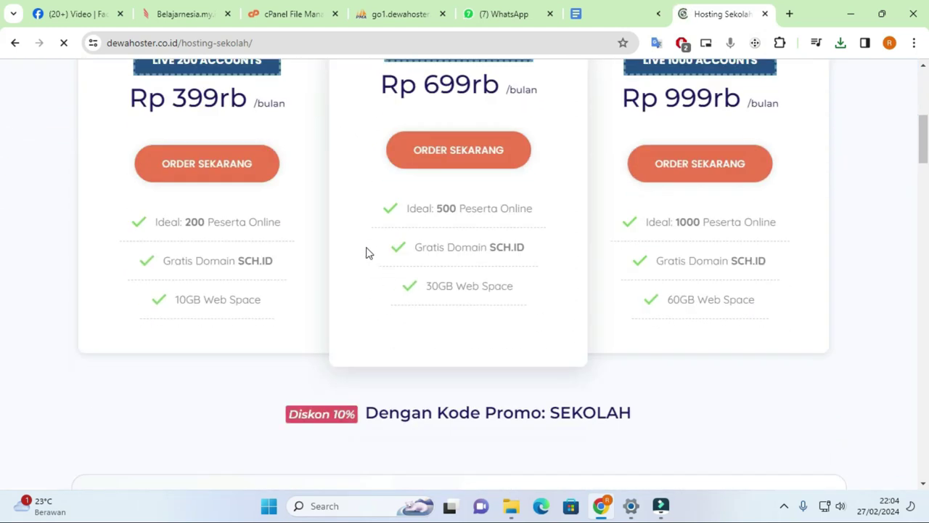
scroll(371, 251, "down", 3)
scroll(371, 251, "up", 6)
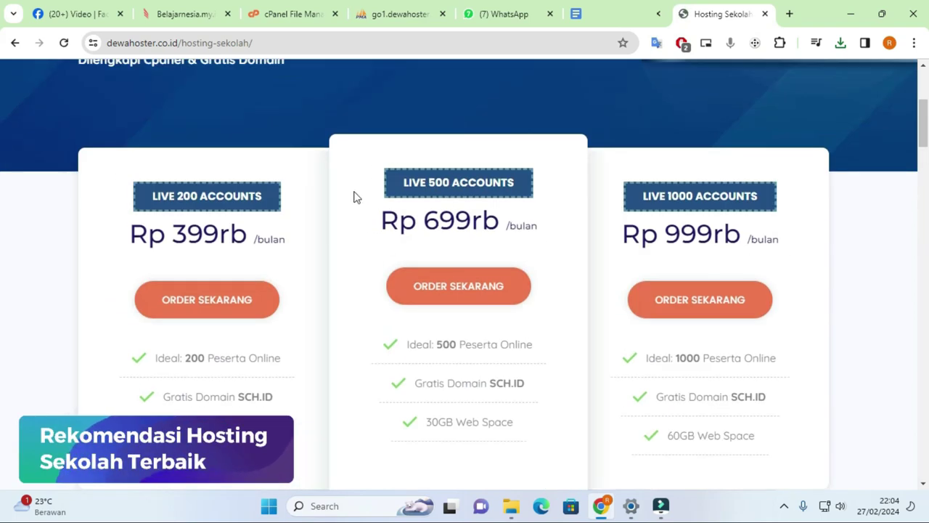
scroll(298, 234, "up", 2)
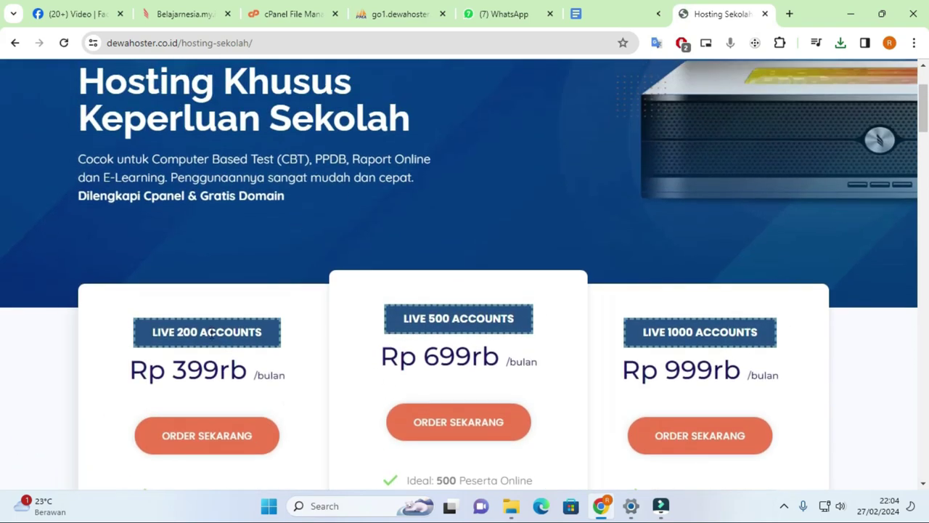
scroll(215, 332, "down", 1)
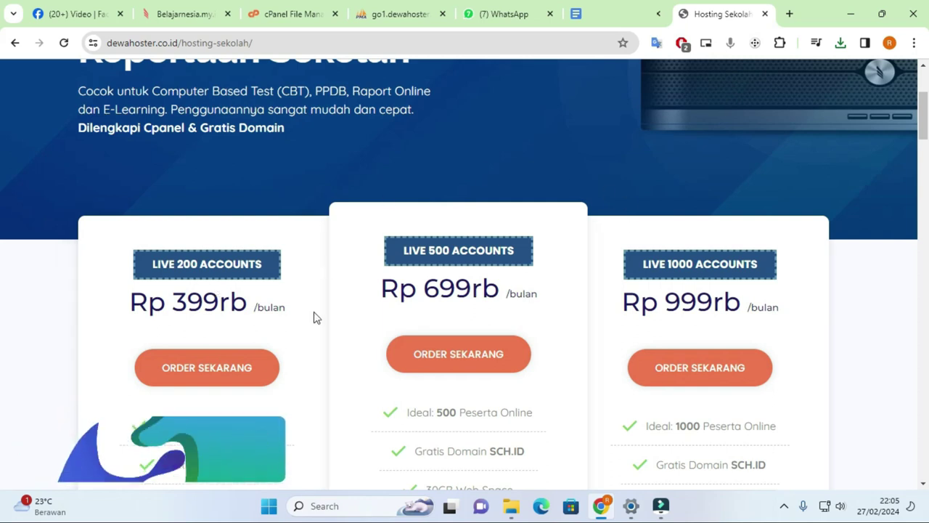
scroll(632, 240, "up", 2)
scroll(632, 240, "down", 4)
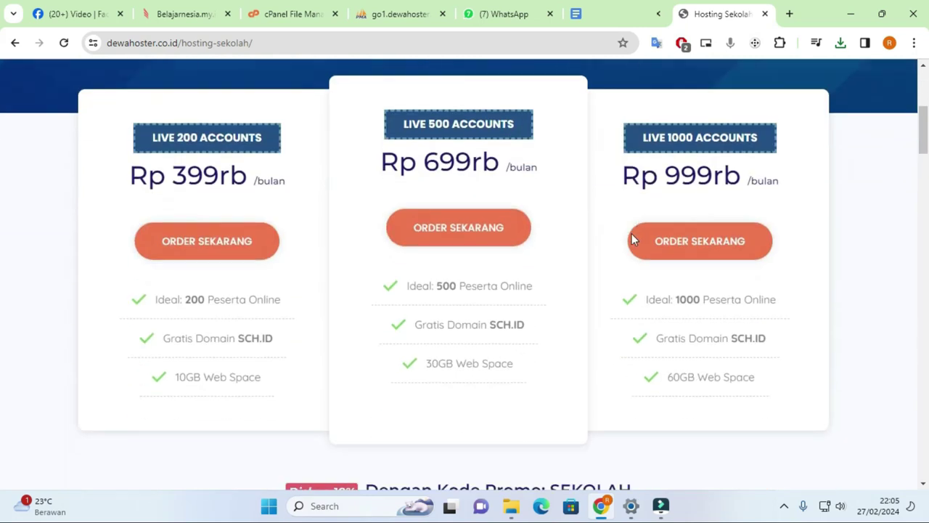
left_click(260, 229)
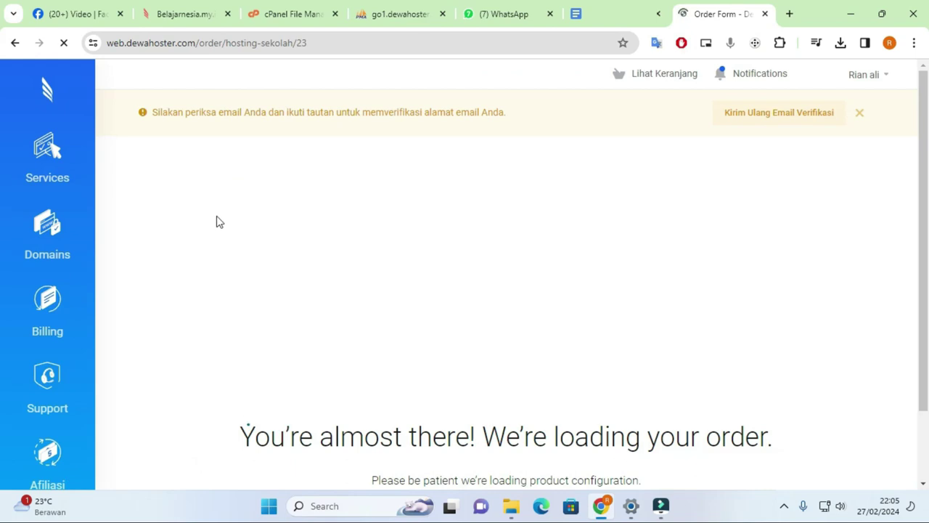
Step: Log out of the DewaHoster client account with Keluar in the header account menu
scroll(324, 226, "down", 2)
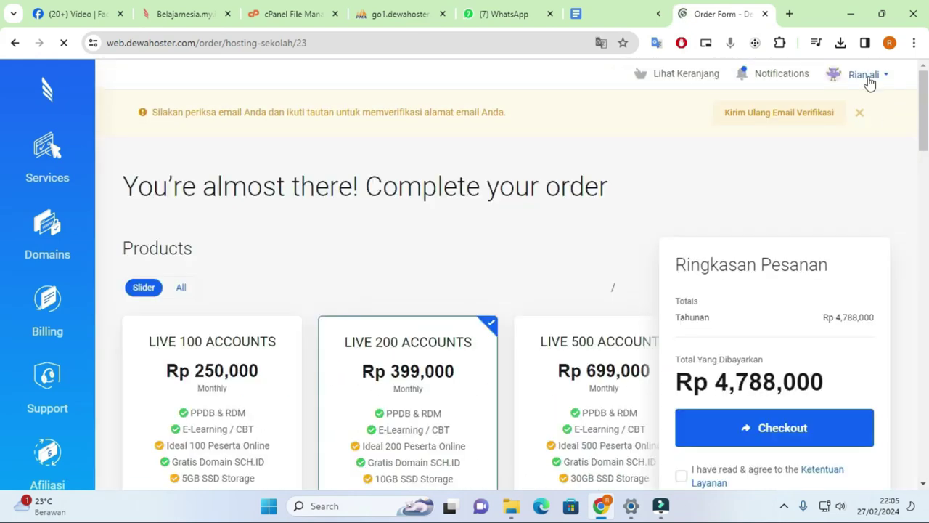
left_click(880, 78)
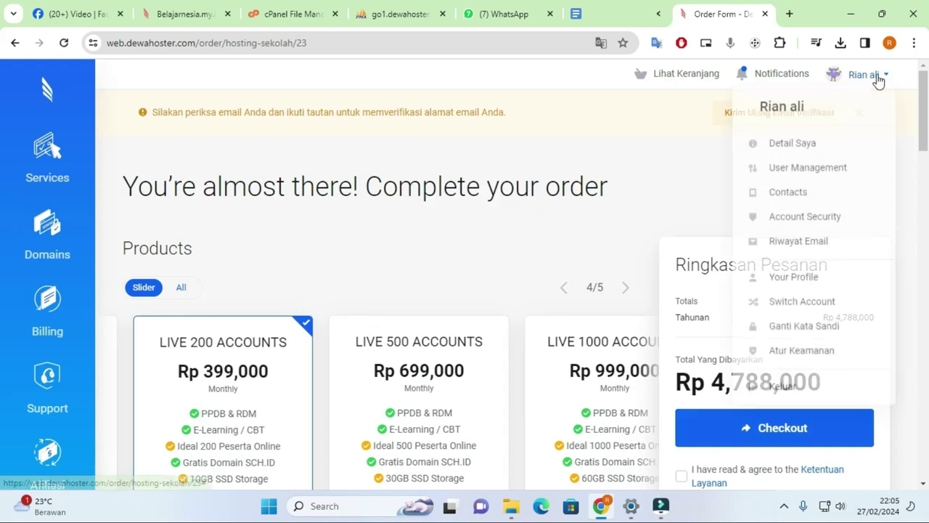
left_click(803, 392)
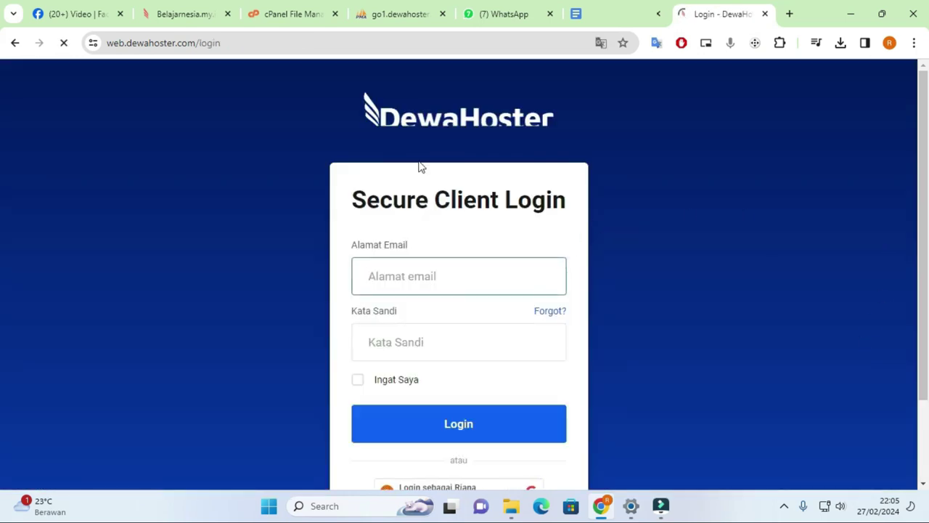
Step: Load the DewaHoster main site by removing the /login path from the address
left_click_drag(198, 43, 307, 42)
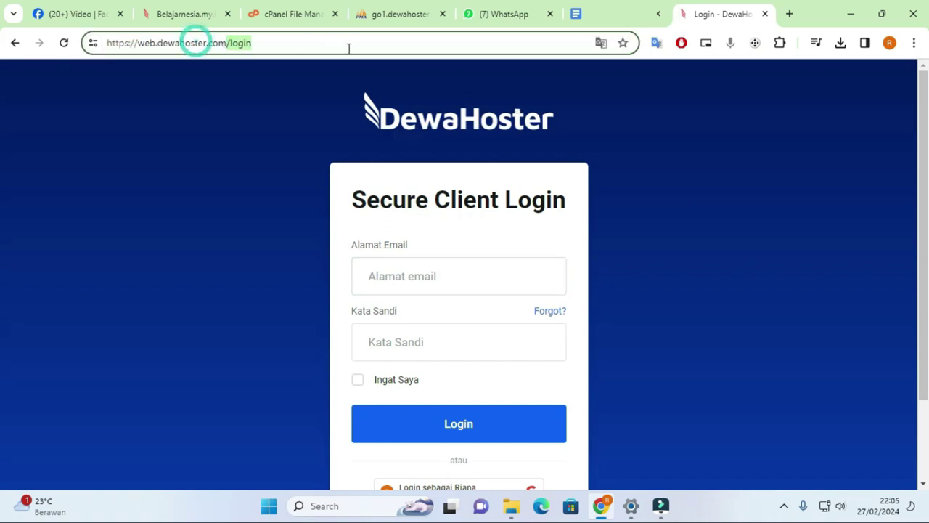
key("BackSpace")
key("Return")
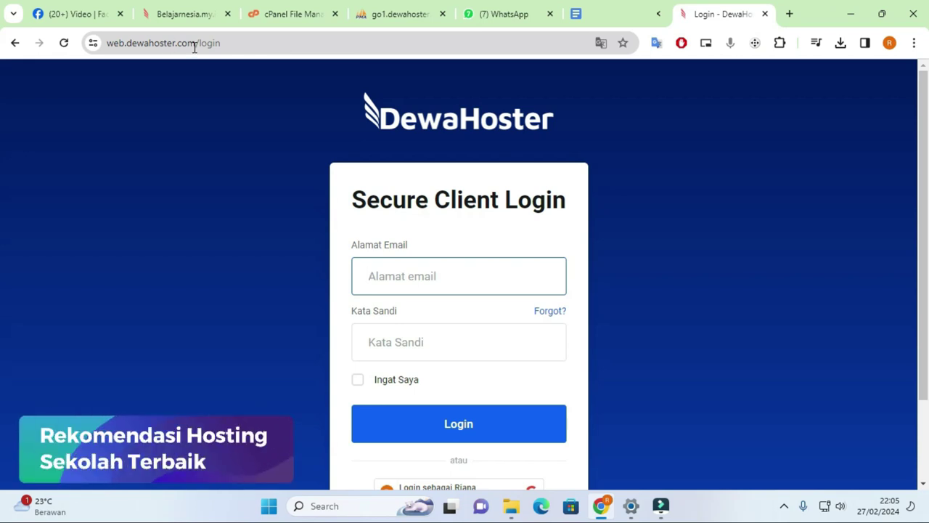
Step: Search Google for 'dewa hoster' and open the Hosting Sekolah sitelink
left_click(308, 40)
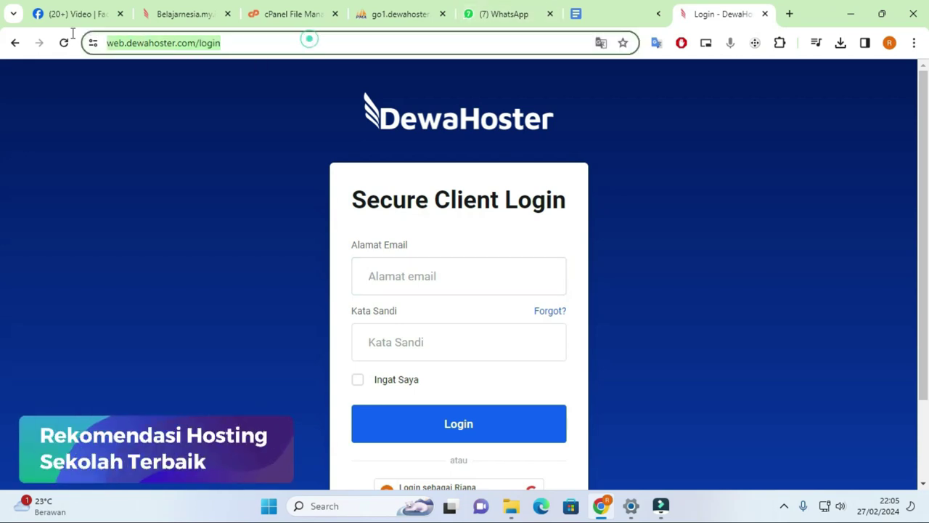
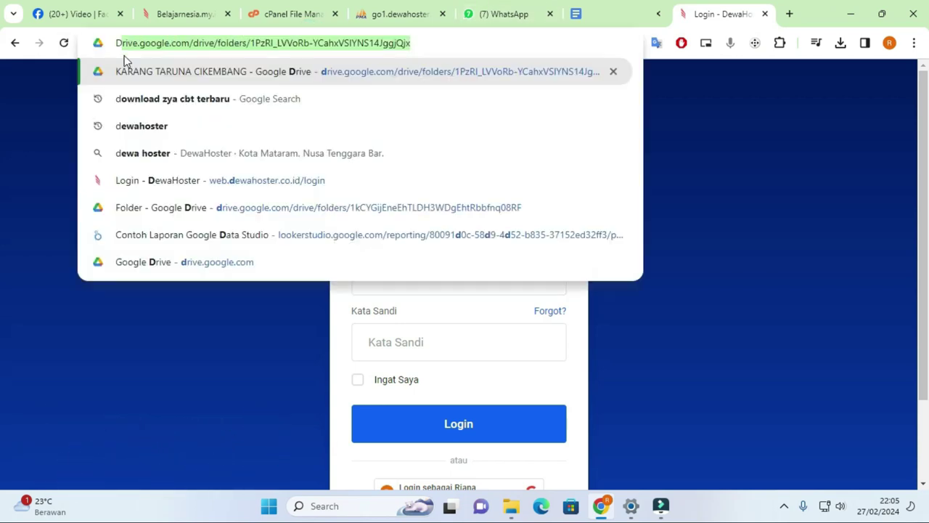
type("DEWA")
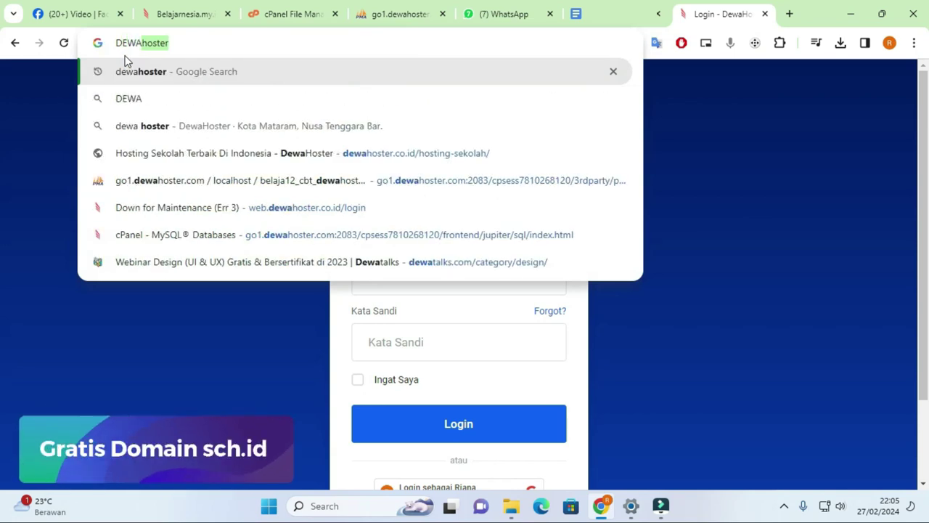
type(" HOSTER")
key("BackSpace")
key("BackSpace")
key("BackSpace")
key("BackSpace")
key("BackSpace")
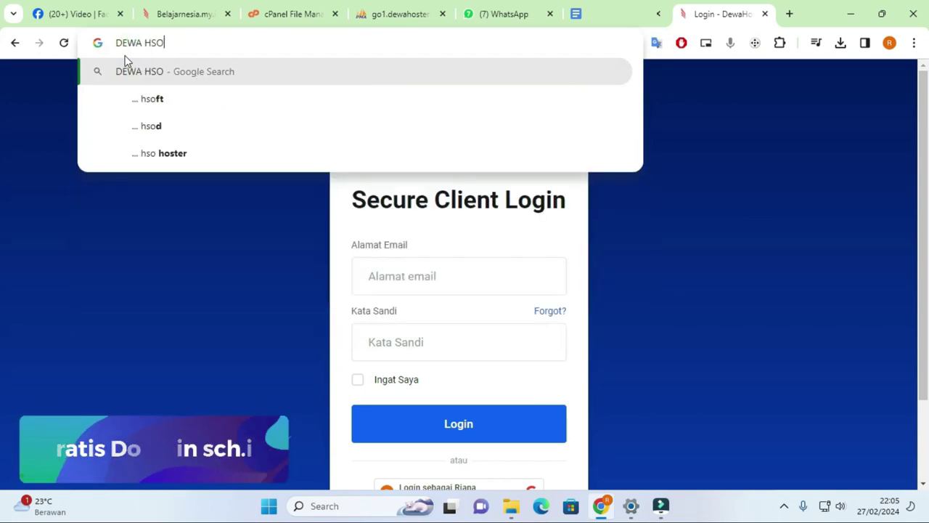
type("OSTER")
key("Return")
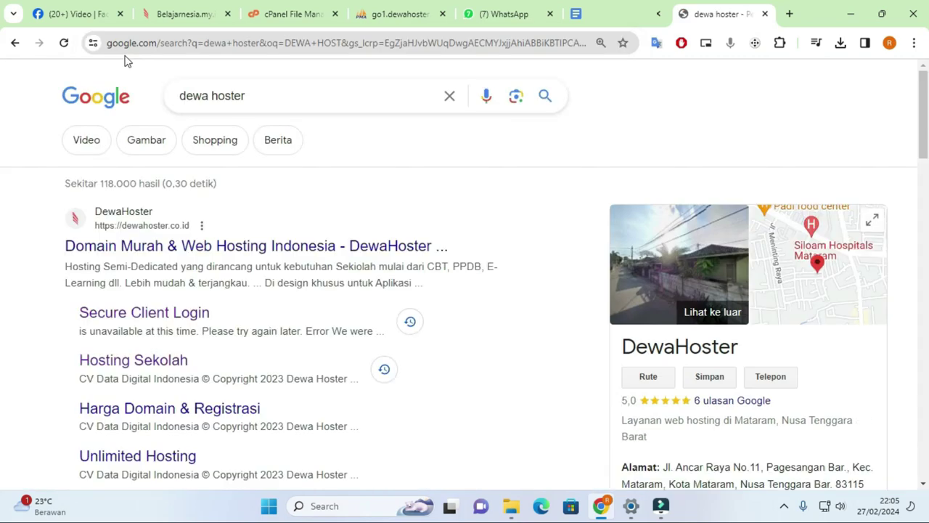
scroll(116, 348, "down", 2)
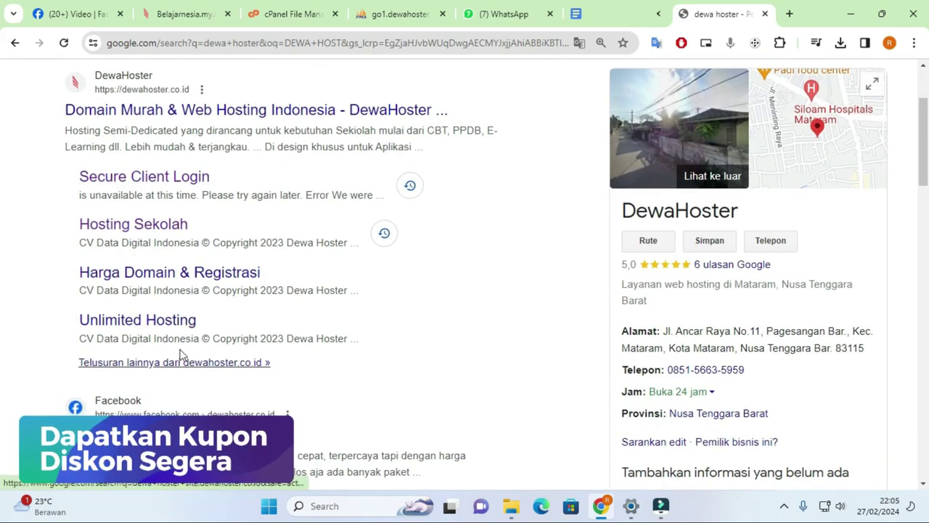
left_click(161, 224)
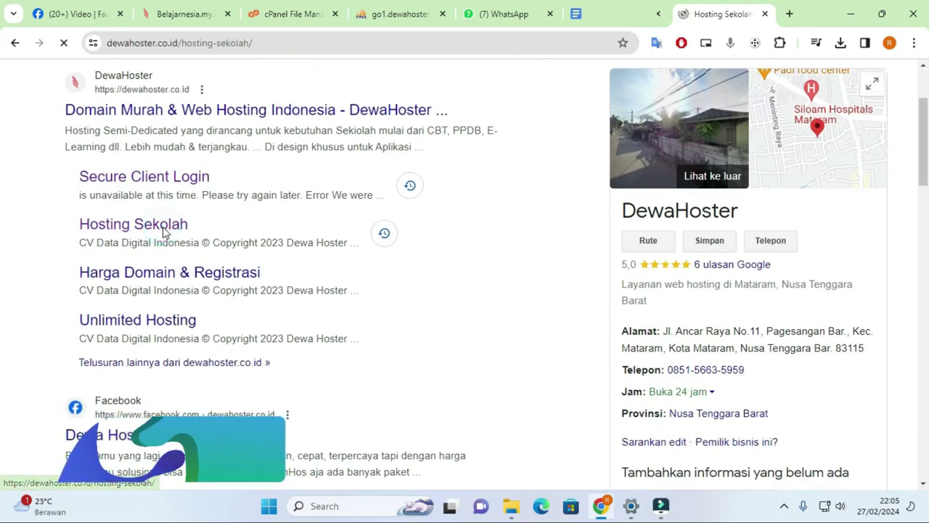
Step: Choose ORDER SEKARANG on the LIVE 200 ACCOUNTS plan at Rp 399rb per month
scroll(501, 172, "down", 5)
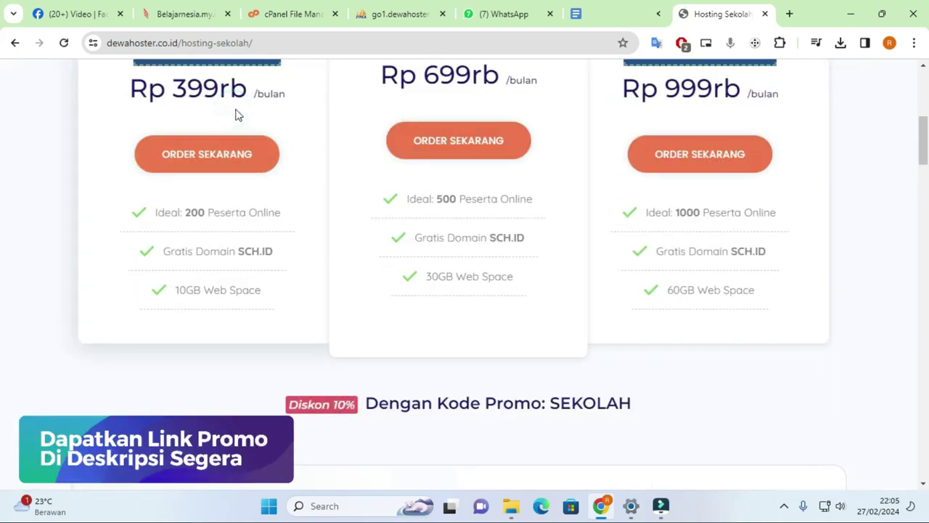
scroll(238, 130, "up", 1)
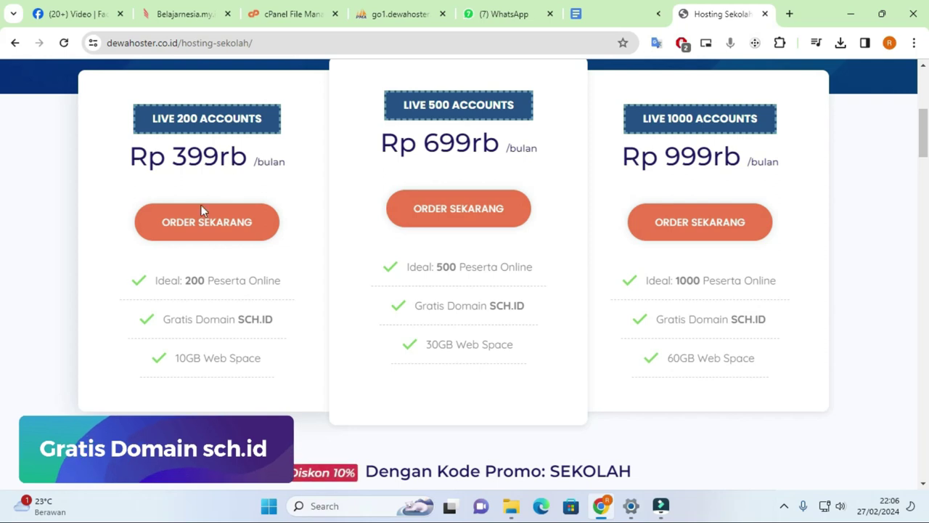
left_click(224, 222)
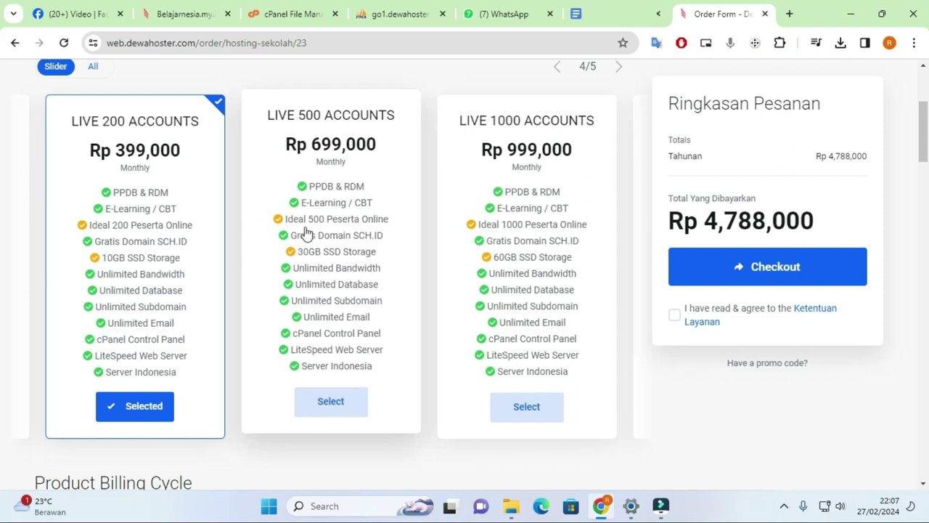
Step: Proceed to checkout on the LIVE 200 ACCOUNTS order and accept the Ketentuan Layanan terms
scroll(312, 232, "up", 3)
scroll(332, 232, "down", 3)
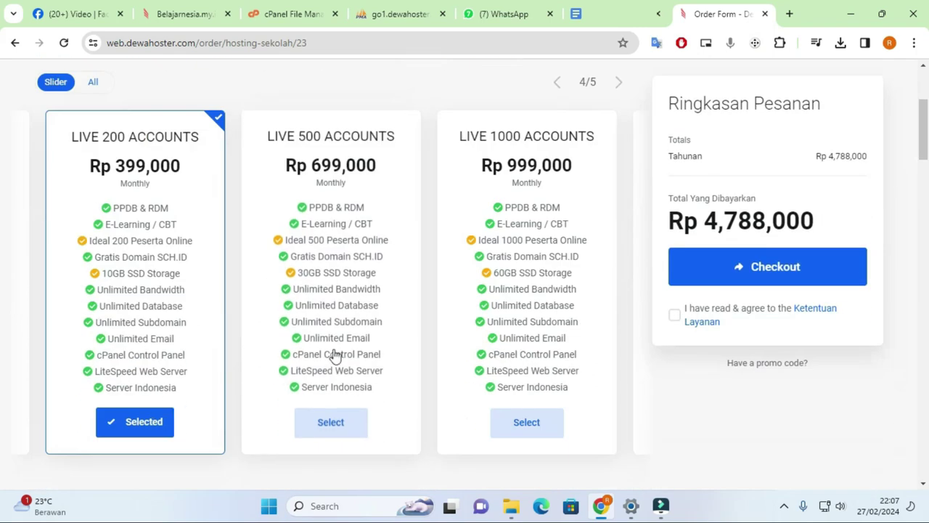
left_click(707, 276)
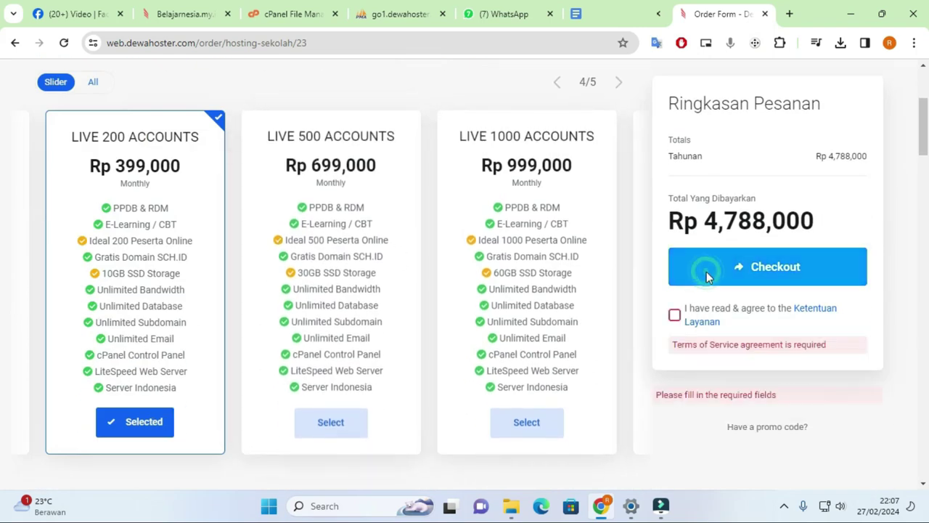
left_click(675, 314)
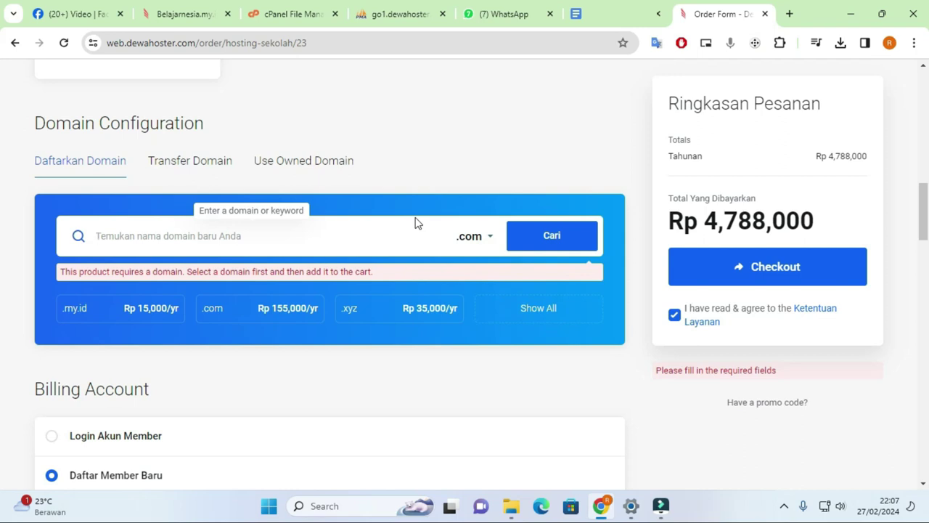
Step: Search for the belajarnesia .my.id domain and add it to the order at Rp 15,000/year
type("BE")
key("BackSpace")
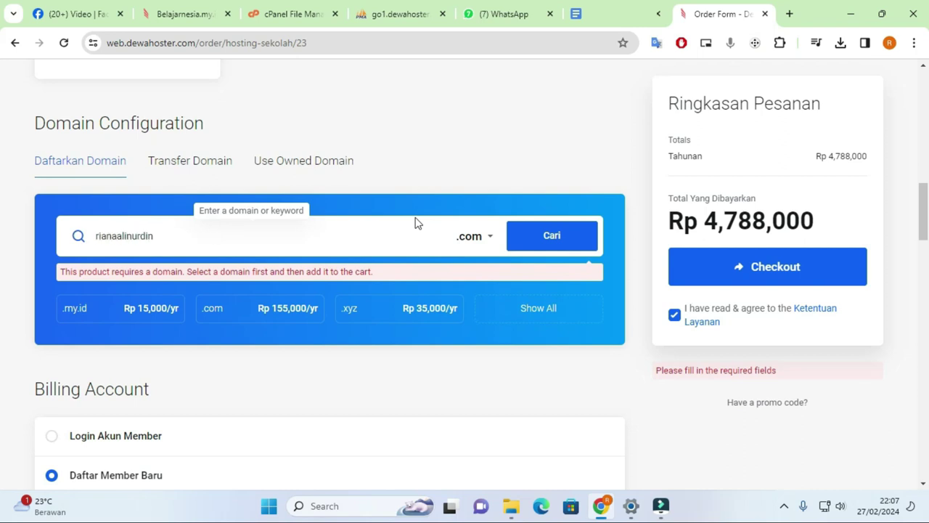
left_click(491, 237)
scroll(457, 291, "down", 5)
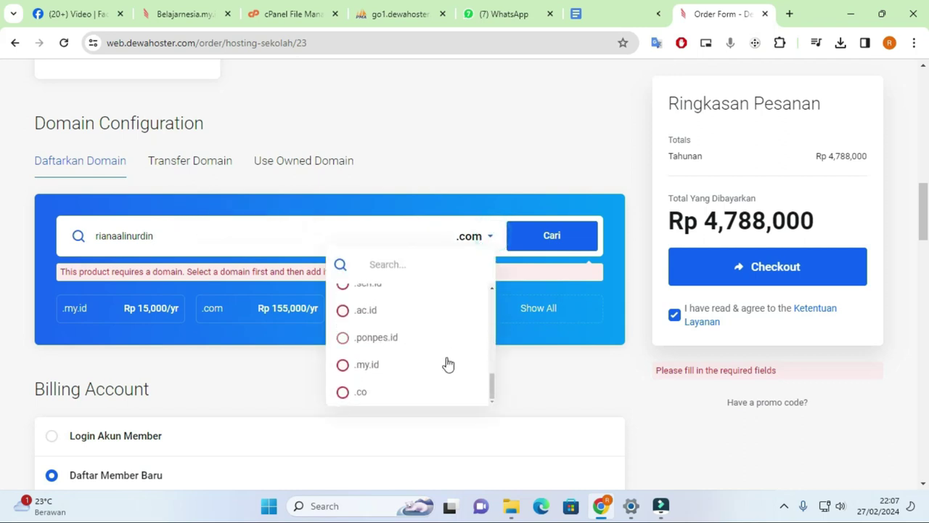
left_click(376, 366)
left_click(552, 237)
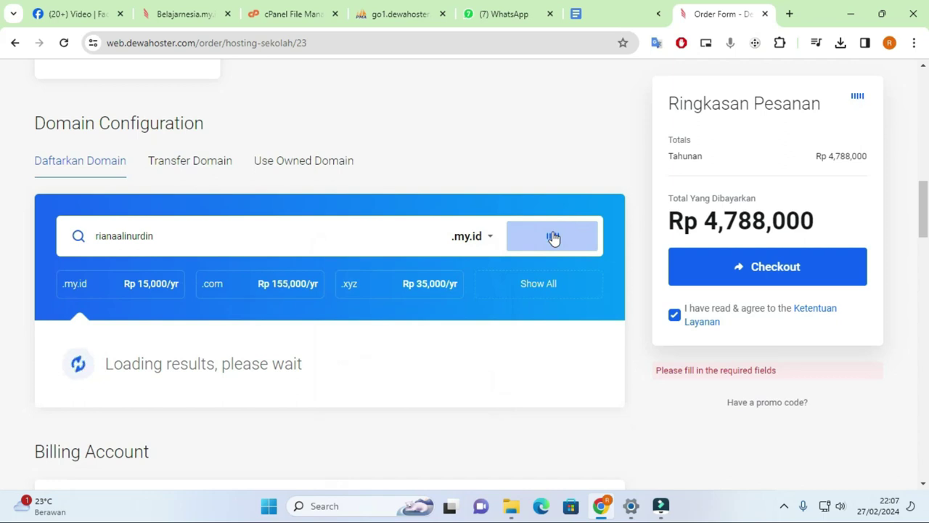
scroll(290, 269, "down", 1)
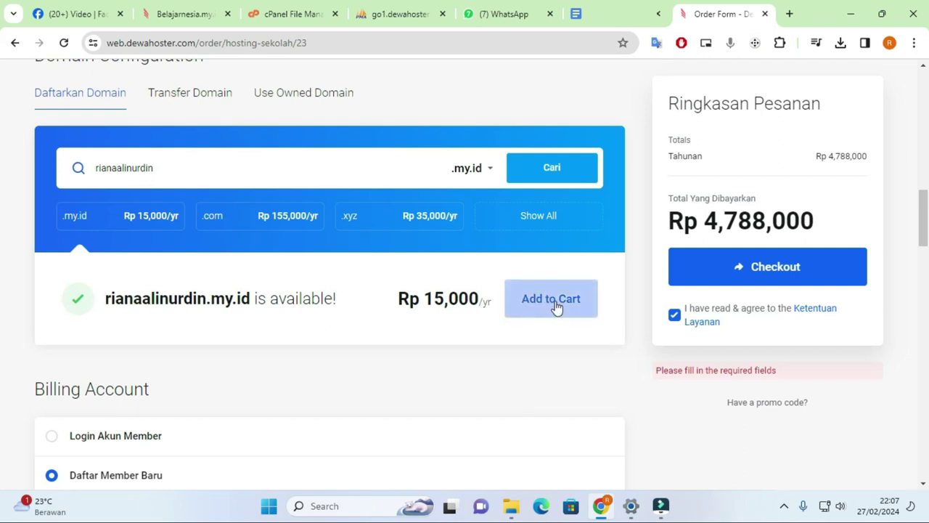
left_click(728, 268)
left_click(558, 328)
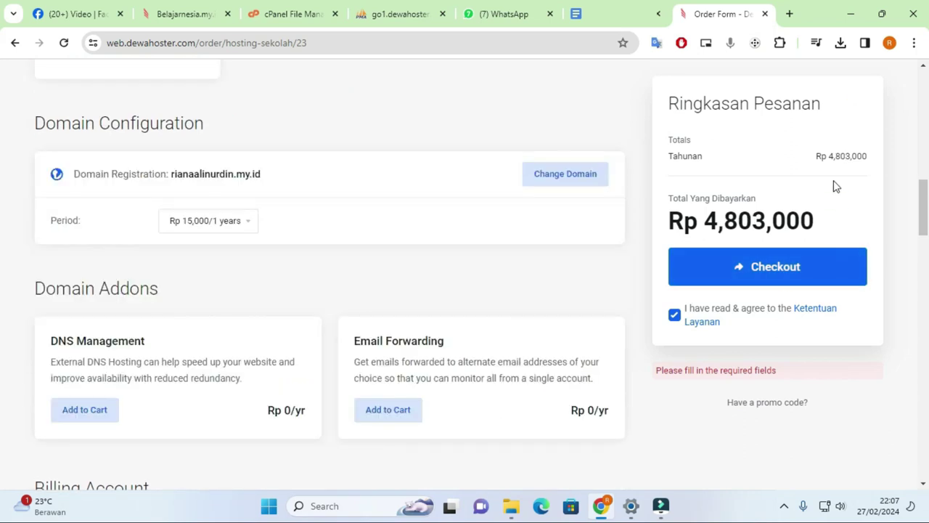
Step: Attempt checkout and review the flagged Personal Information, Billing Address and Account Security fields
left_click(748, 267)
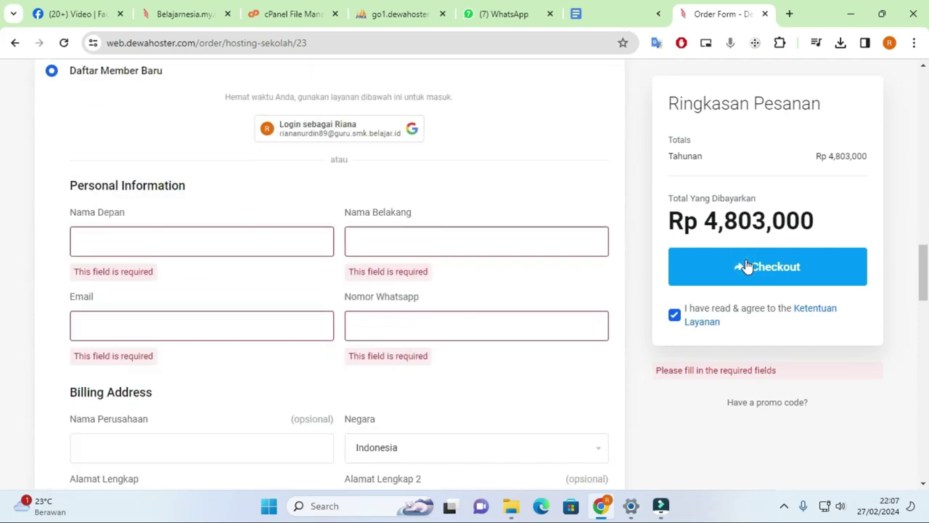
scroll(264, 208, "down", 4)
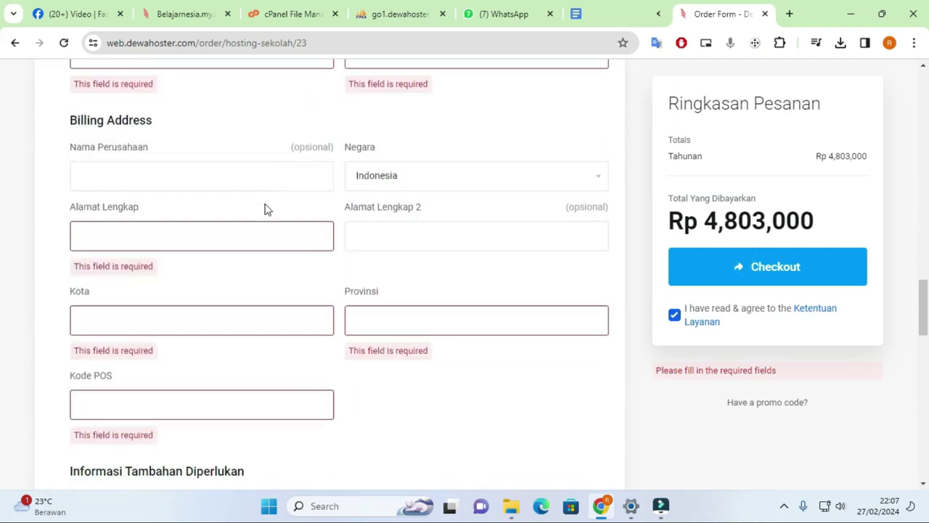
scroll(265, 209, "down", 6)
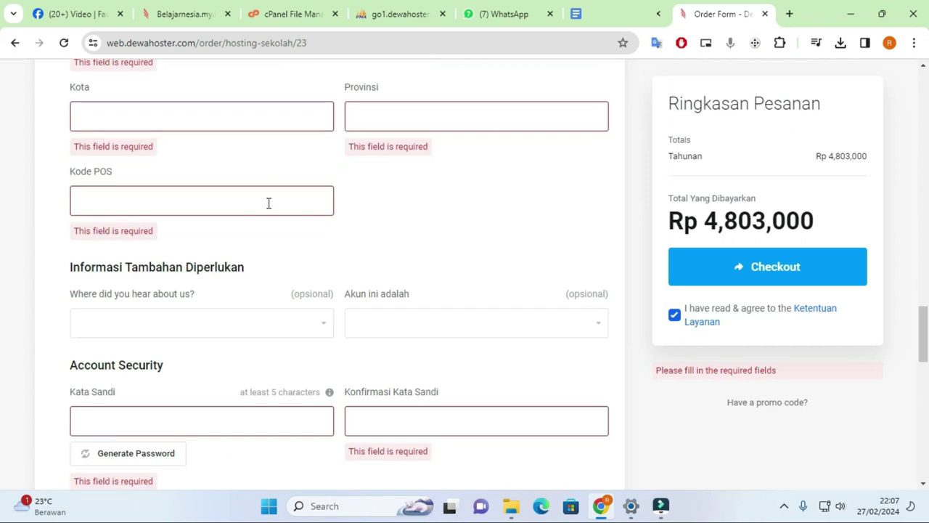
scroll(269, 208, "down", 3)
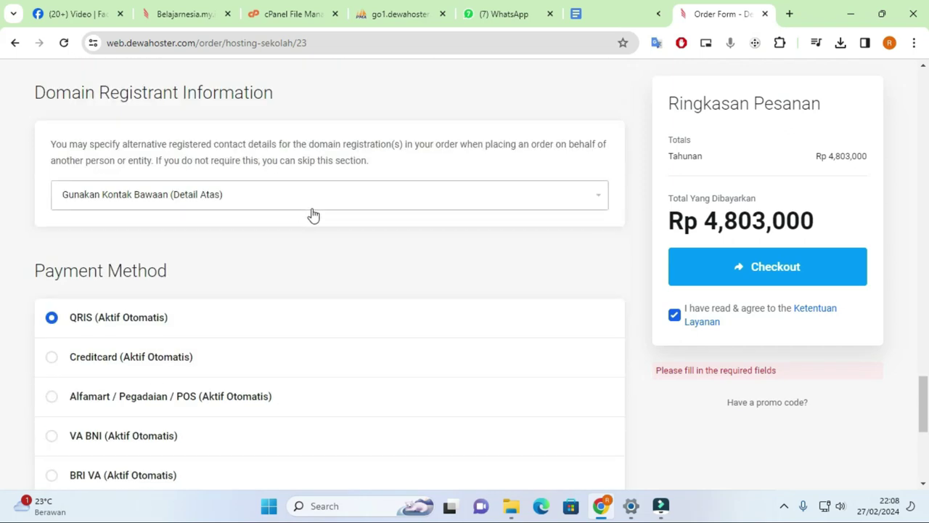
scroll(339, 219, "up", 4)
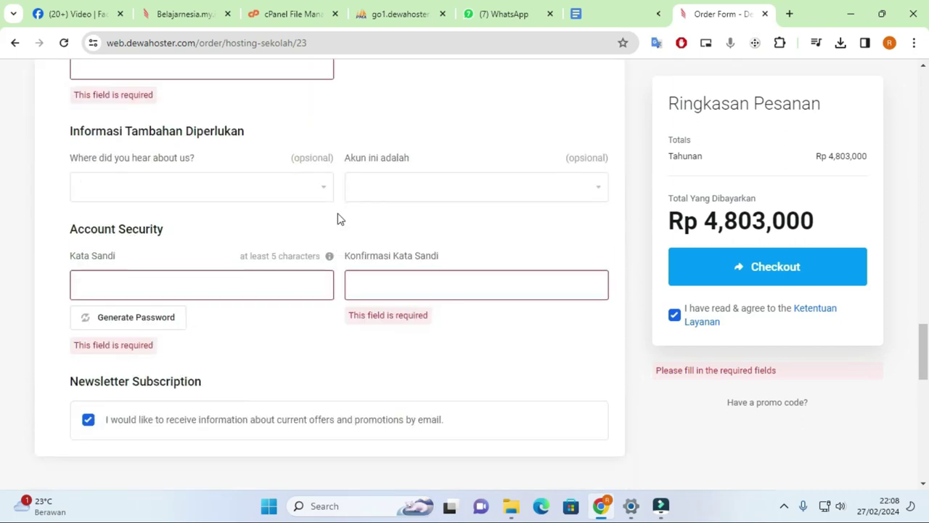
scroll(345, 220, "up", 4)
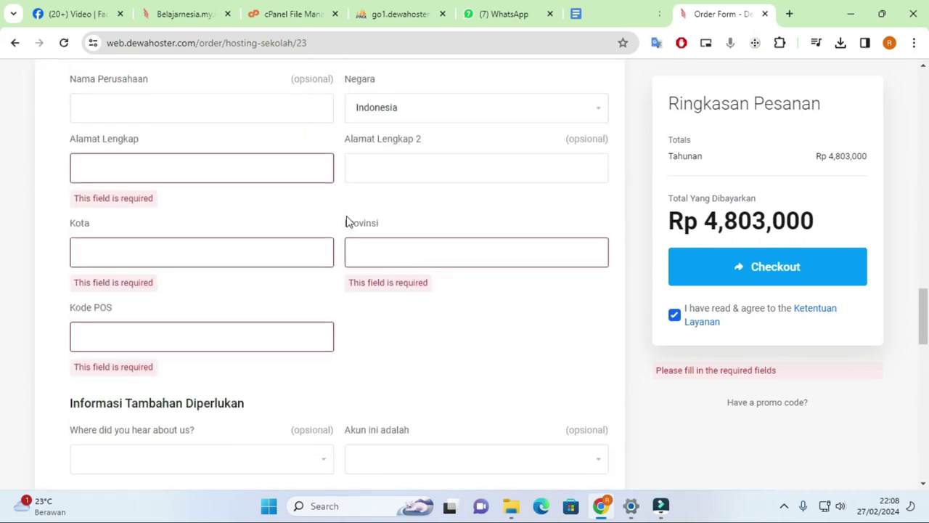
scroll(355, 224, "up", 3)
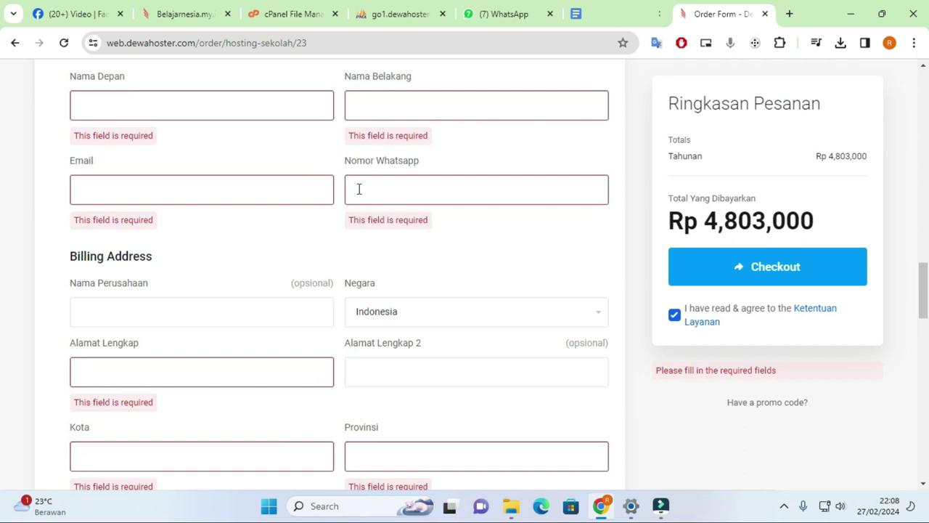
scroll(467, 202, "down", 3)
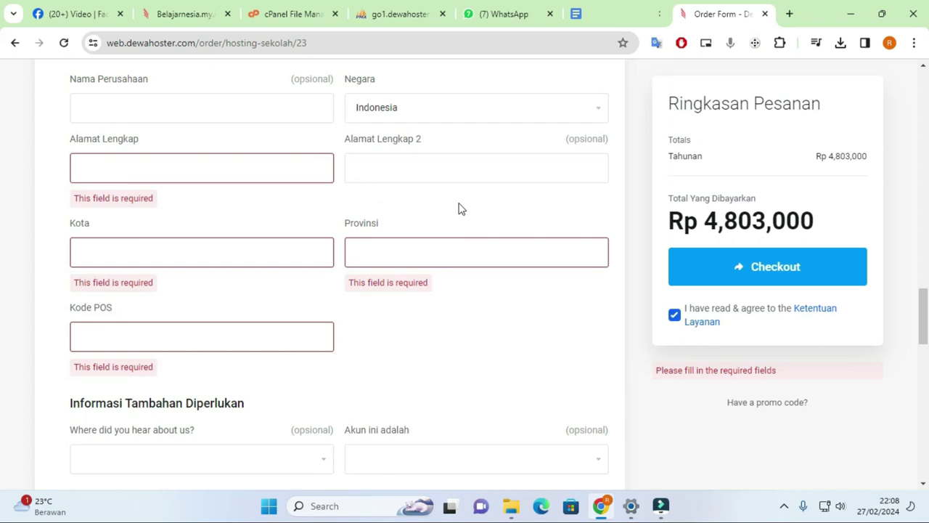
scroll(429, 224, "down", 3)
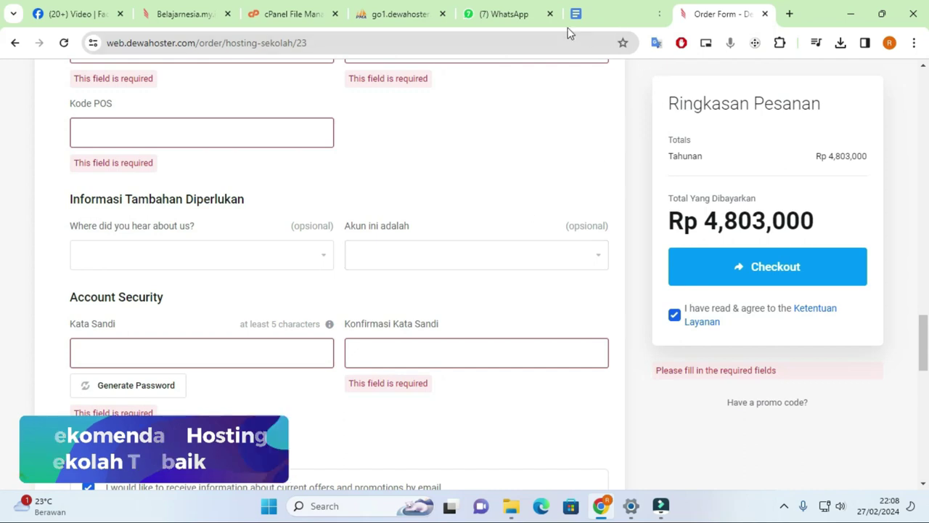
scroll(736, 172, "up", 10)
scroll(735, 172, "up", 10)
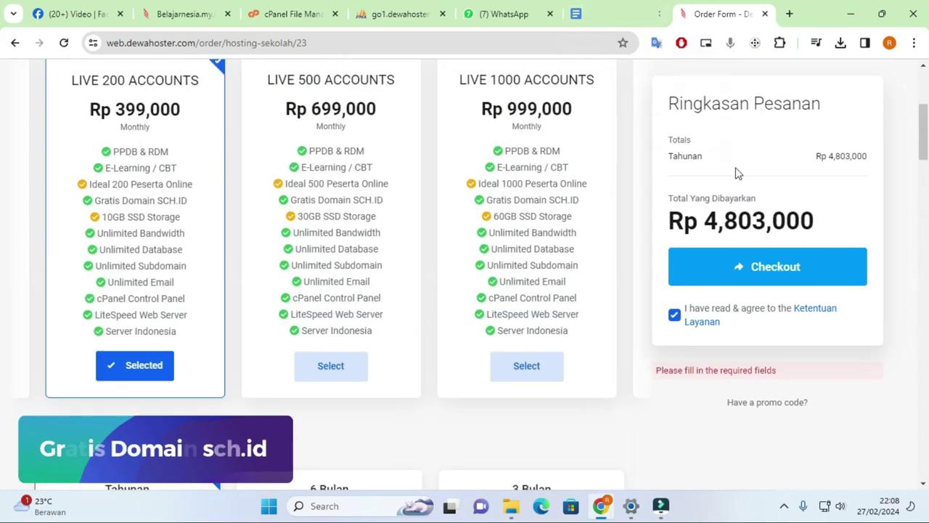
Step: Log in to the DewaHoster client area with the linked Google account to reach My Dashboard
left_click(859, 110)
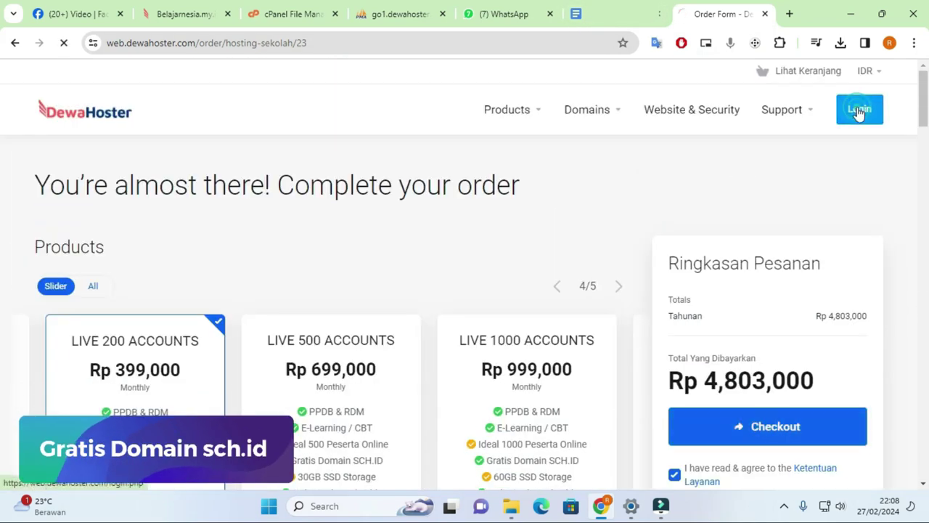
scroll(595, 245, "down", 2)
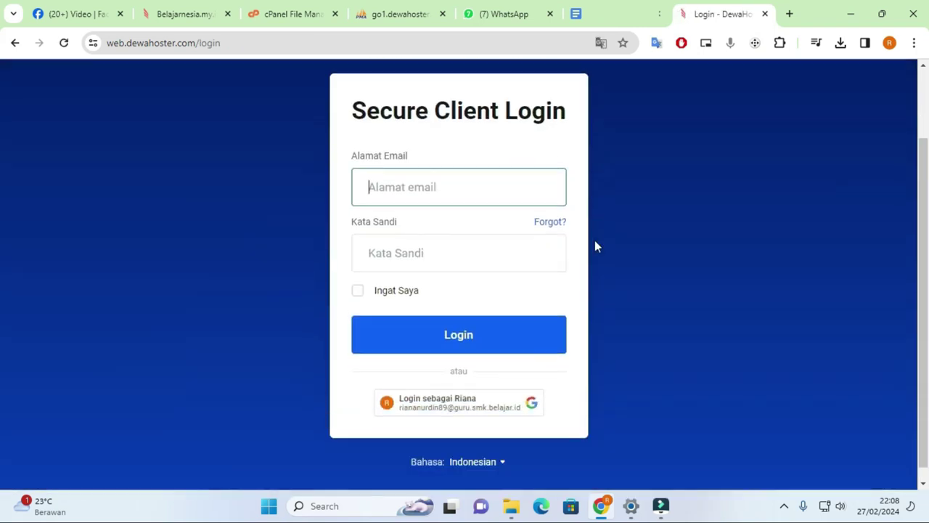
left_click(480, 384)
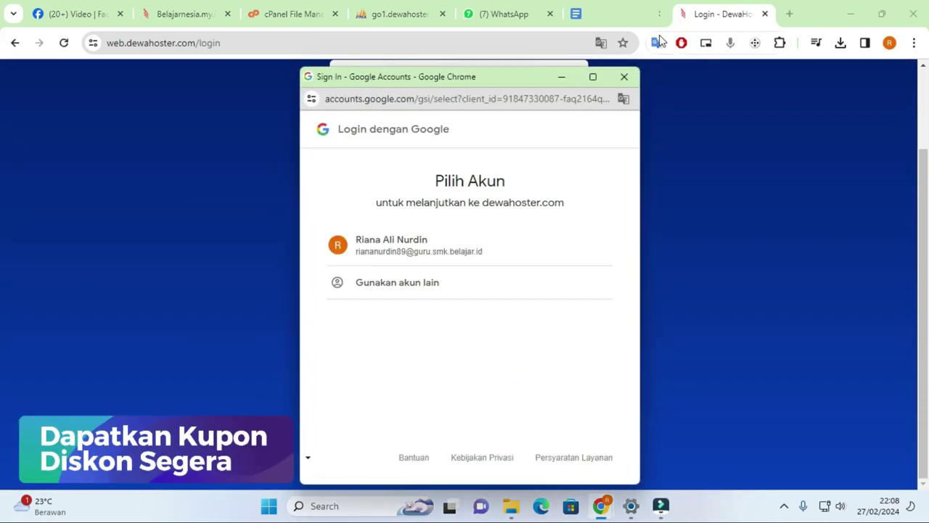
left_click_drag(473, 80, 467, 62)
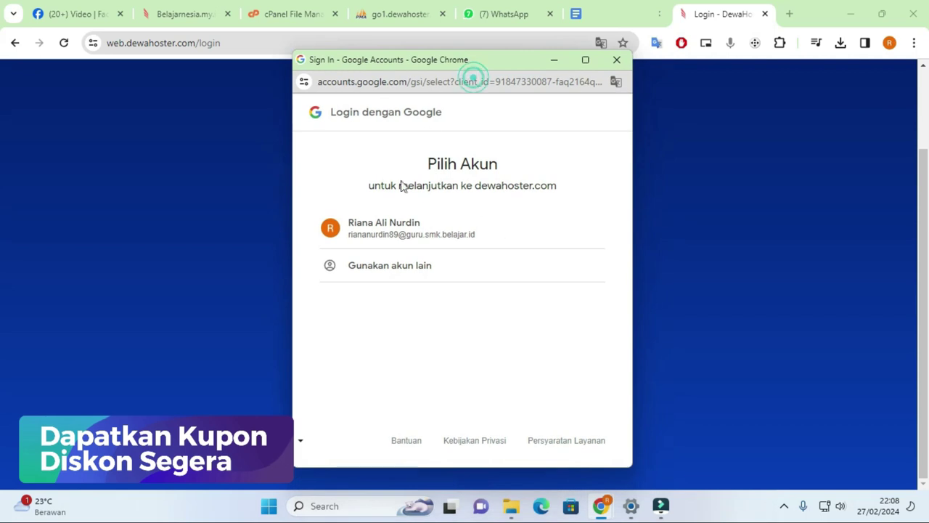
left_click(413, 224)
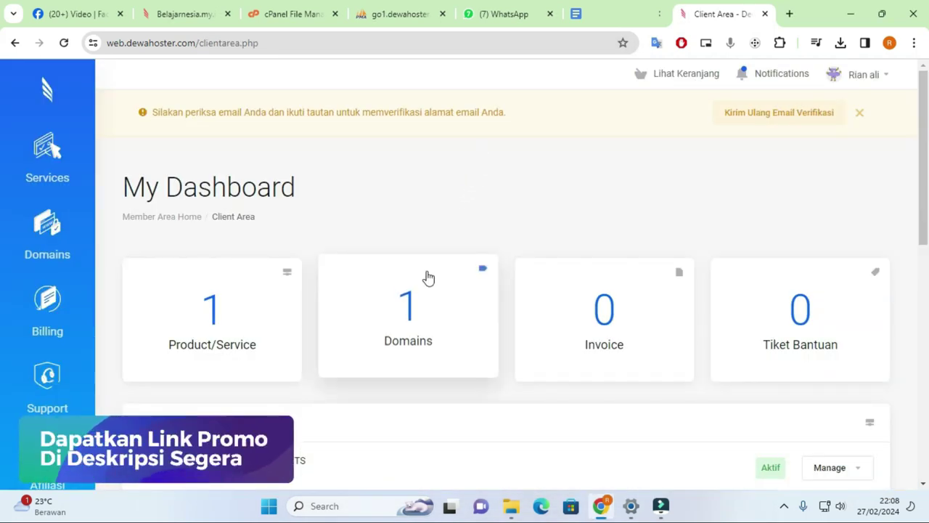
scroll(240, 247, "down", 1)
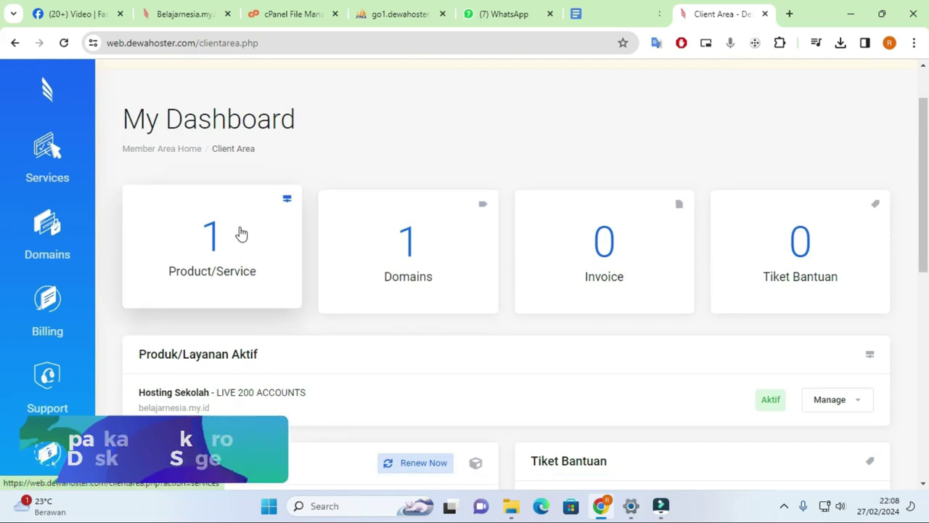
Step: Open Rincian Produk for the Hosting Sekolah LIVE 200 ACCOUNTS service from My Dashboard
left_click(387, 246)
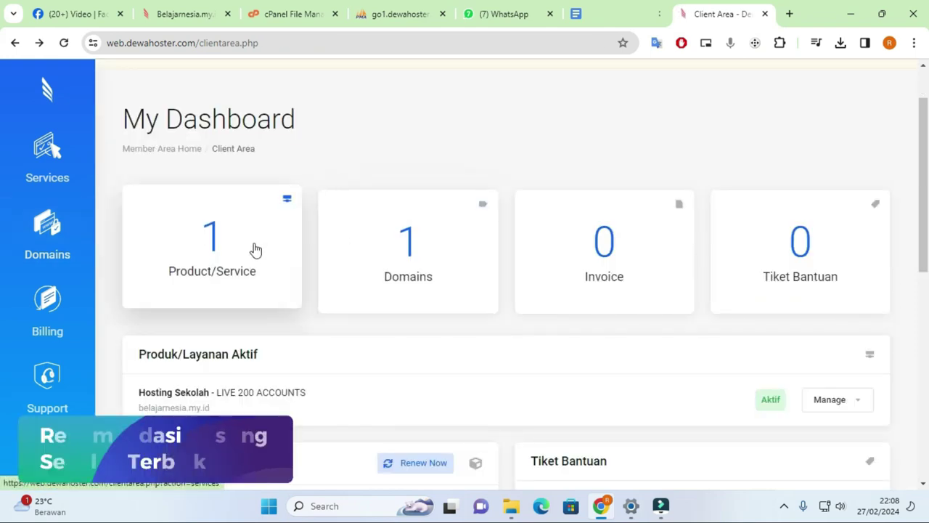
left_click(253, 244)
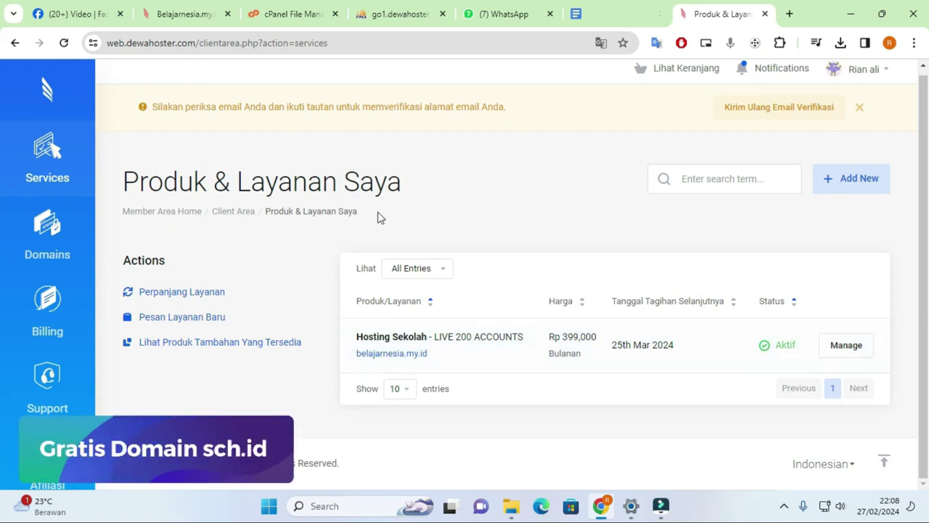
left_click(839, 347)
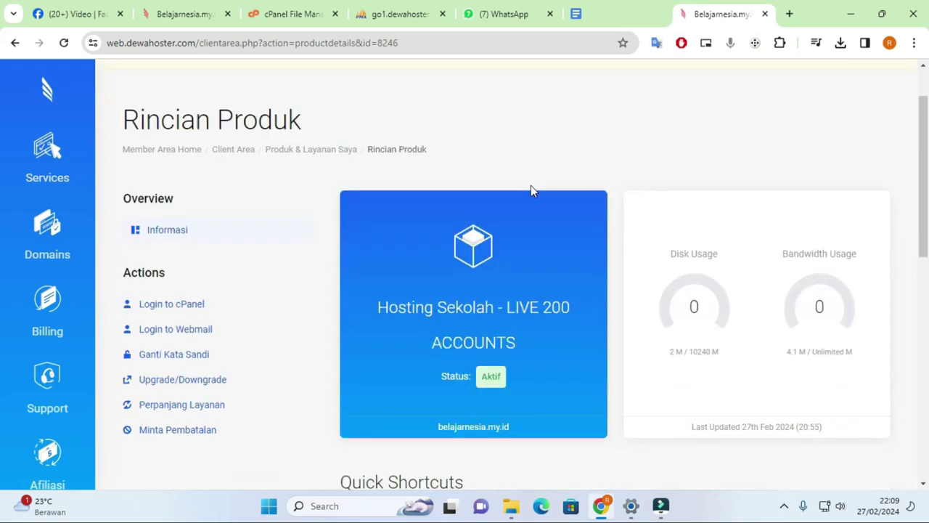
scroll(534, 181, "down", 1)
scroll(307, 166, "up", 1)
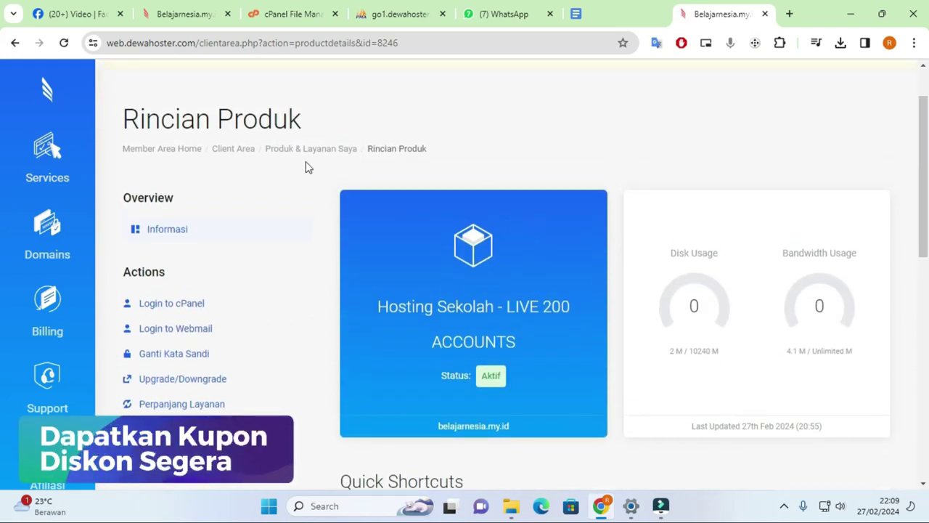
Step: Log in to cPanel and open File Manager at the account's home directory
left_click(188, 309)
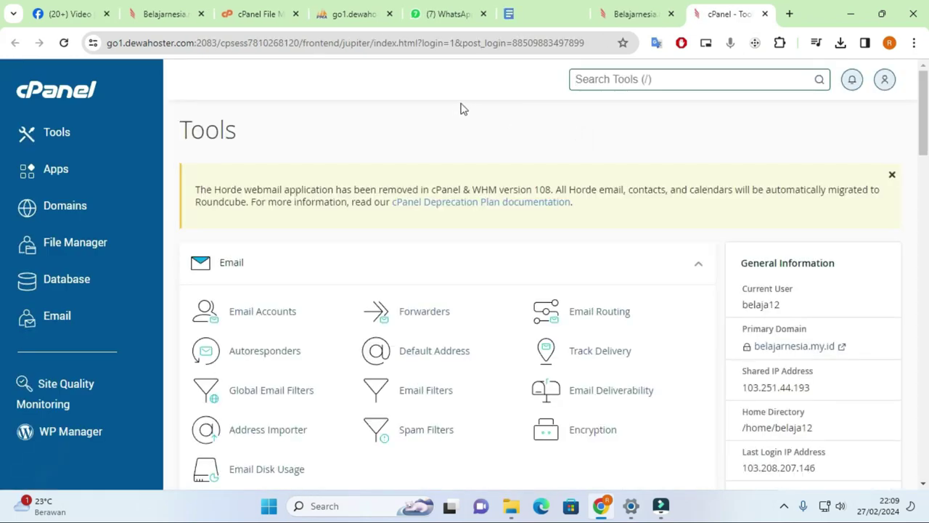
scroll(462, 109, "down", 2)
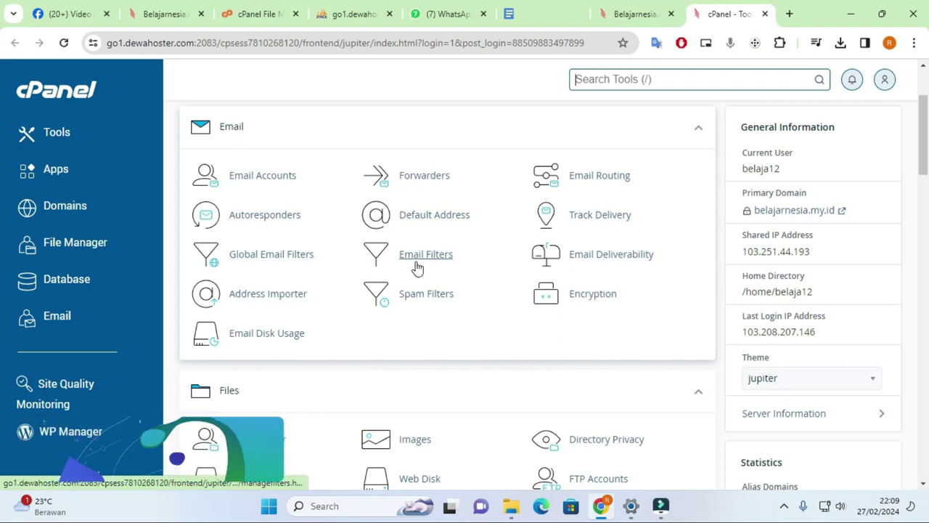
left_click(99, 249)
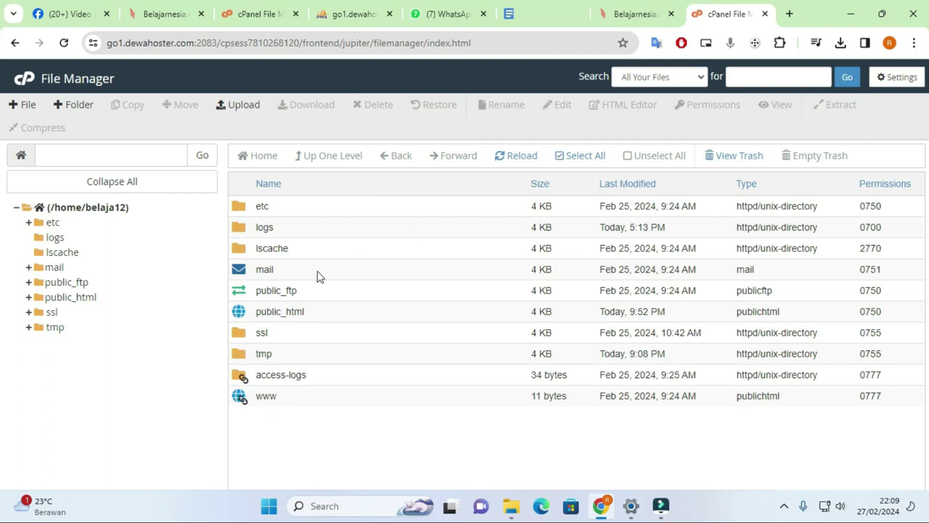
Step: Open public_html/homepagedh and select cgi-bin and index.html
double_click(245, 317)
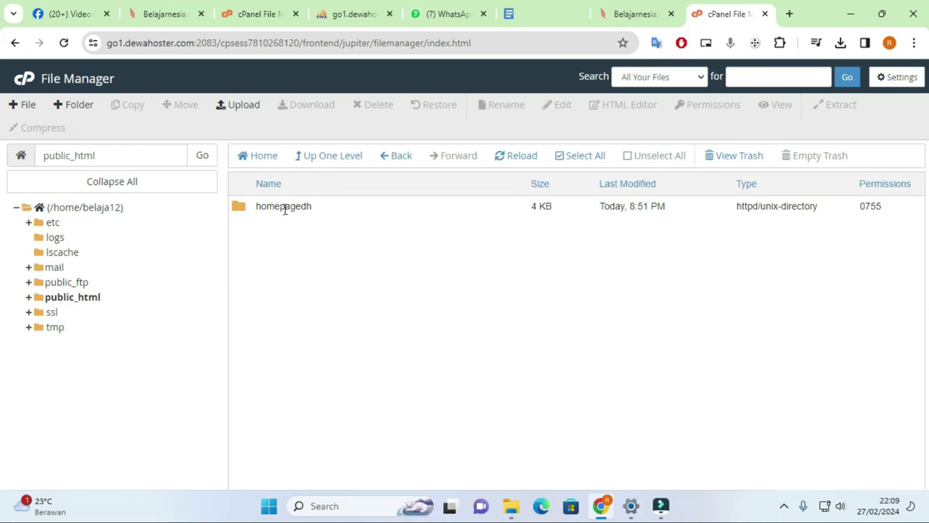
double_click(244, 209)
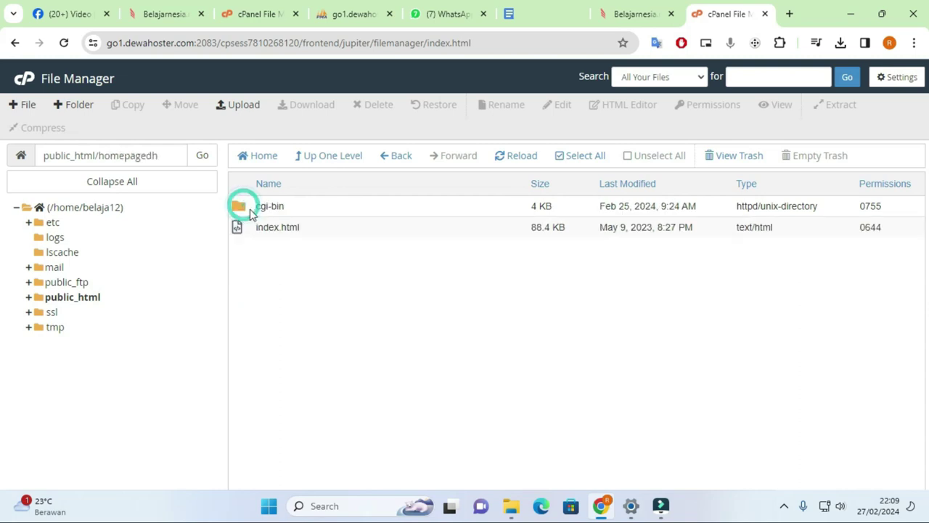
left_click(261, 226)
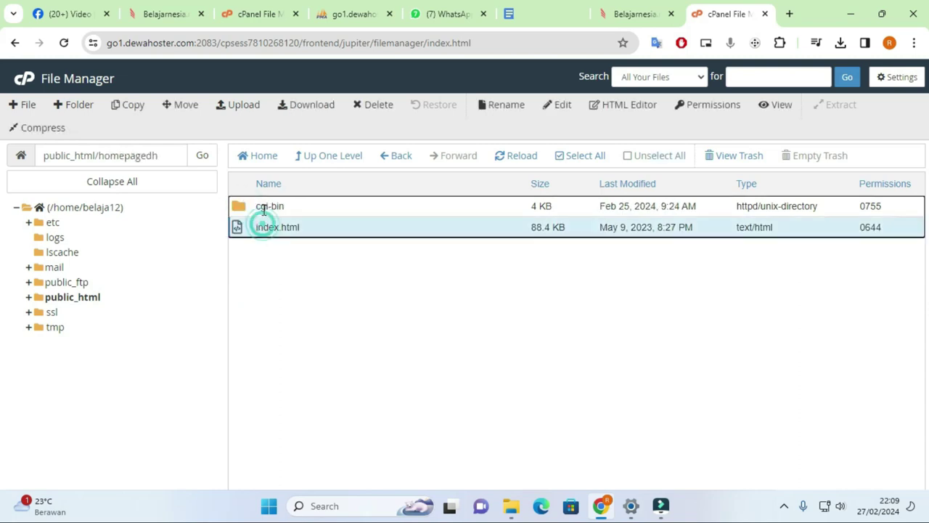
left_click(264, 206, "shift")
right_click(263, 209)
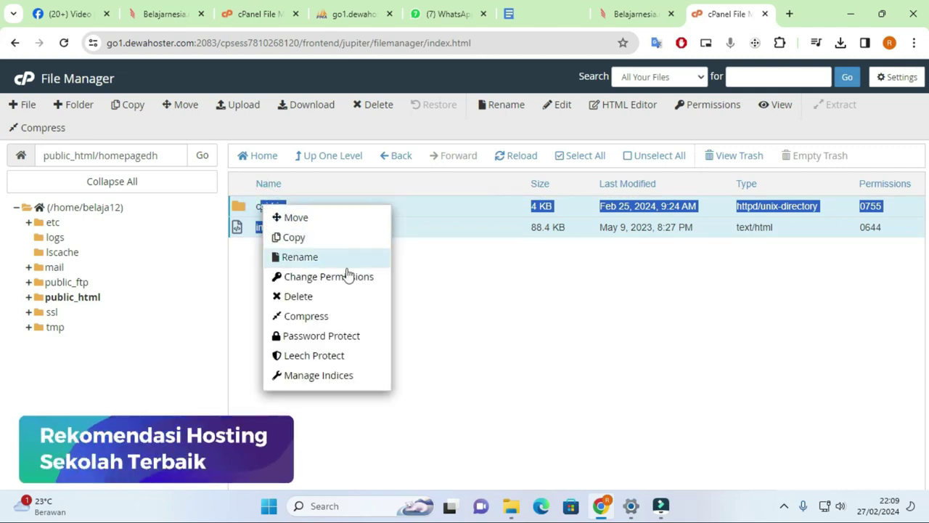
left_click(299, 276)
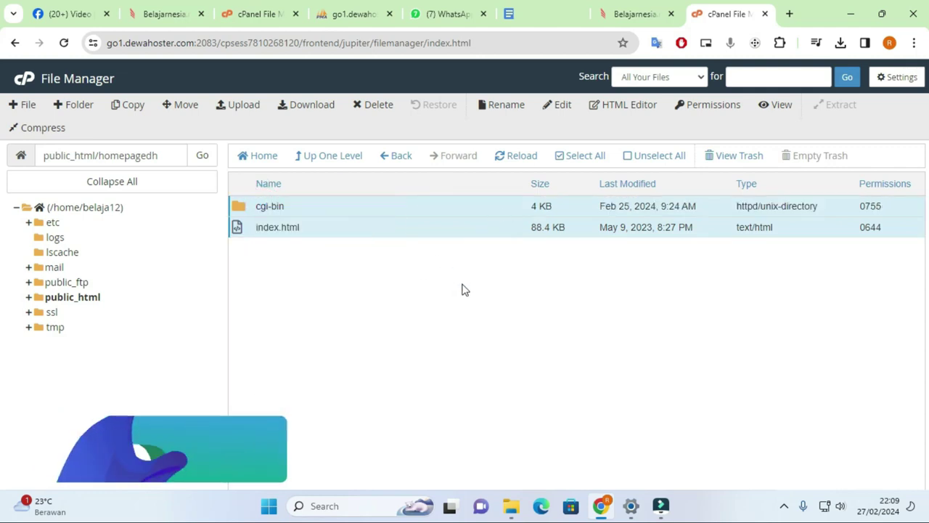
Step: Move cgi-bin and index.html to /public_html by deleting homepagedh from the destination path
left_click(339, 158)
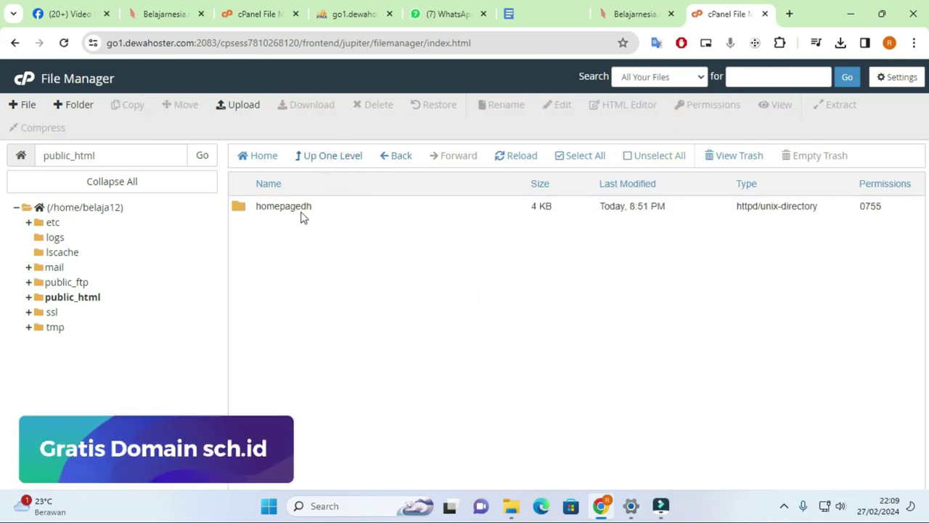
left_click(285, 207)
left_click(284, 206)
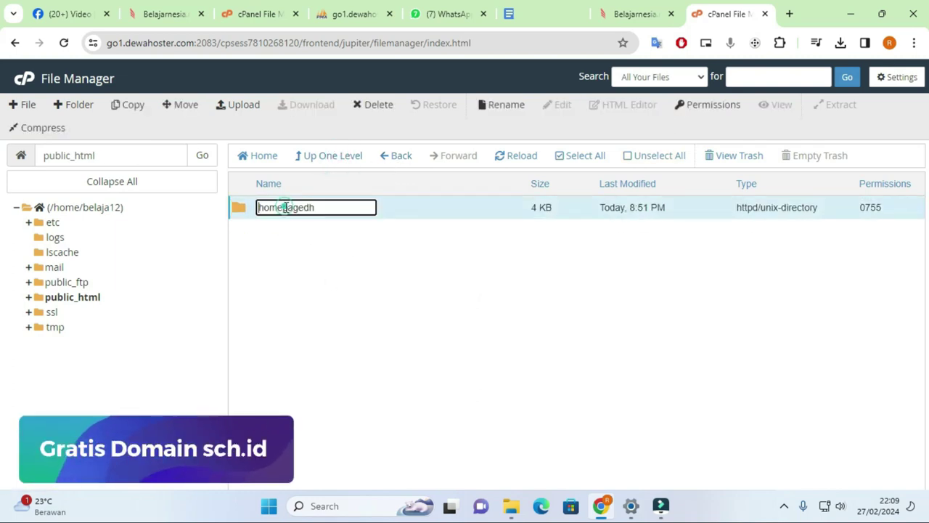
left_click(244, 212)
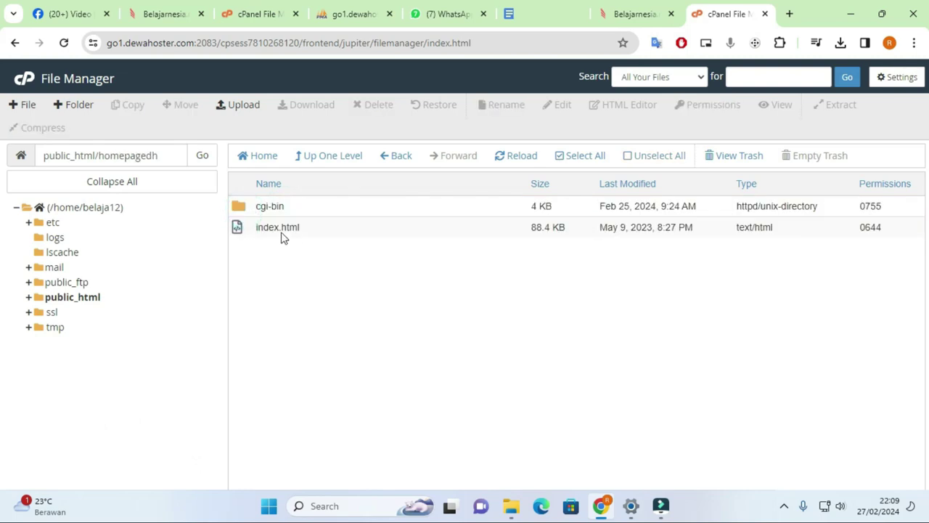
left_click(278, 227)
left_click(277, 206, "shift")
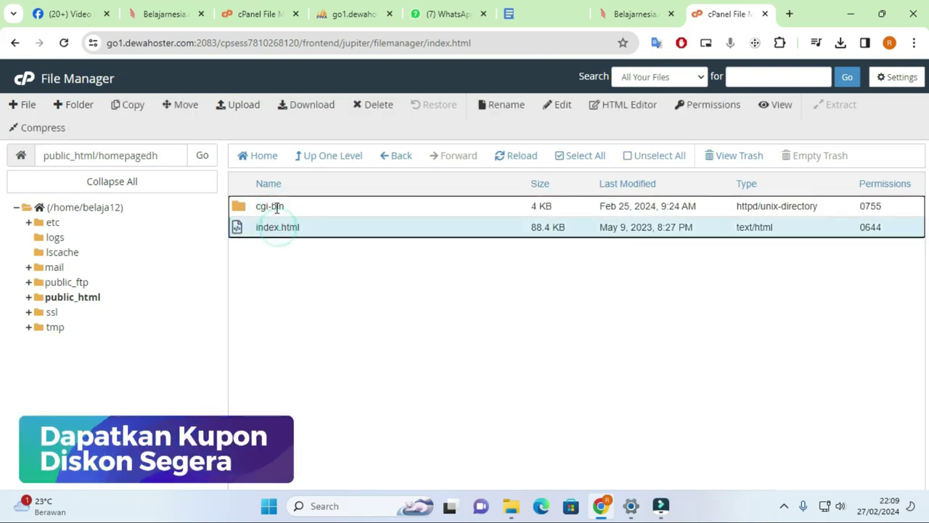
right_click(277, 208)
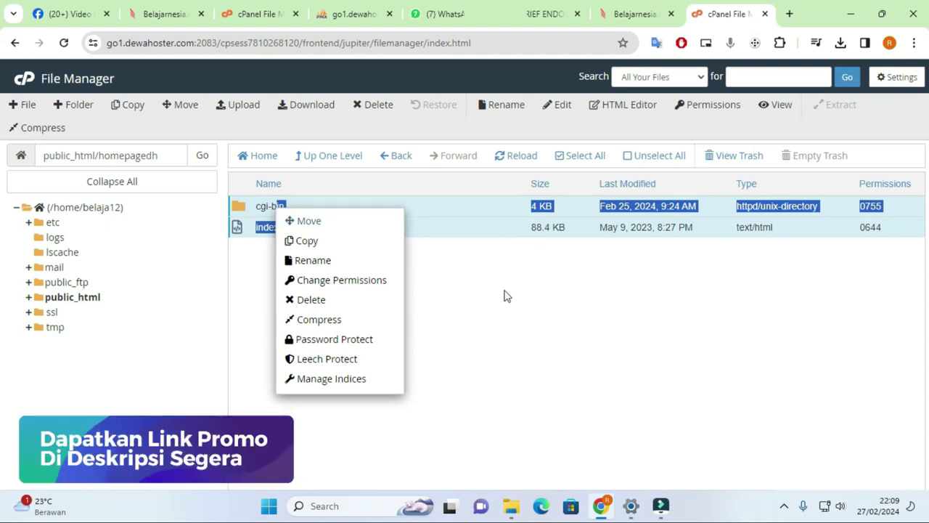
left_click(182, 107)
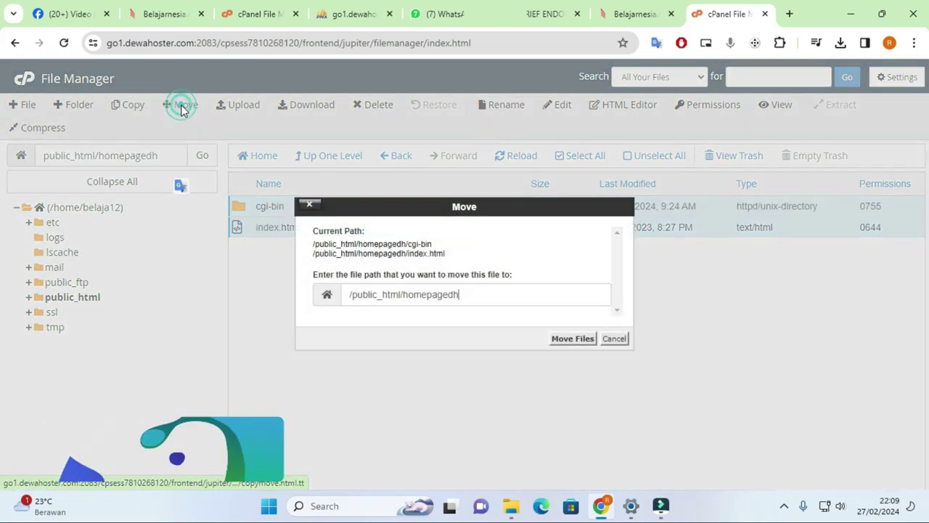
left_click_drag(405, 298, 539, 301)
key("BackSpace")
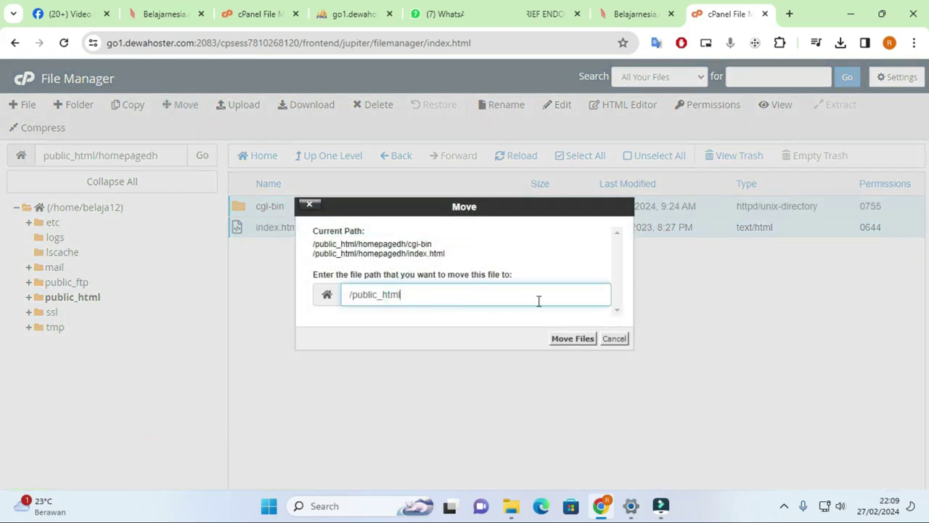
left_click(585, 338)
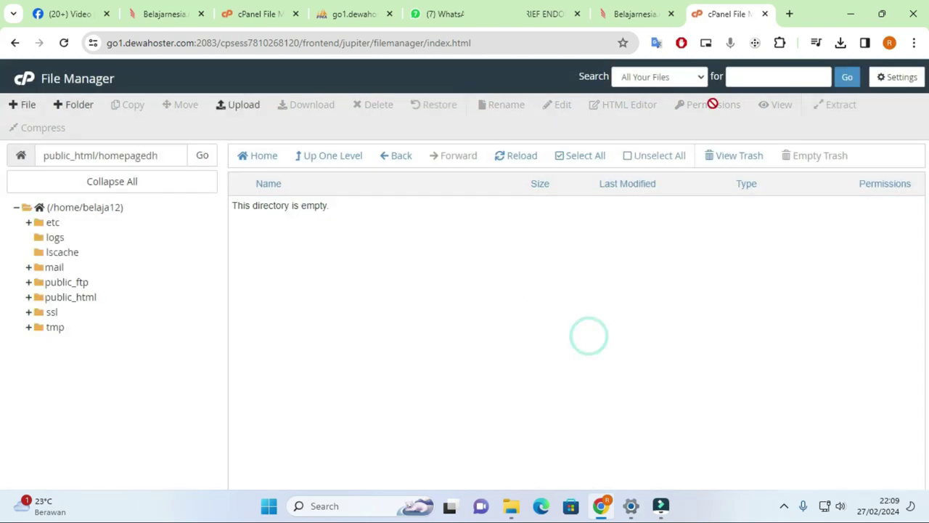
left_click(787, 14)
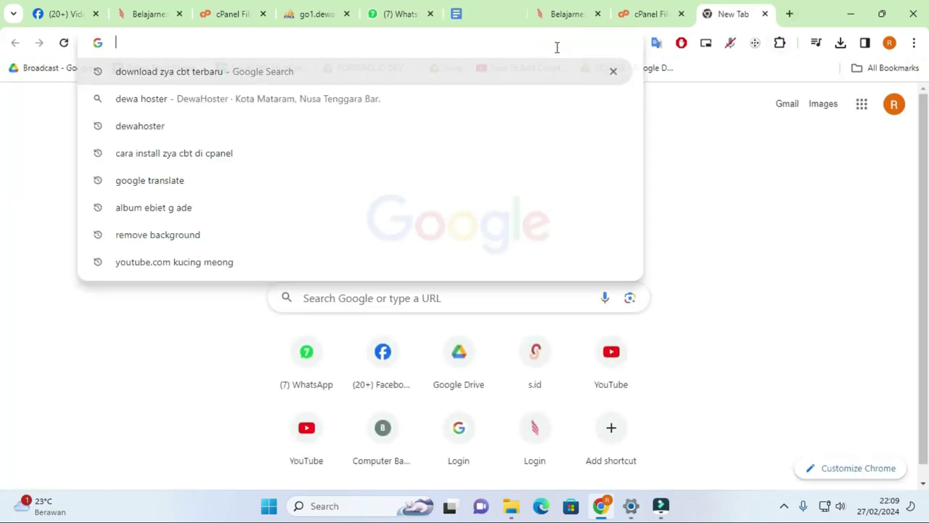
Step: Load belajarnesia.my.id, which shows the 'Awesome Site in The Making' placeholder, then go back to File Manager
type("belajar")
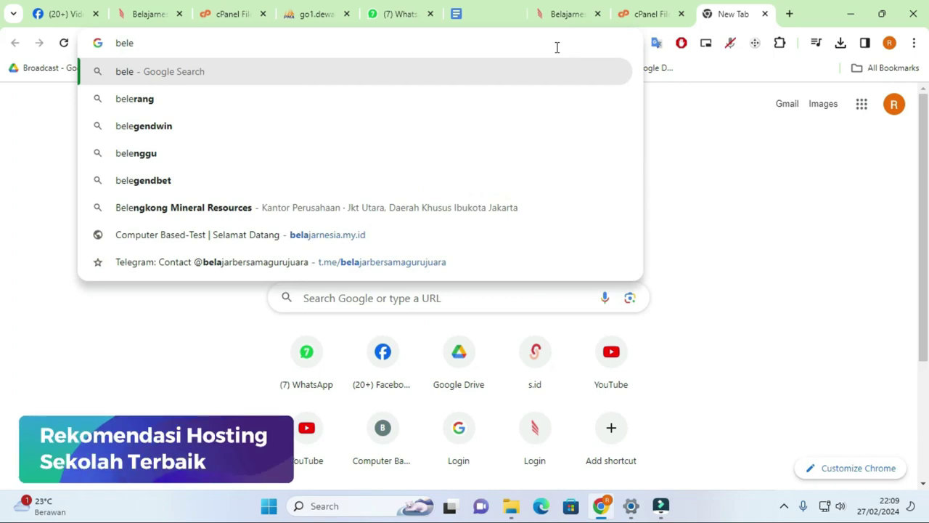
key("Return")
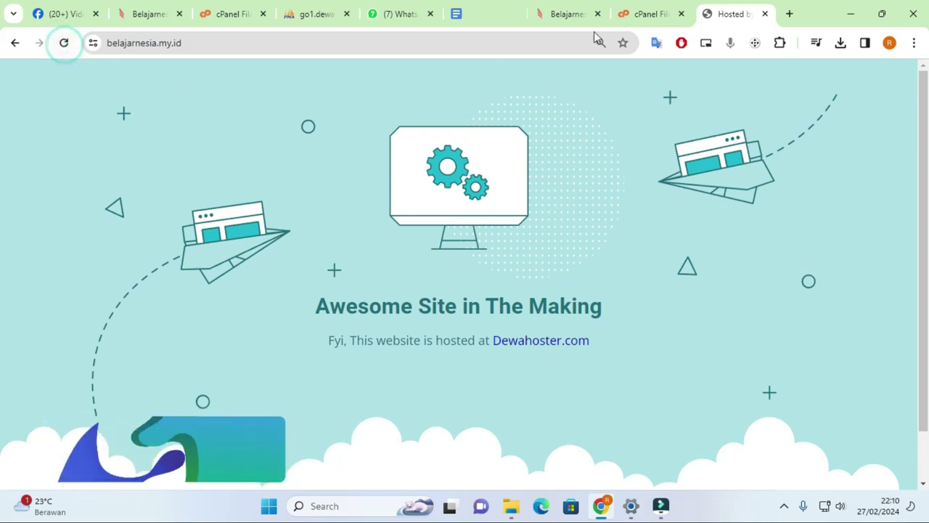
left_click(652, 14)
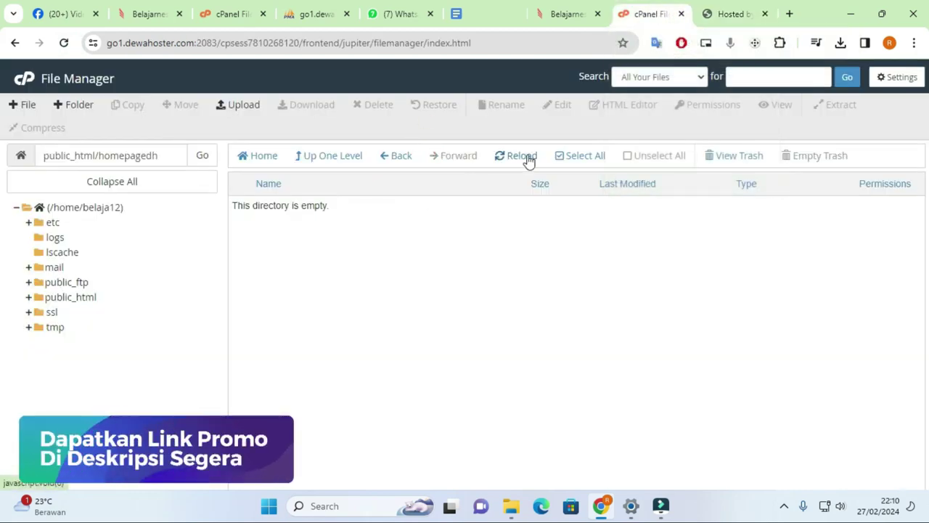
Step: In public_html, start renaming the homepagedh folder, then cancel the rename
left_click(328, 155)
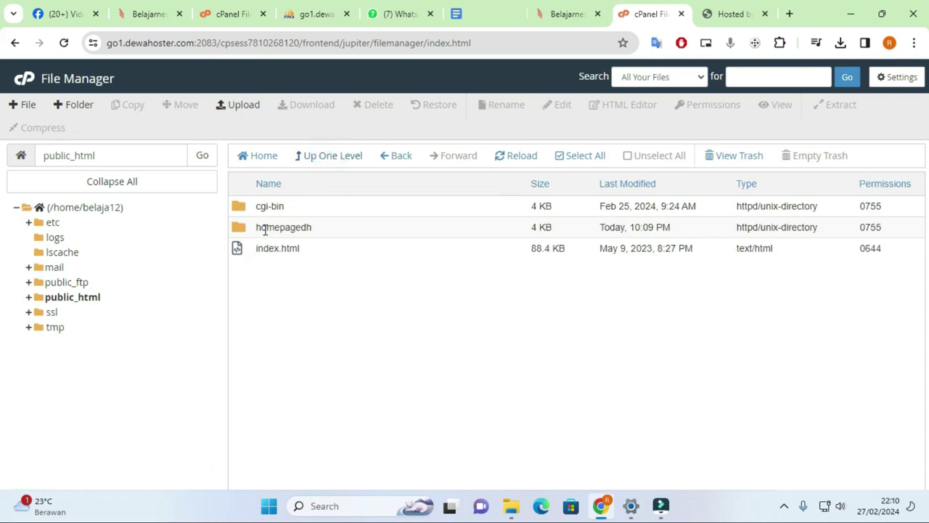
left_click(291, 228)
right_click(297, 228)
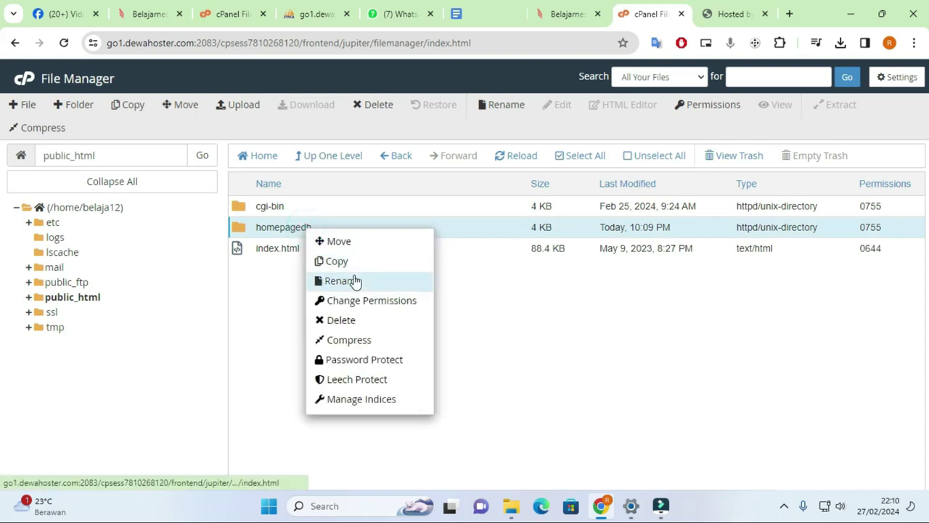
left_click(355, 280)
left_click_drag(368, 286, 415, 293)
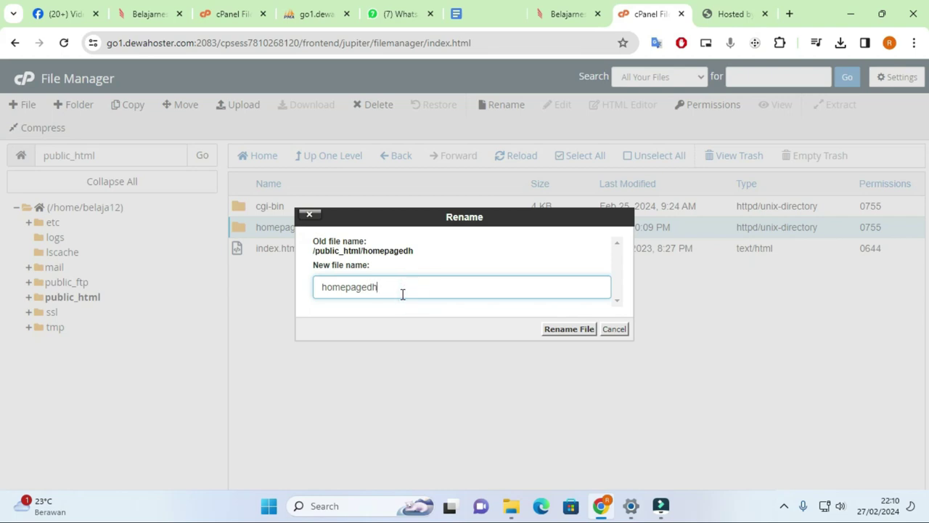
left_click(614, 330)
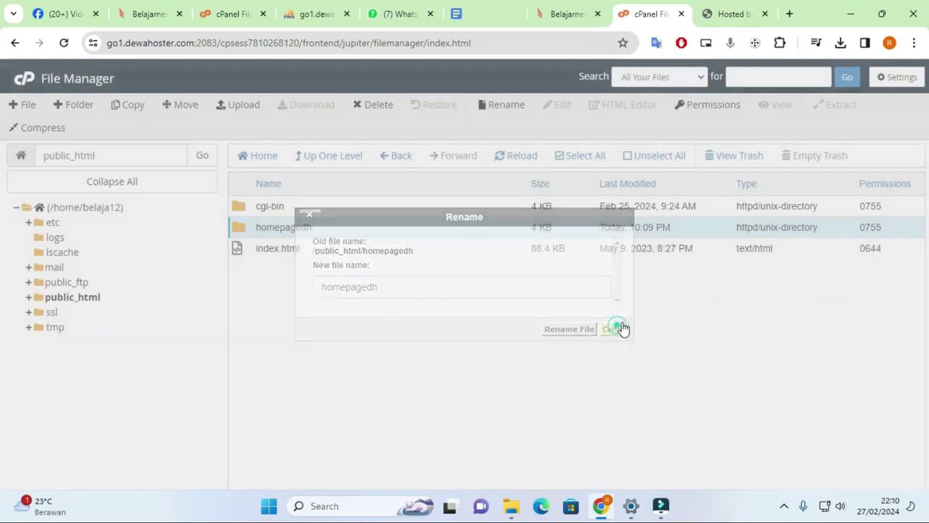
Step: Drag index.html and cgi-bin into homepagedh, leaving only that folder in public_html, and open Upload
left_click(285, 251)
left_click_drag(273, 249, 271, 226)
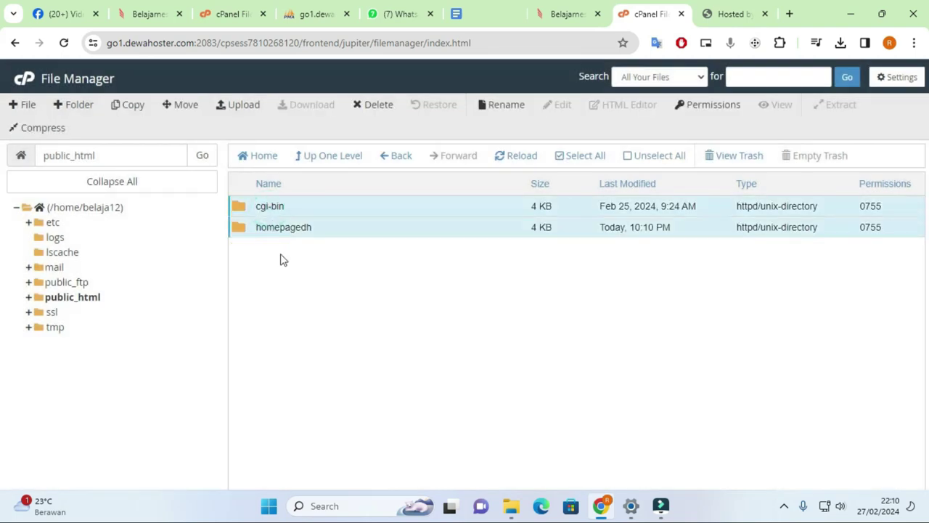
left_click(340, 213)
left_click_drag(263, 207, 269, 226)
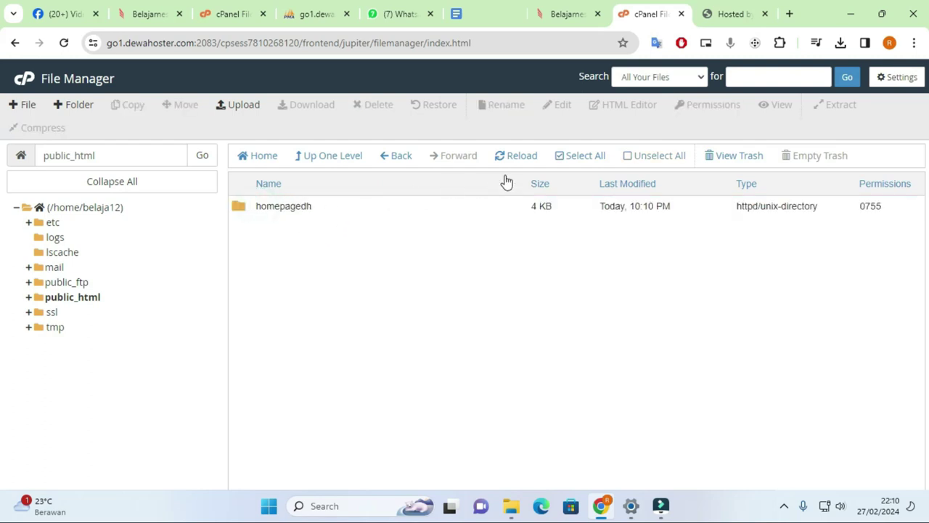
left_click(242, 105)
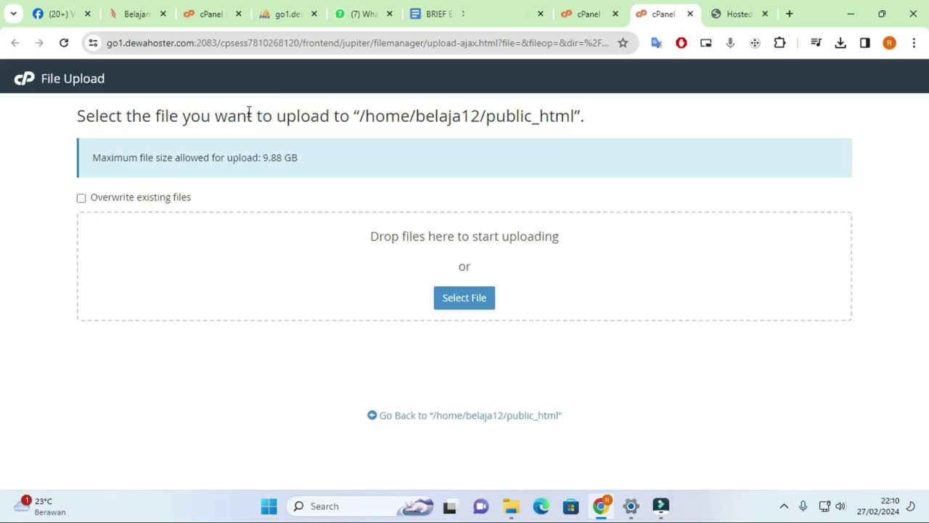
Step: Upload the 27.35 MB CBT ONLINE ZYA HOSTING DEWA HOSTER.rar from Local Disk (F:) into public_html
left_click(472, 297)
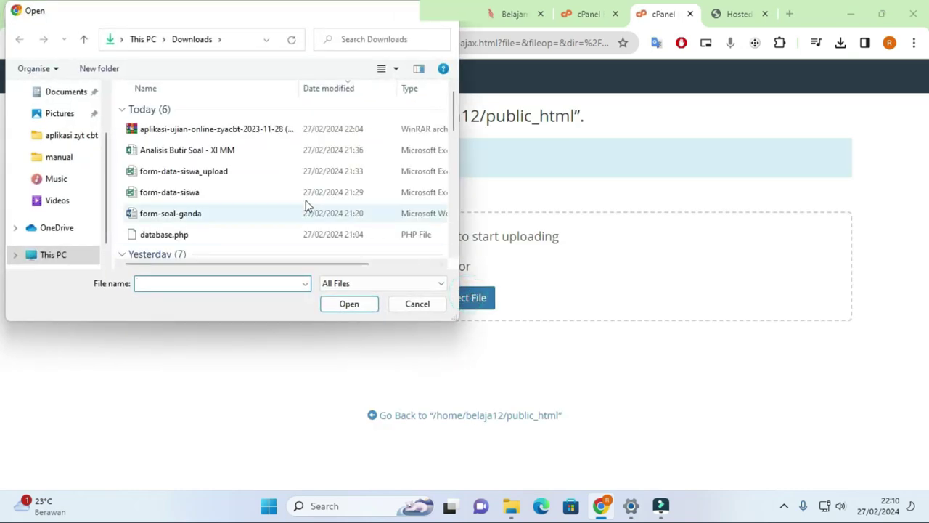
scroll(105, 174, "down", 1)
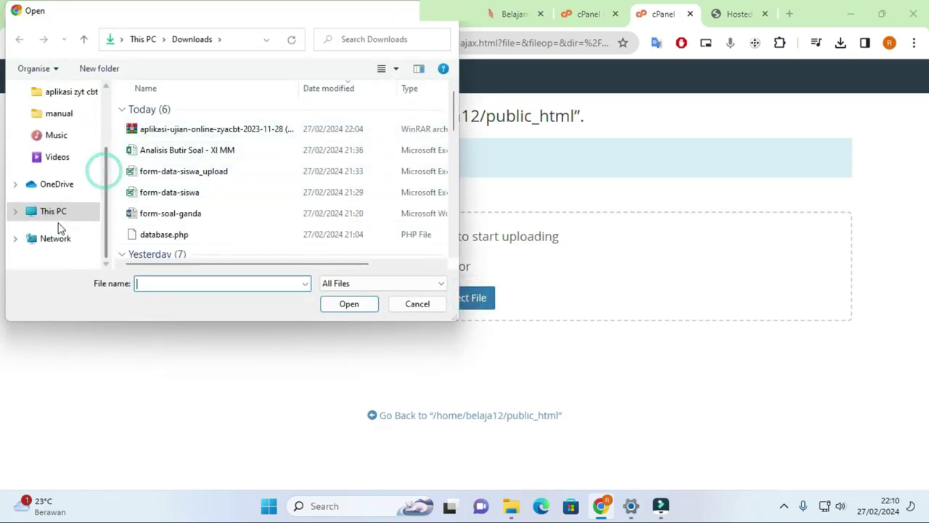
left_click(57, 212)
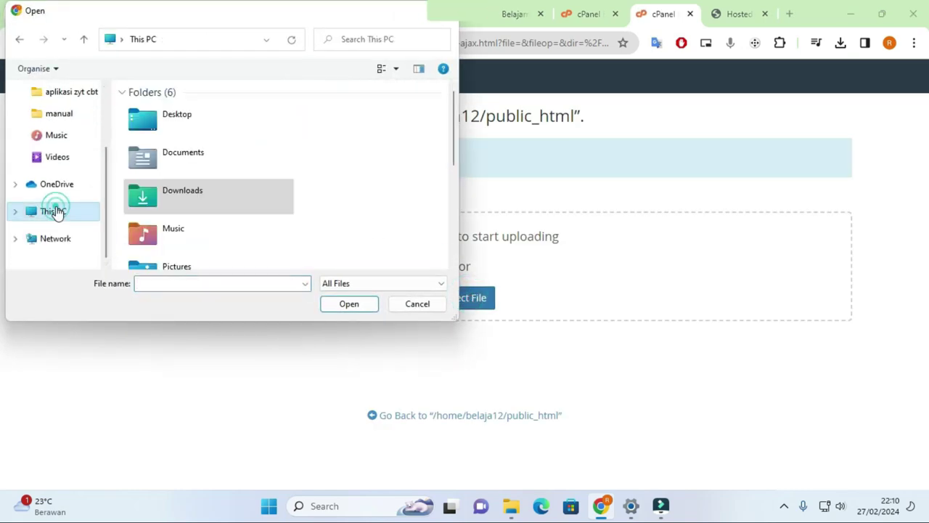
scroll(236, 236, "down", 3)
double_click(243, 254)
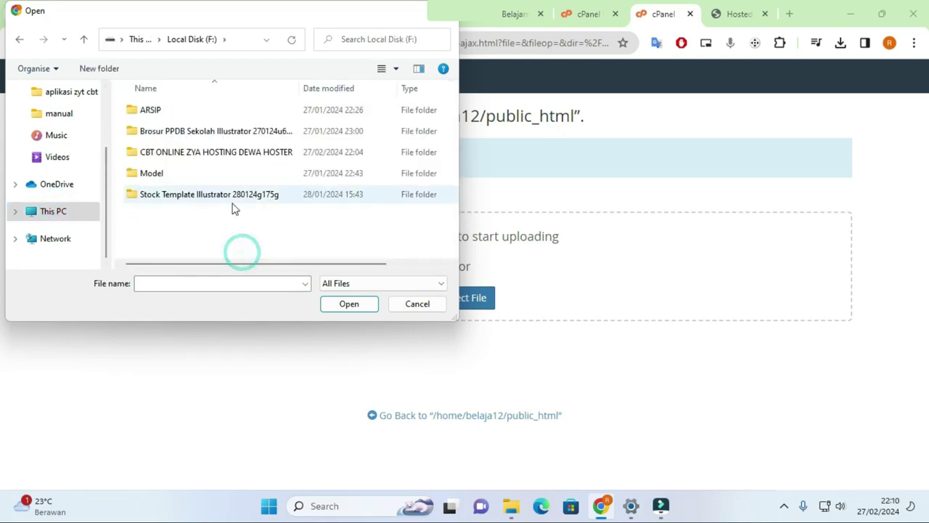
double_click(191, 152)
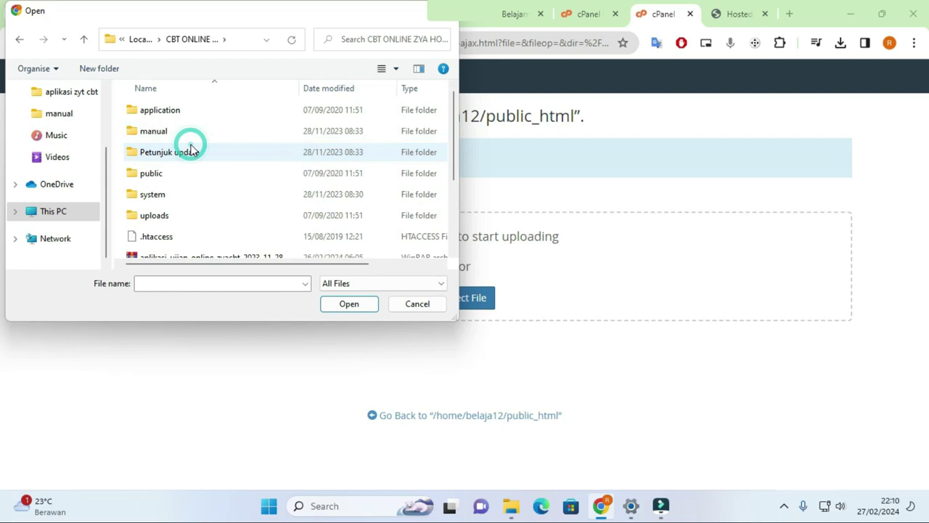
scroll(193, 148, "down", 3)
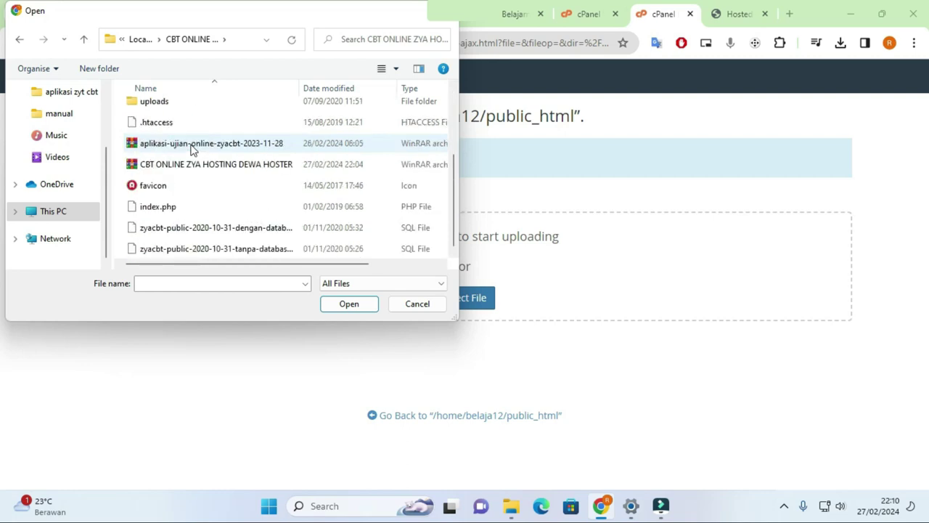
left_click(282, 165)
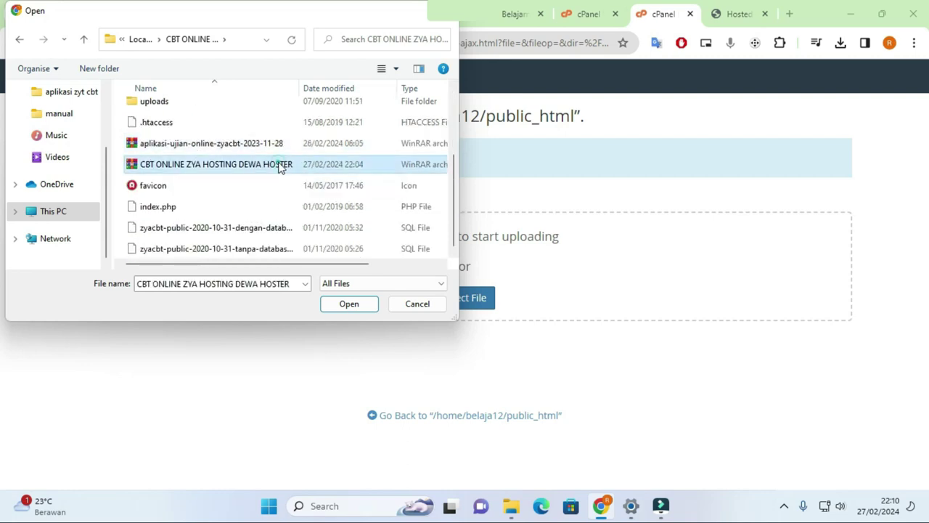
left_click(350, 304)
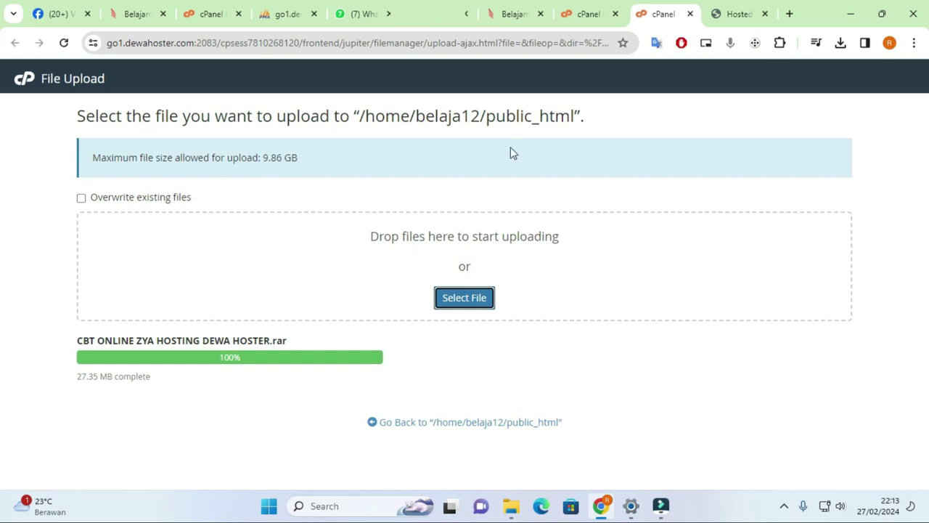
left_click(584, 13)
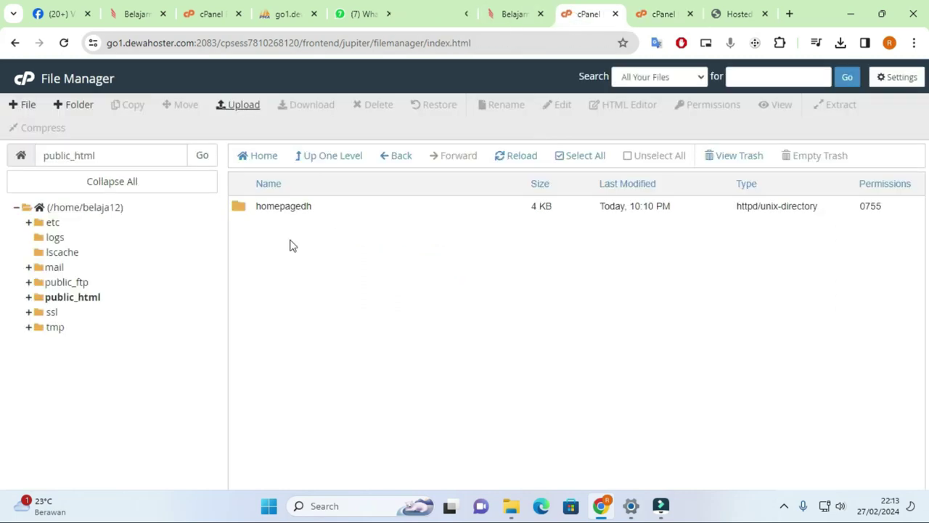
Step: Reload File Manager so public_html lists the uploaded 27.35 MB CBT ONLINE ZYA HOSTING DEWA HOSTER.rar
left_click(64, 43)
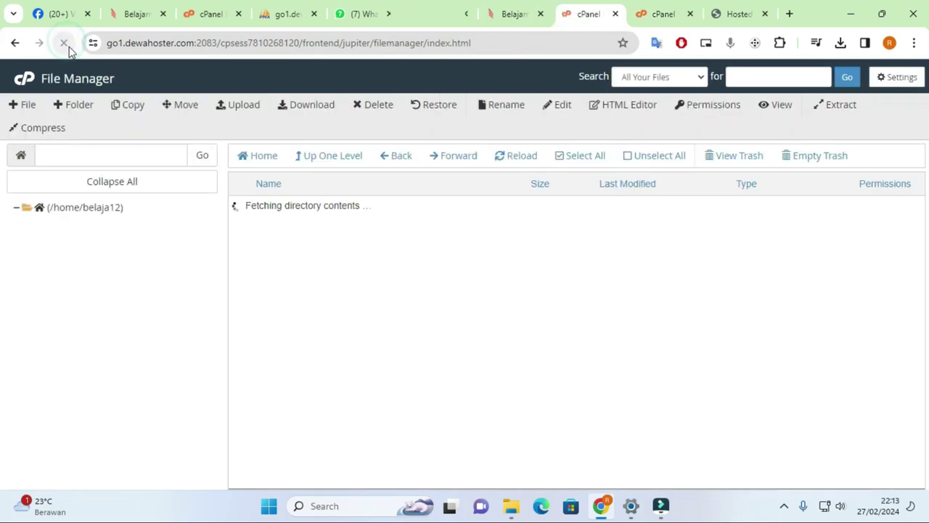
double_click(244, 318)
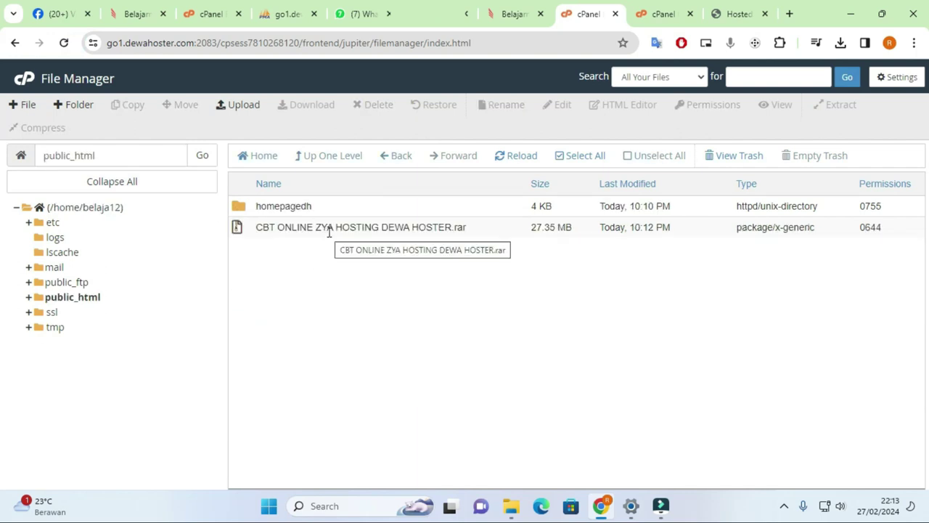
right_click(330, 229)
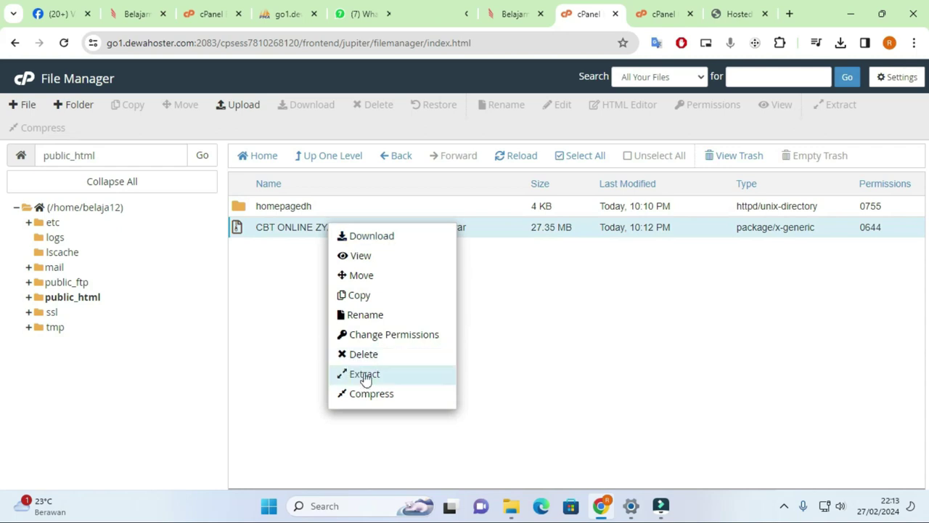
Step: Attempt extracting the .rar into /public_html, which fails as an unsupported archive type
left_click(366, 374)
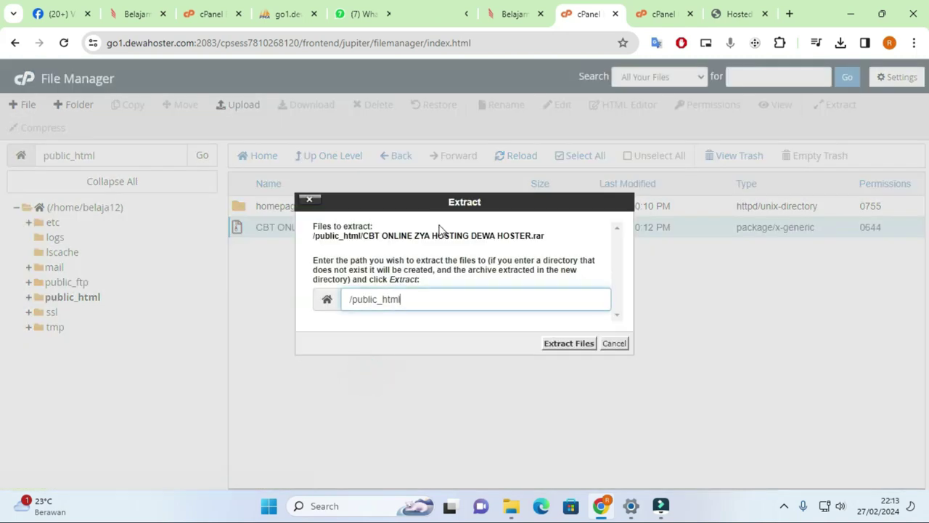
left_click(563, 344)
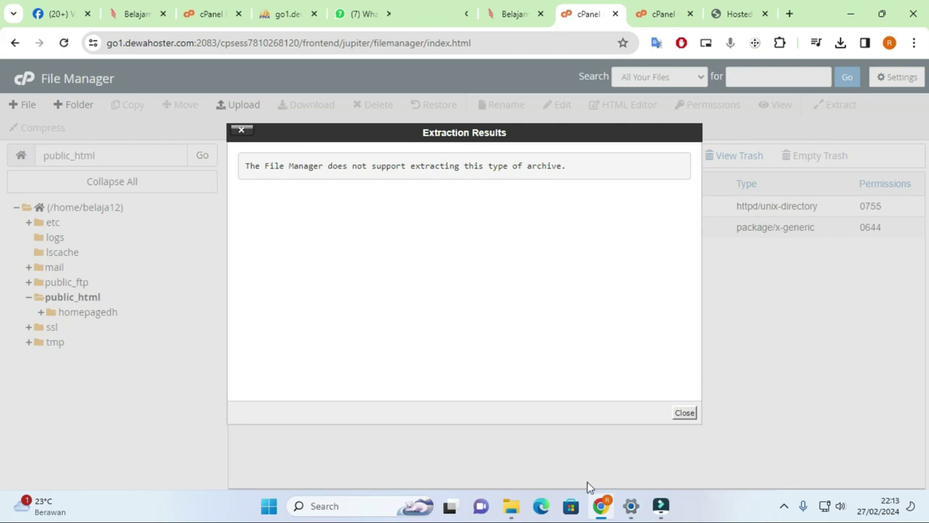
Step: Select the application, public, system and uploads folders plus .htaccess, index.php and favicon
mouse_move(511, 506)
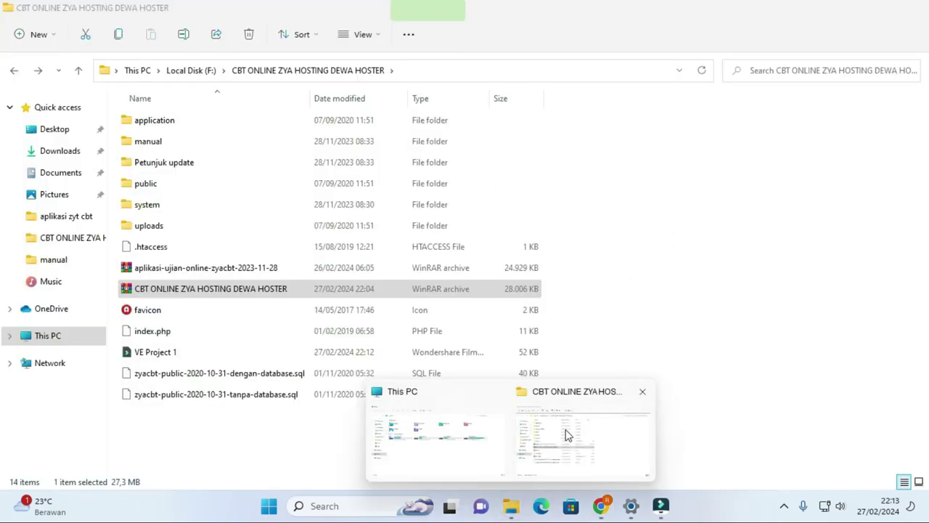
left_click(568, 434)
right_click(286, 292)
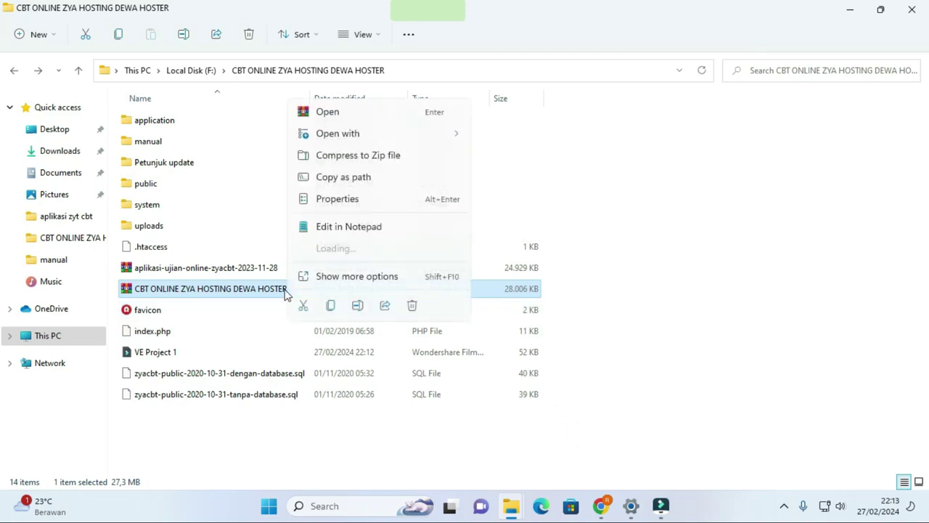
left_click(157, 127)
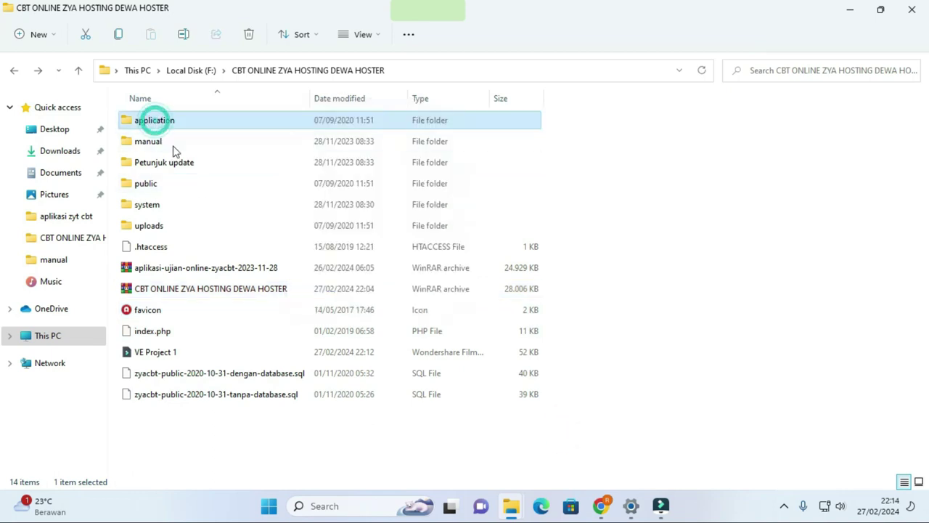
left_click(151, 186, "ctrl")
left_click(152, 204, "ctrl")
left_click(156, 226, "ctrl")
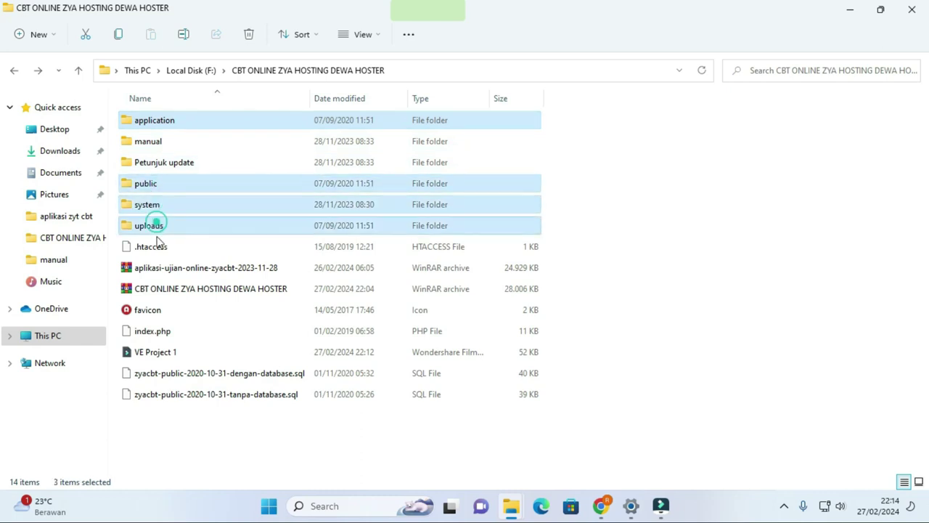
left_click(154, 246, "ctrl")
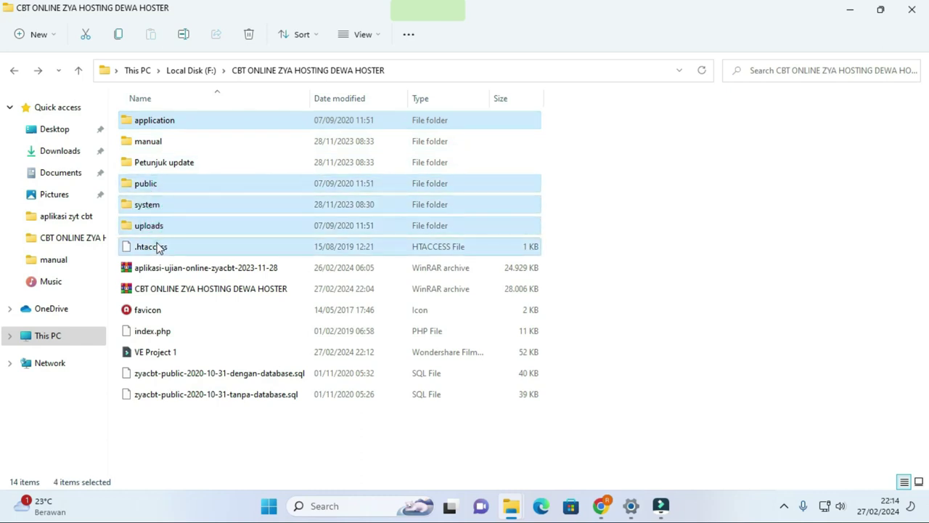
left_click(150, 335, "ctrl")
left_click(148, 311, "ctrl")
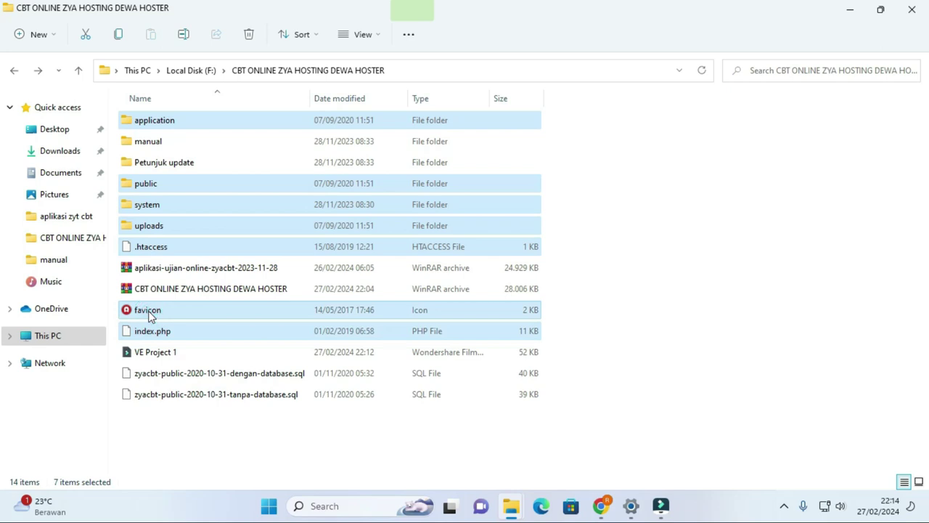
Step: Pack the seven selected items into CBT ONLINE ZYA HOSTING DEWA HOSTER.zip using WinRAR's ZIP format
right_click(150, 314)
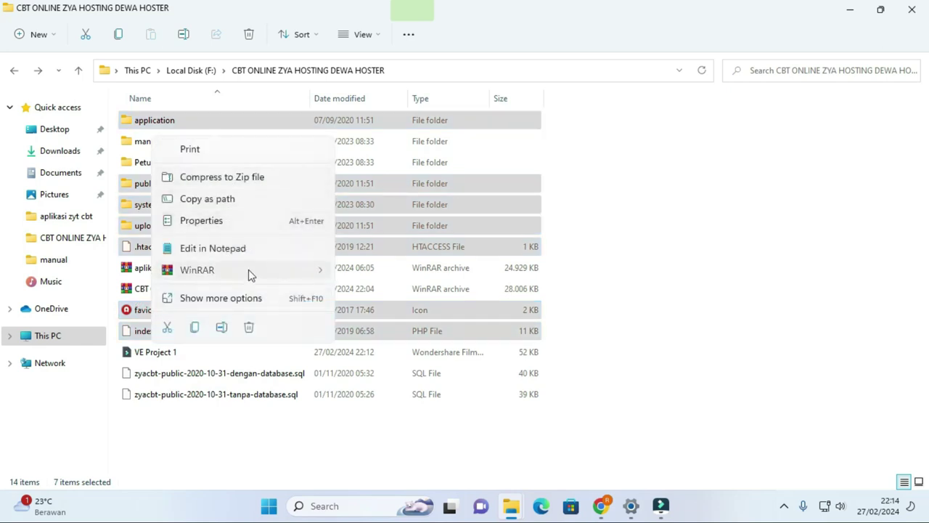
mouse_move(247, 272)
left_click(373, 270)
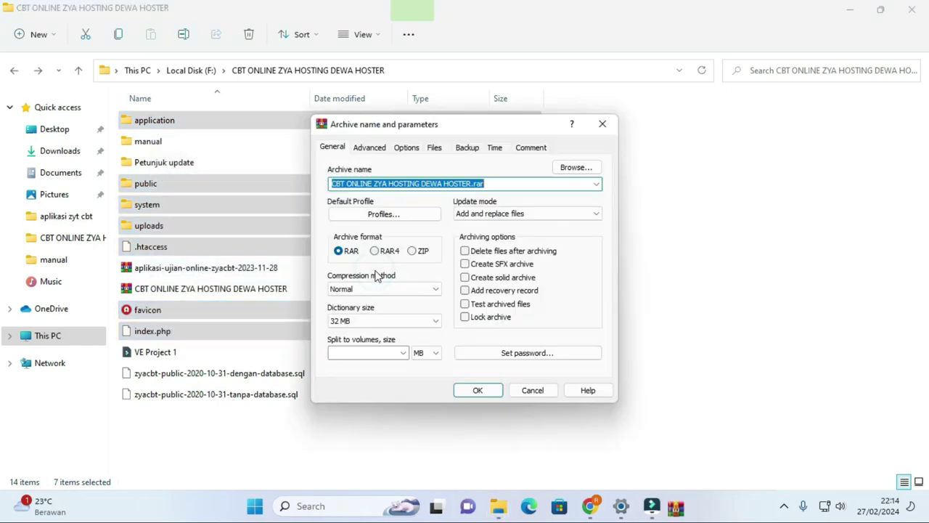
left_click(412, 250)
left_click(477, 390)
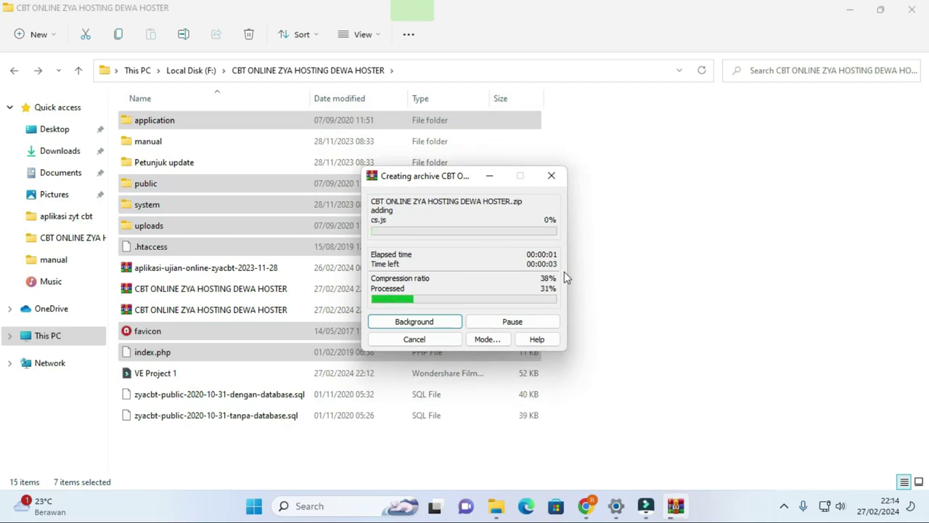
Step: Dismiss the unsupported-archive message and move the uploaded .rar in public_html to the trash
left_click(590, 504)
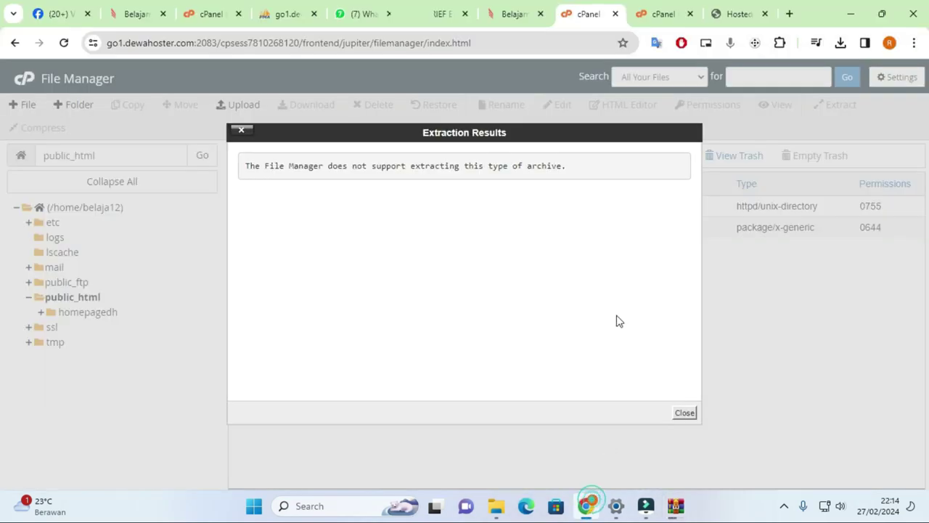
left_click(682, 413)
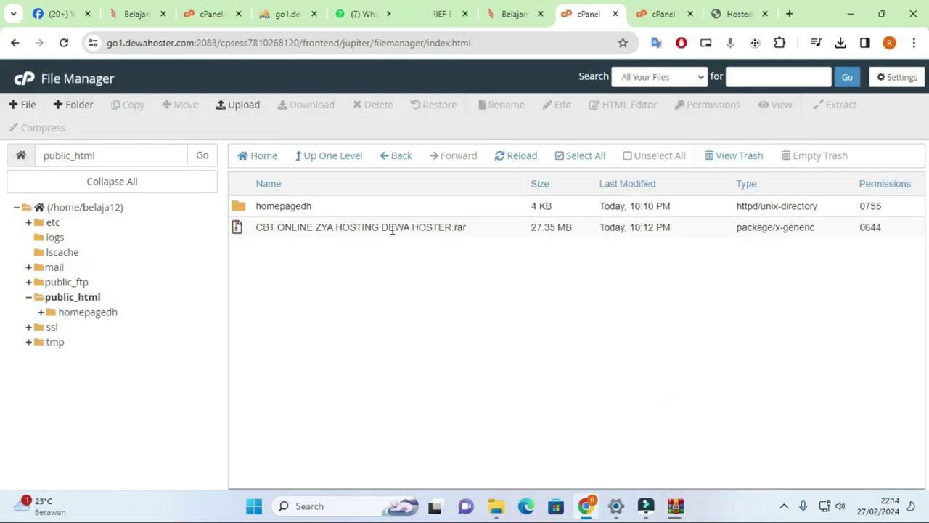
right_click(393, 229)
left_click(434, 363)
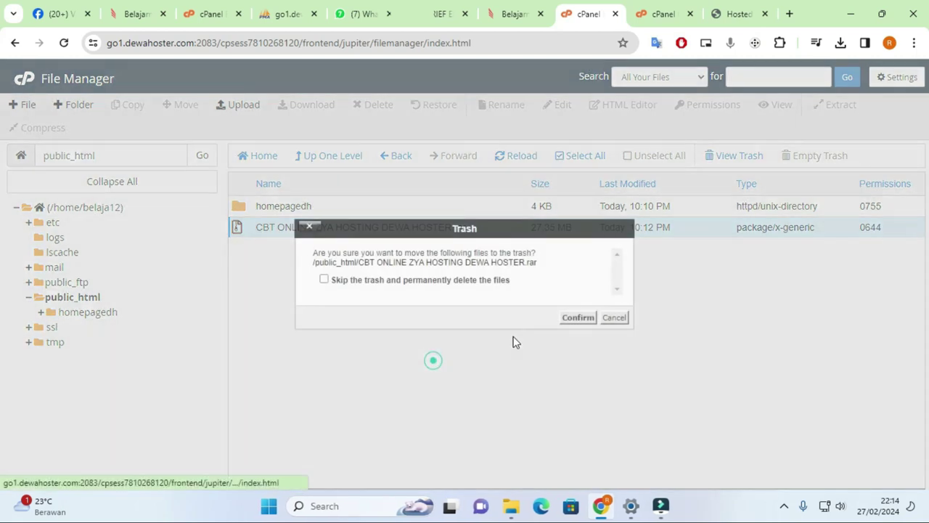
left_click(587, 318)
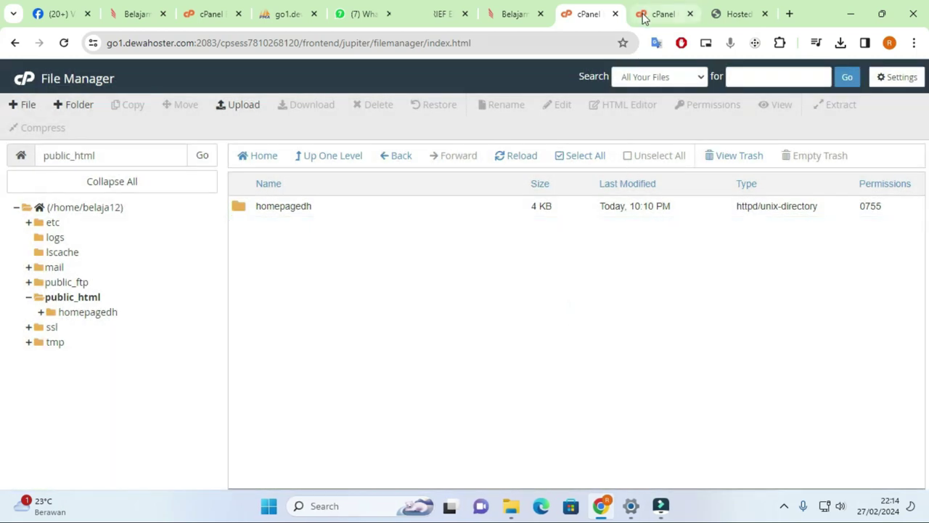
Step: Upload CBT ONLINE ZYA HOSTING DEWA HOSTER.zip (27.88 MB) to public_html and refresh File Manager
left_click(250, 107)
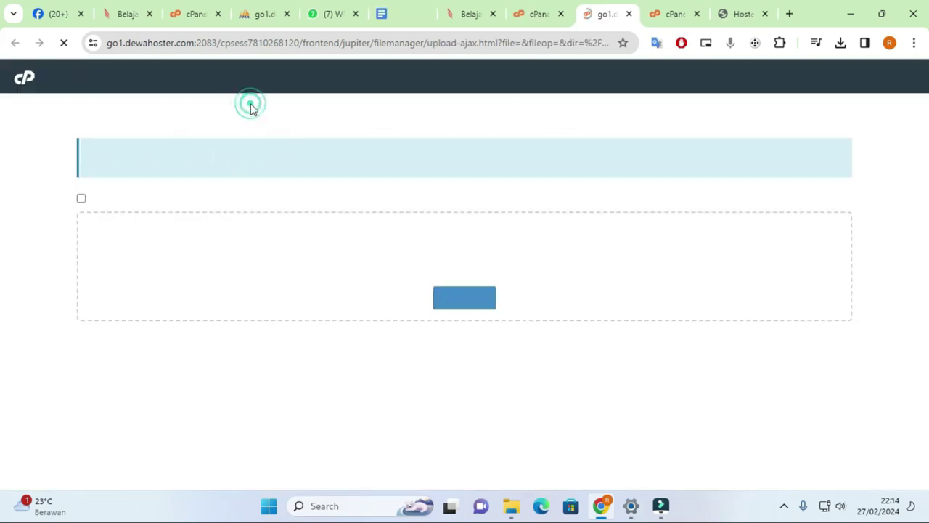
left_click(464, 299)
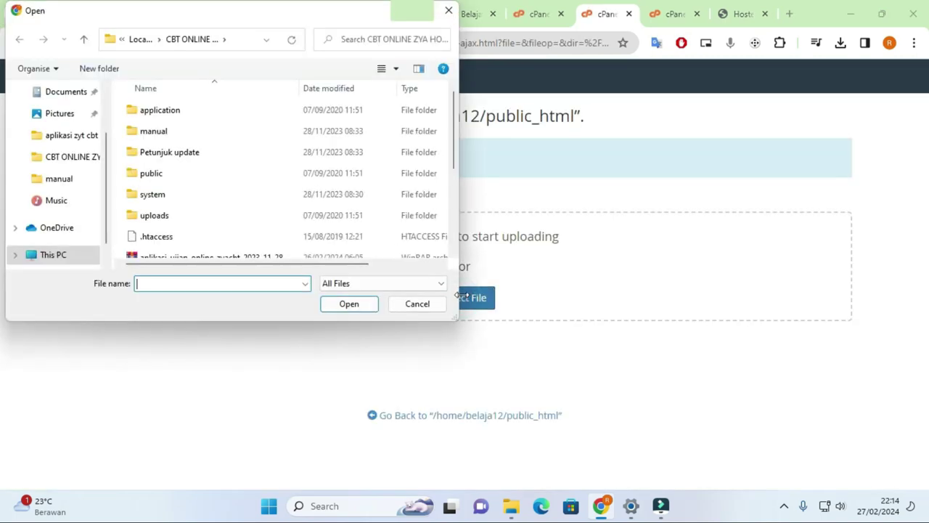
left_click(452, 213)
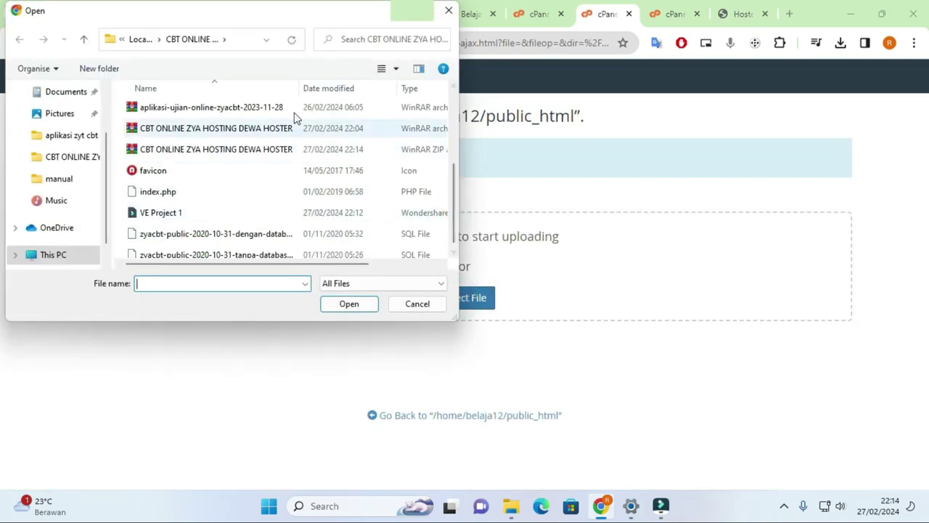
double_click(301, 88)
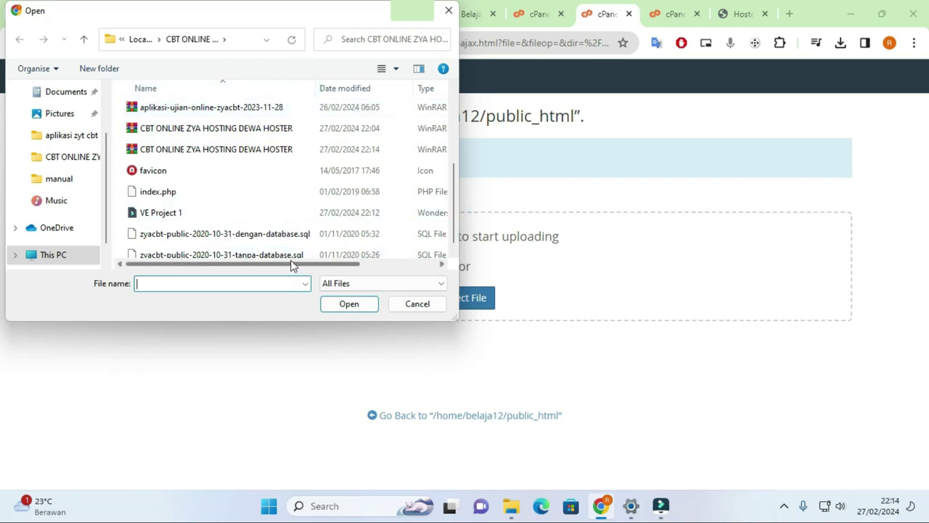
scroll(290, 265, "right", 3)
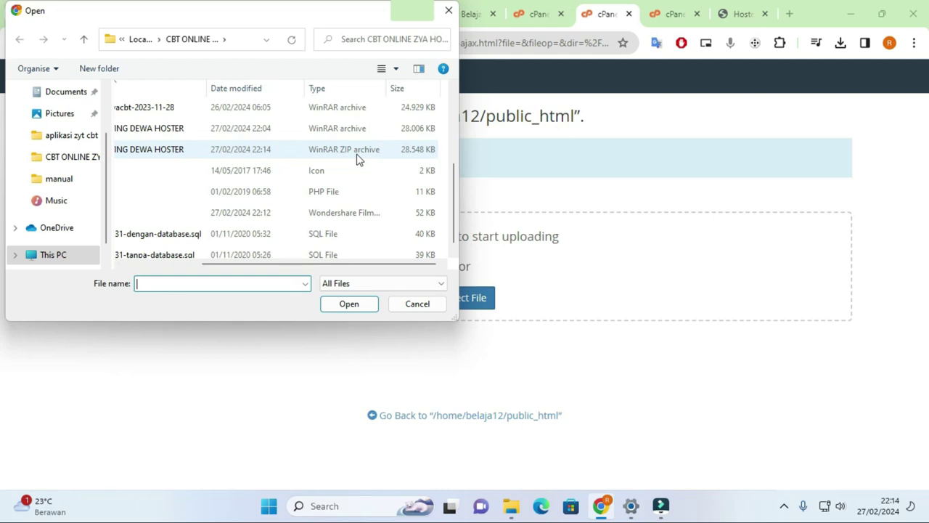
left_click(355, 154)
left_click(367, 304)
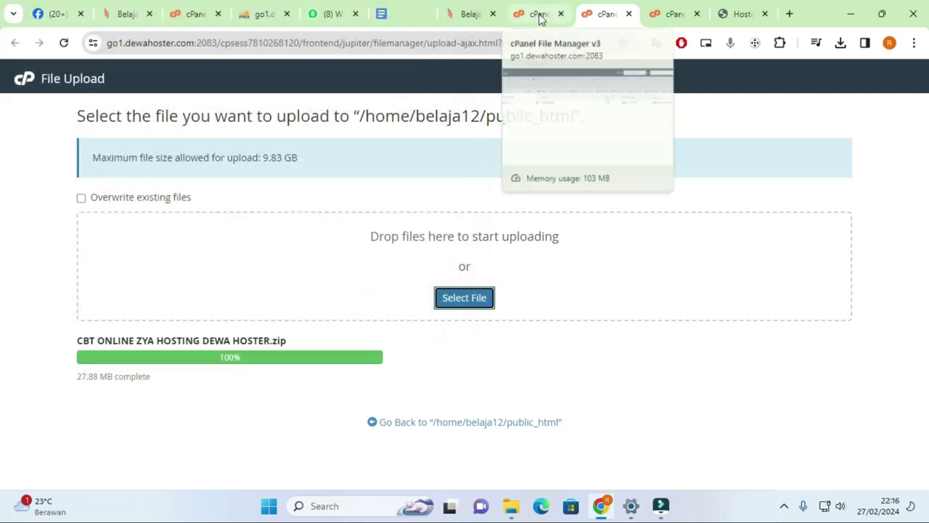
left_click(535, 14)
left_click(63, 42)
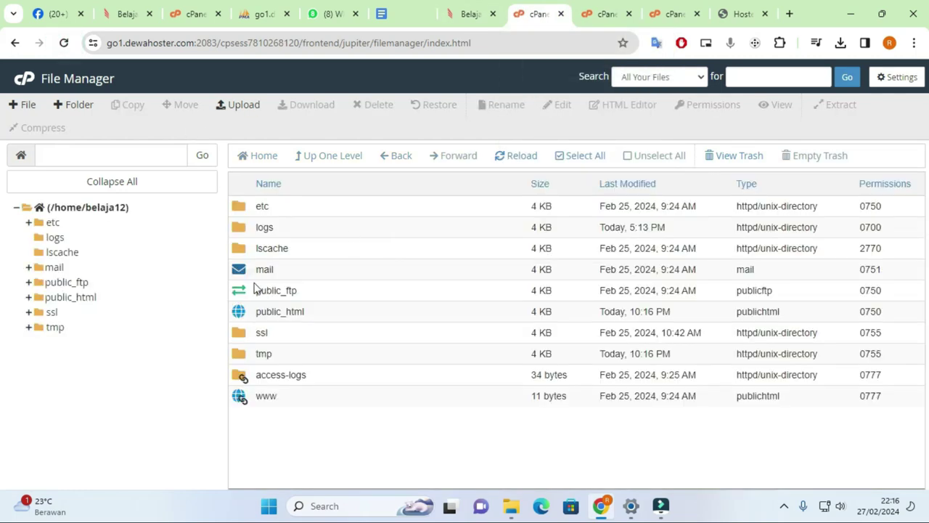
Step: Extract the zip in public_html, adding application, public, system and uploads, then return to Tools home
double_click(241, 312)
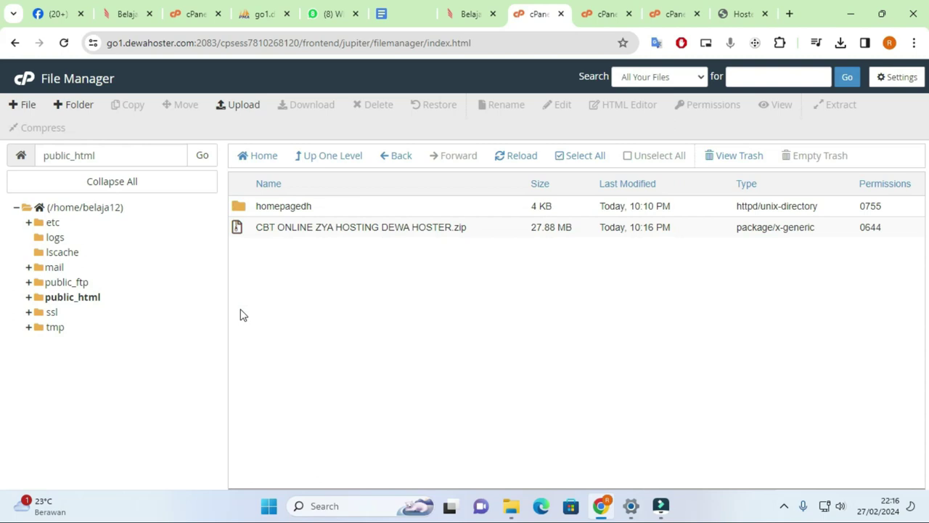
right_click(345, 234)
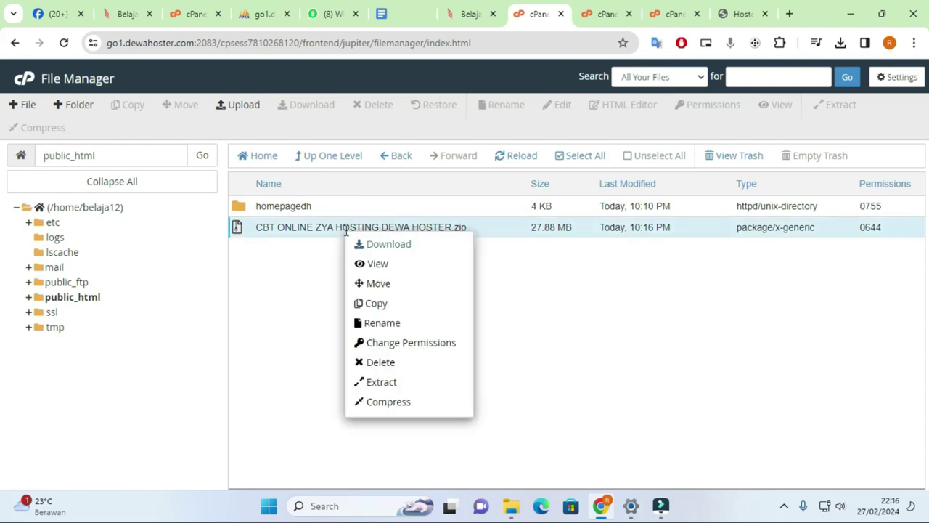
left_click(409, 381)
left_click(553, 344)
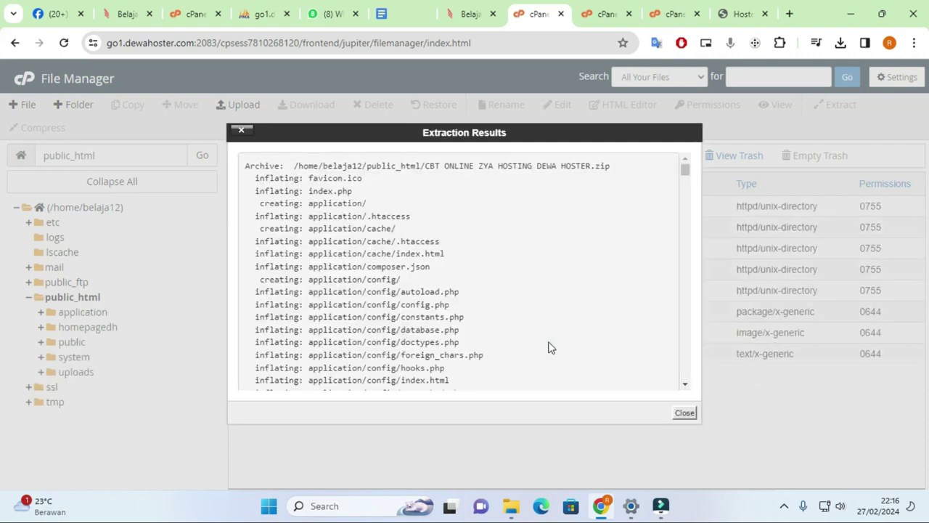
left_click(685, 413)
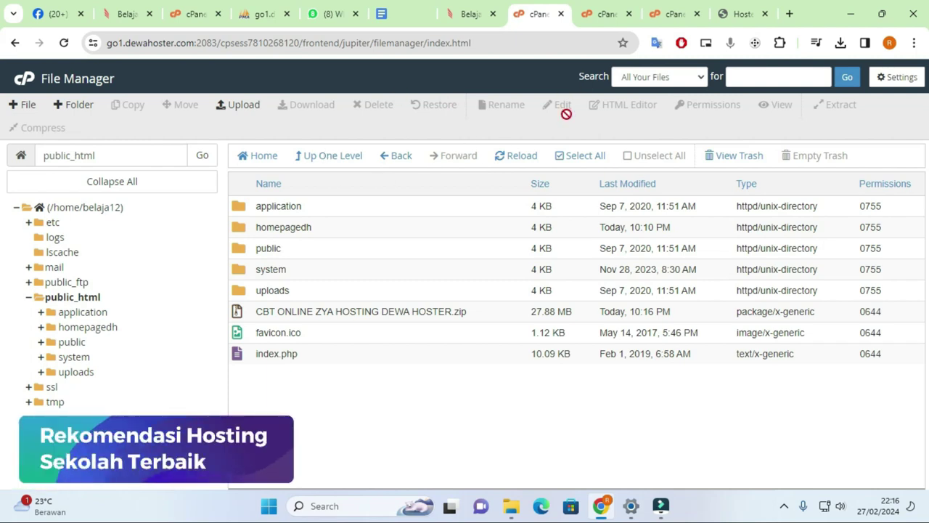
left_click(601, 11)
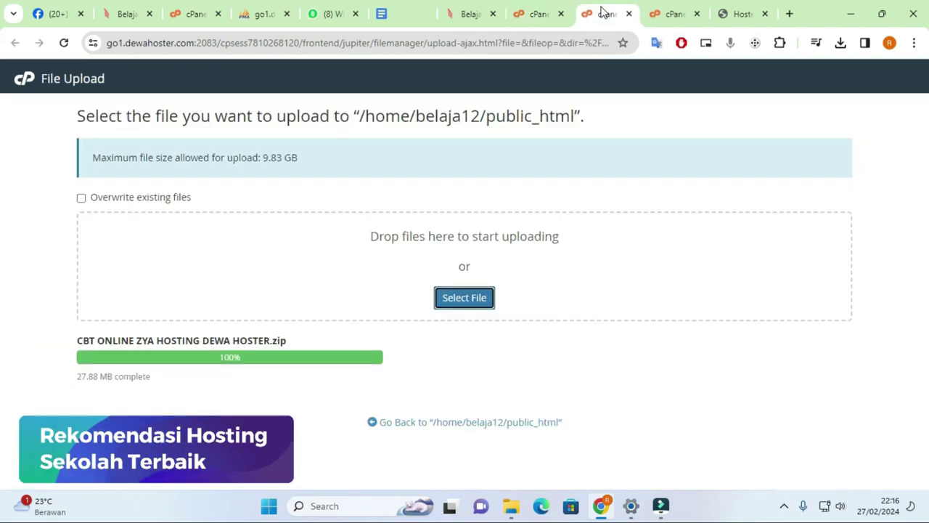
left_click(24, 85)
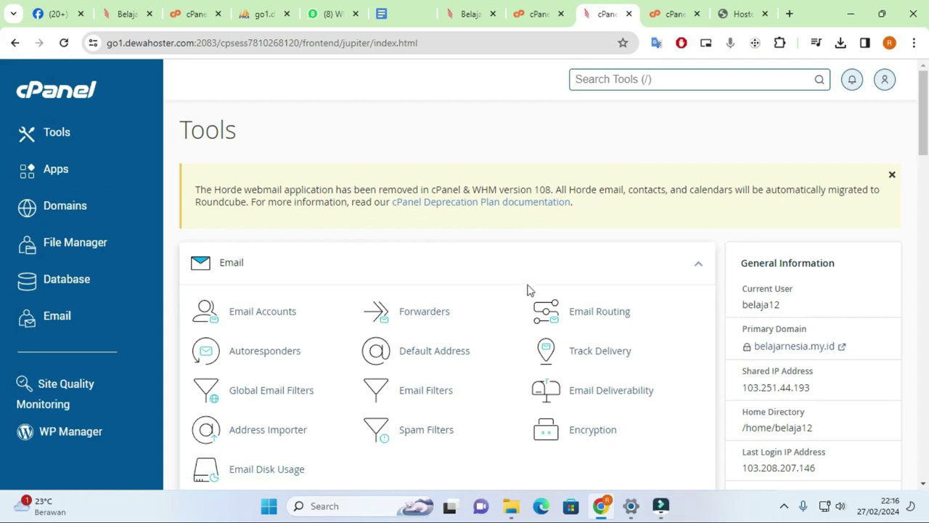
Step: Create the MySQL database cbt_dewahoster, named belaja12_cbt_dewahoster, and go back to MySQL Databases
scroll(529, 291, "down", 4)
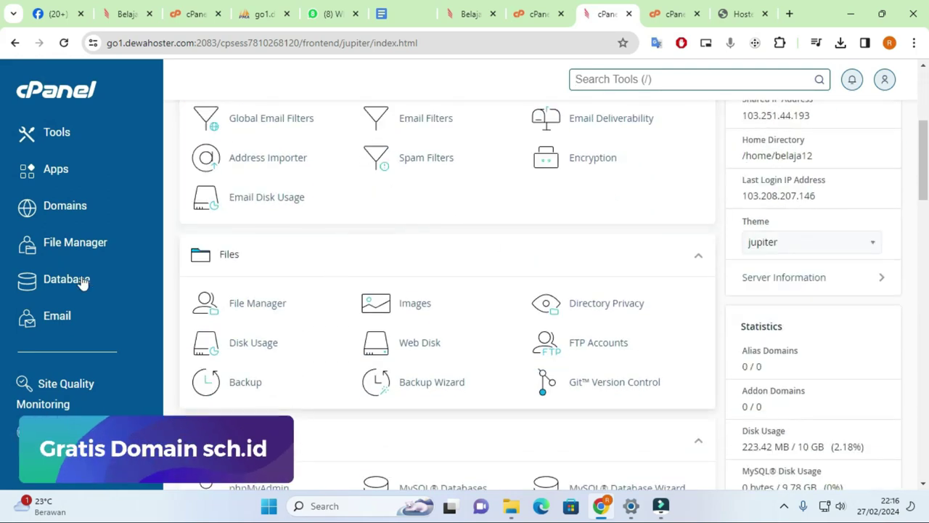
left_click(64, 280)
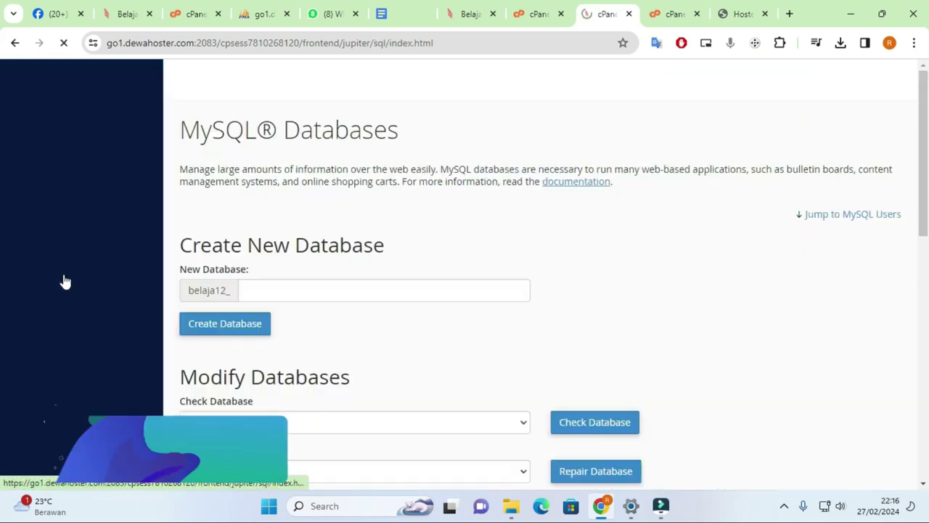
left_click(319, 291)
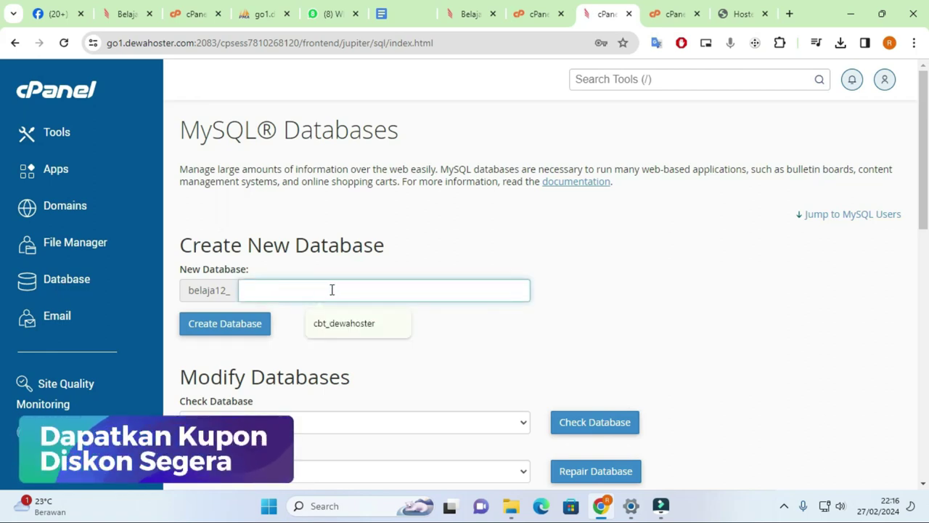
left_click(340, 324)
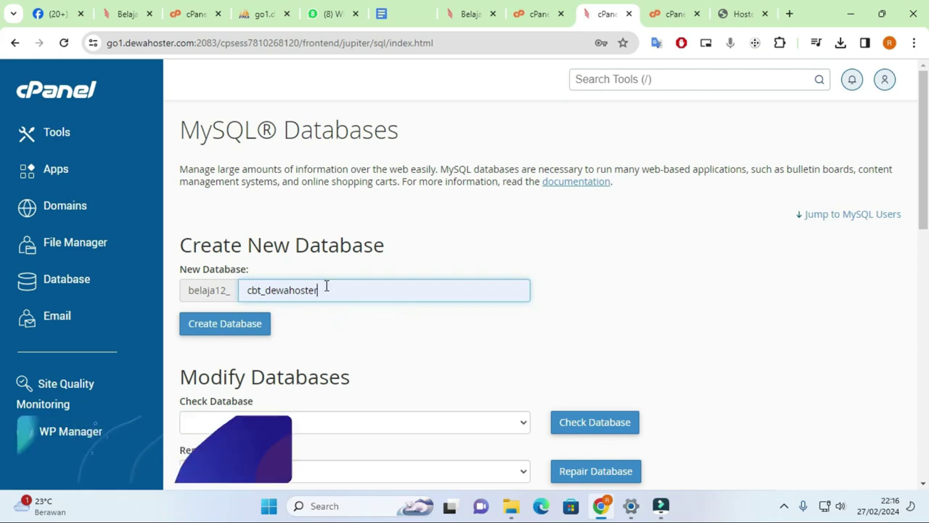
left_click(248, 331)
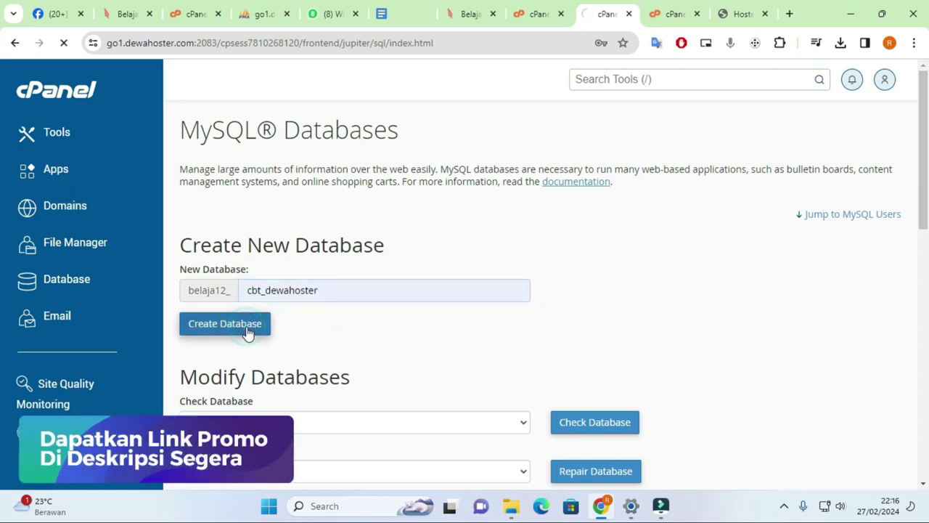
left_click(556, 226)
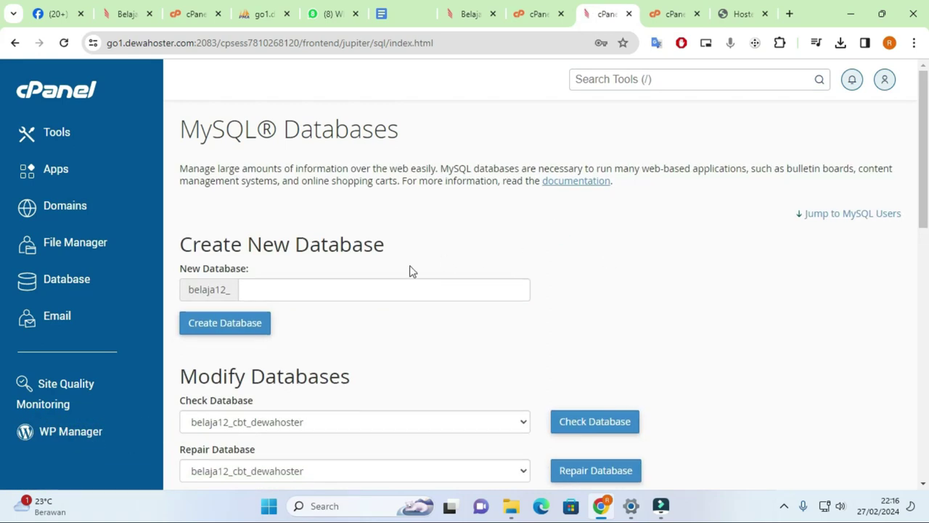
scroll(411, 272, "down", 5)
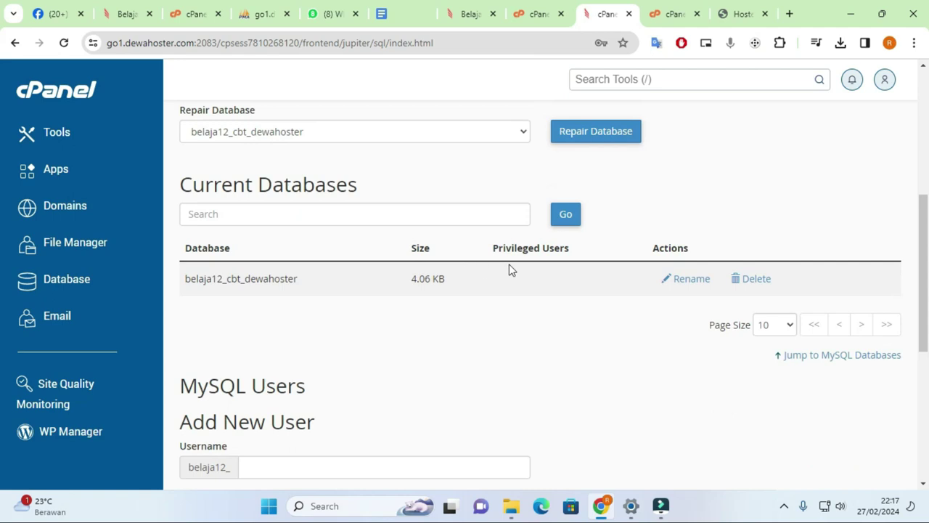
Step: Enter dewahoster as the new MySQL username under Add New User
scroll(509, 269, "down", 3)
left_click(323, 261)
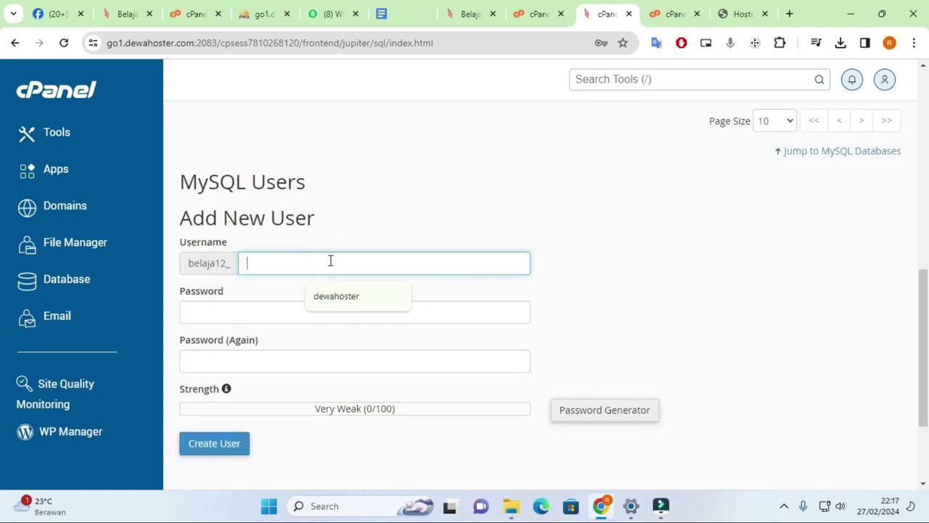
left_click(350, 298)
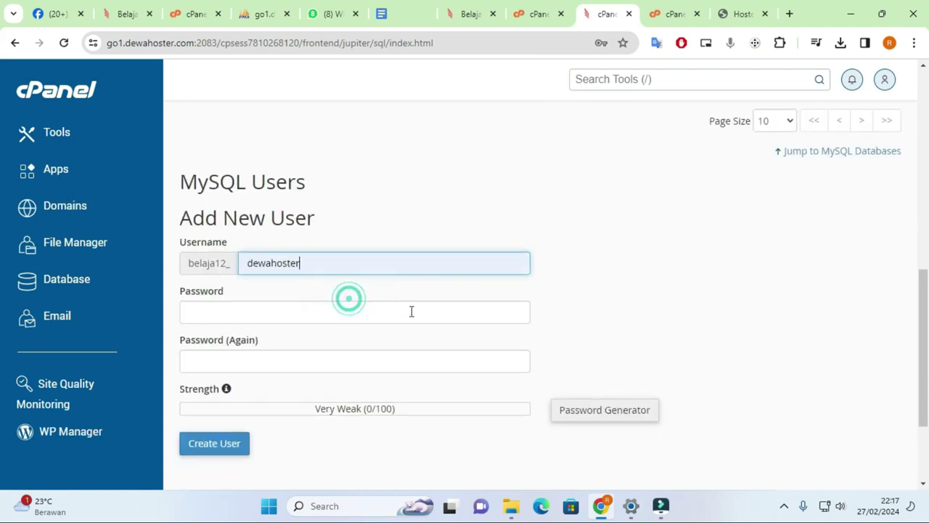
scroll(413, 316, "up", 3)
scroll(420, 313, "up", 3)
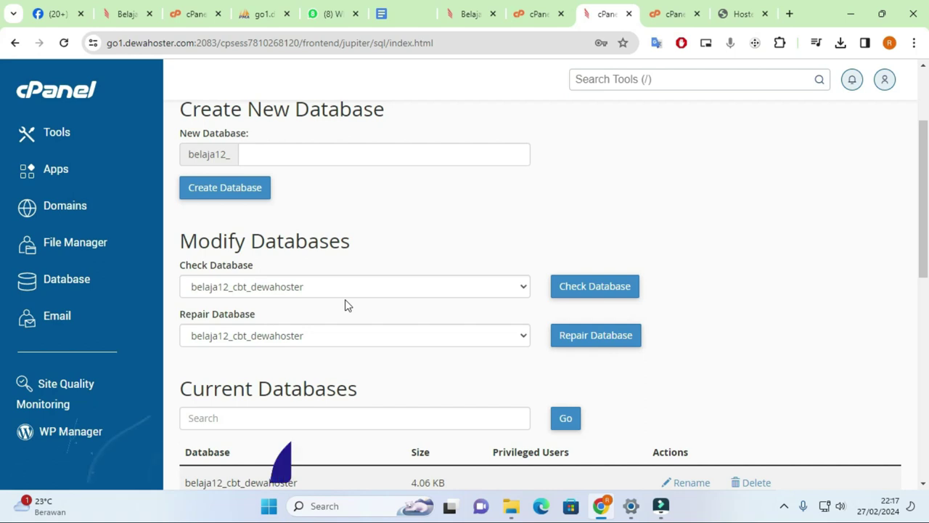
scroll(347, 302, "down", 4)
scroll(384, 316, "down", 2)
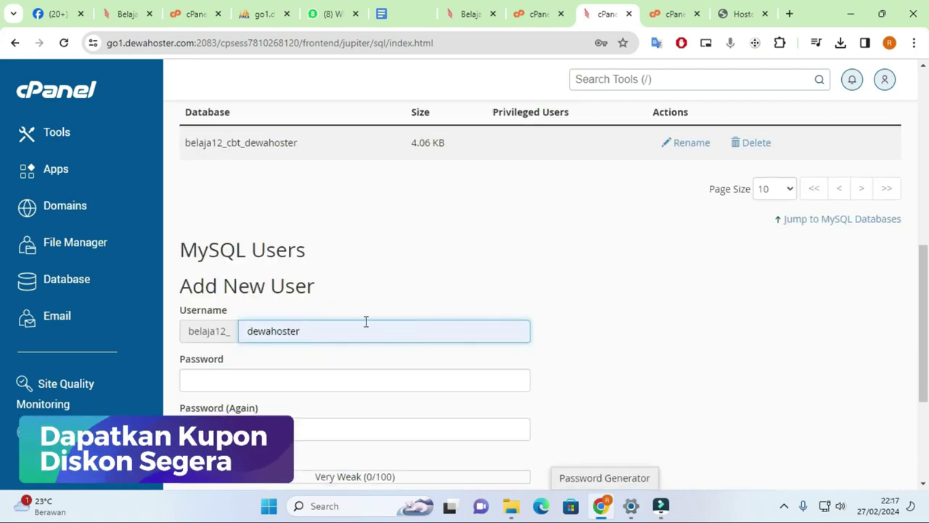
Step: Set and confirm the user's password, create belaja12_dewahoster, and return to MySQL Databases
left_click(249, 248)
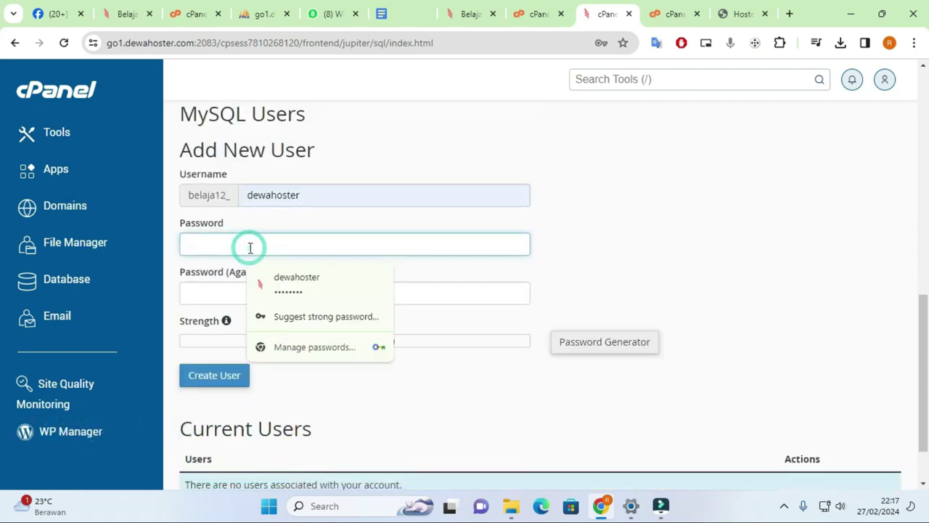
left_click(296, 289)
left_click(312, 288)
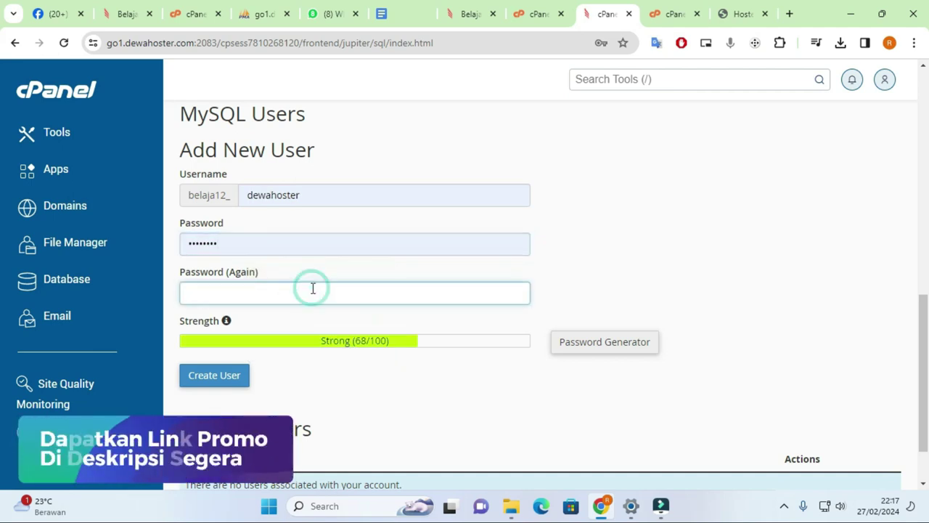
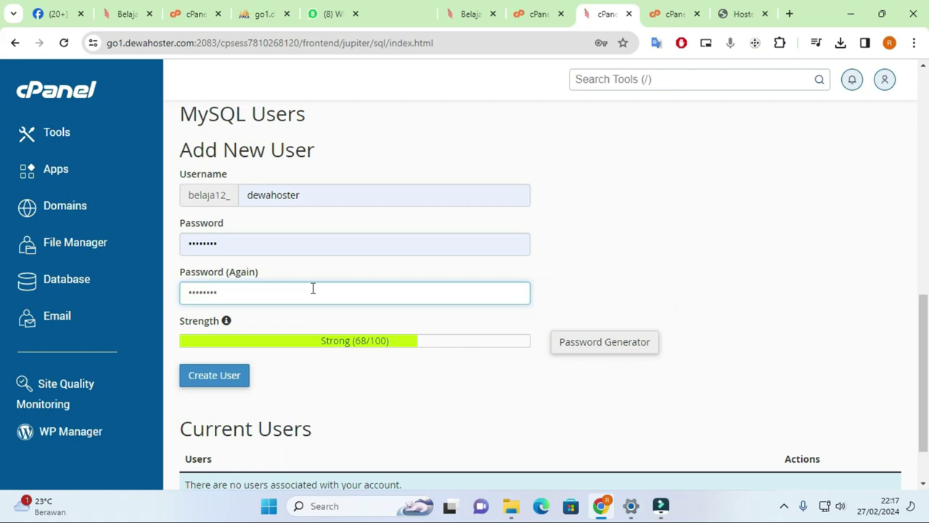
left_click(236, 379)
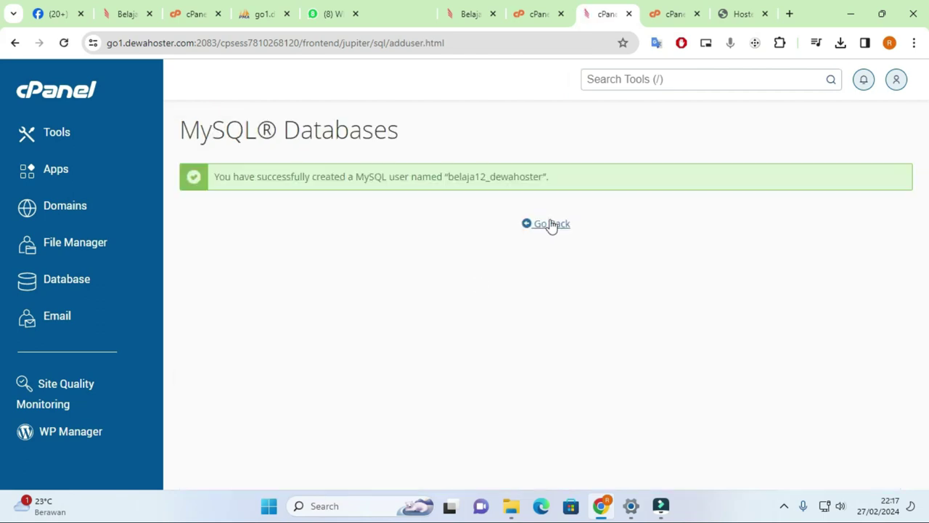
left_click(551, 223)
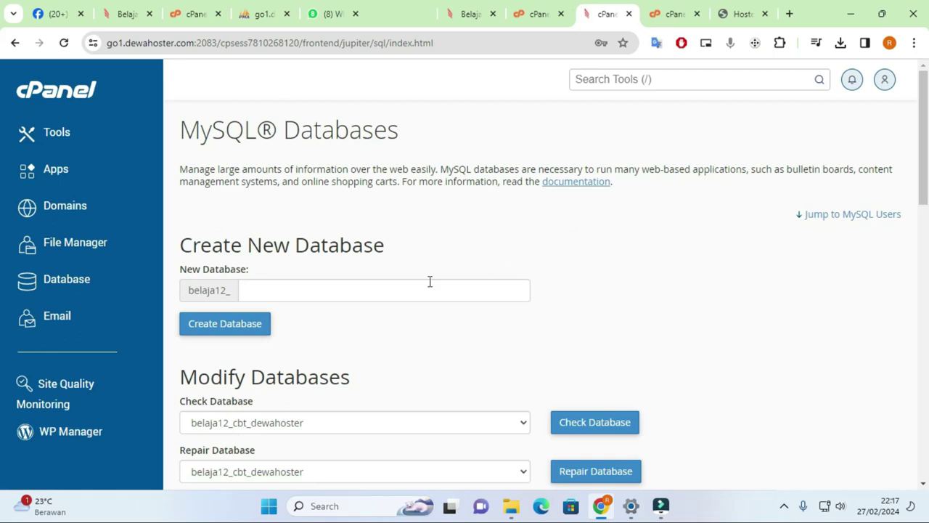
scroll(421, 284, "down", 5)
scroll(501, 296, "down", 7)
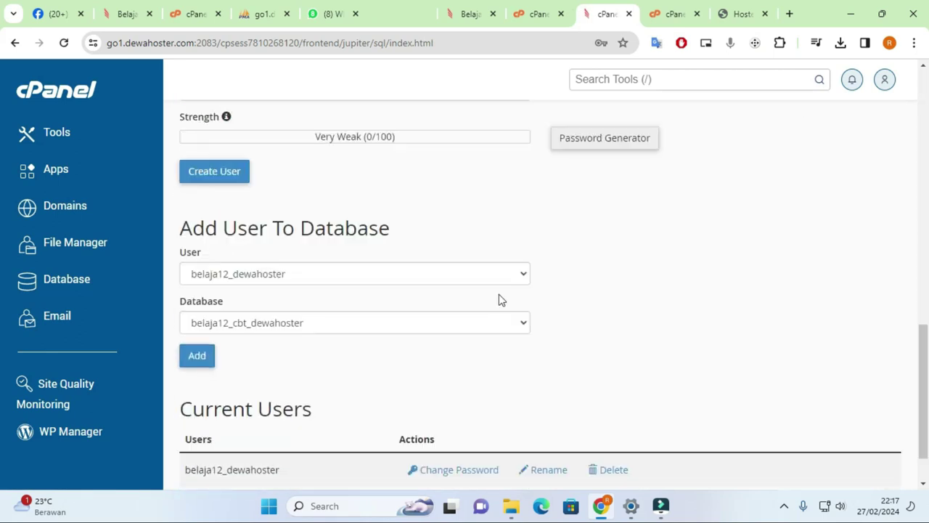
scroll(396, 280, "down", 1)
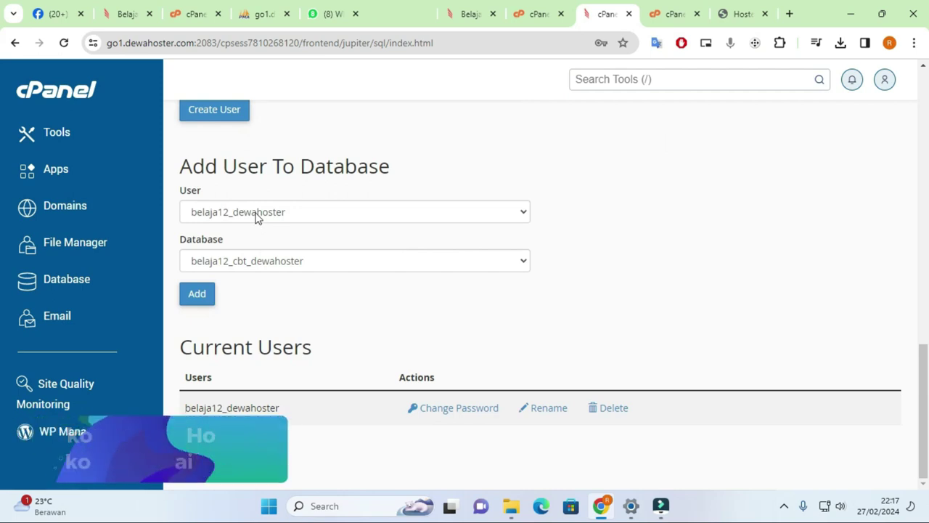
Step: Grant belaja12_dewahoster ALL PRIVILEGES on belaja12_cbt_dewahoster and save the changes
left_click(208, 297)
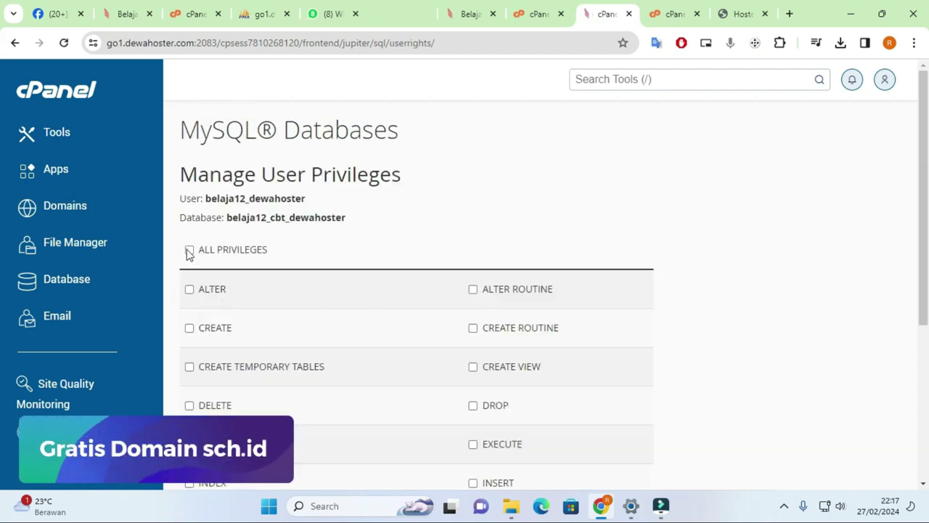
left_click(189, 252)
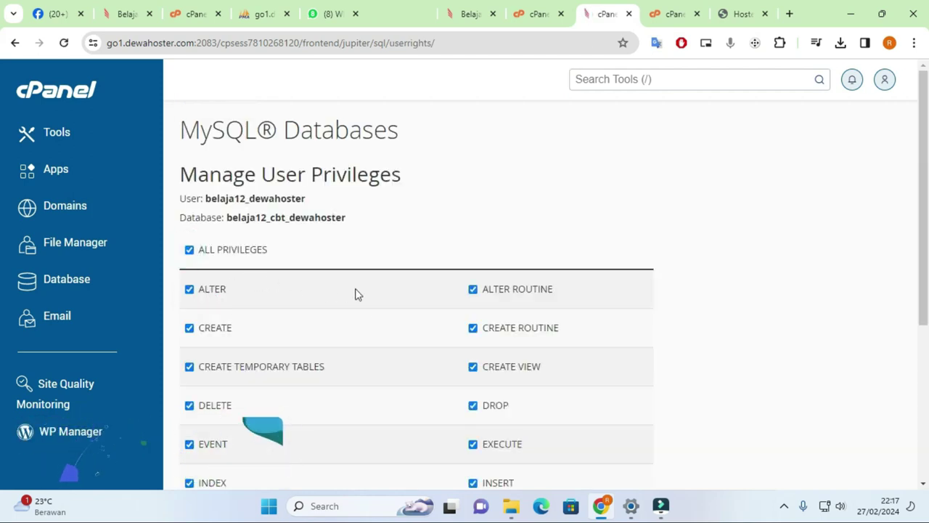
scroll(355, 294, "down", 3)
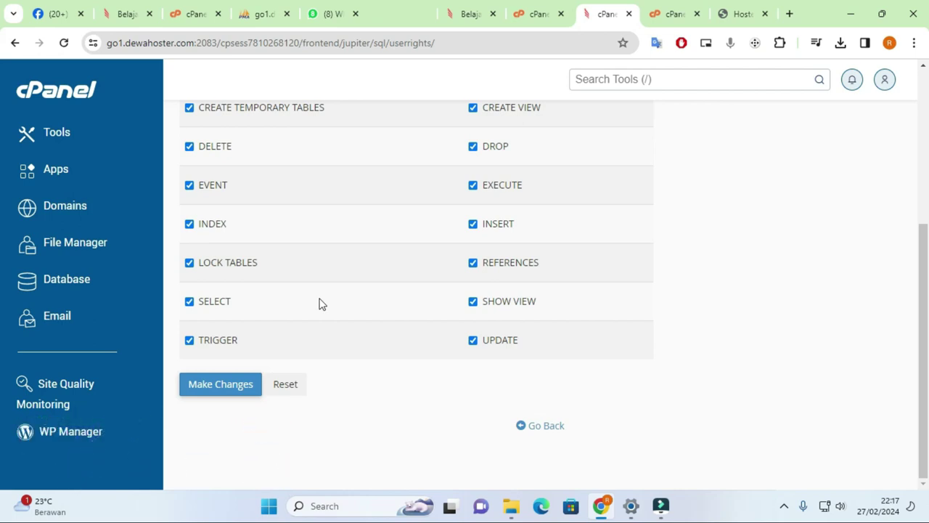
scroll(322, 304, "up", 2)
scroll(299, 190, "down", 2)
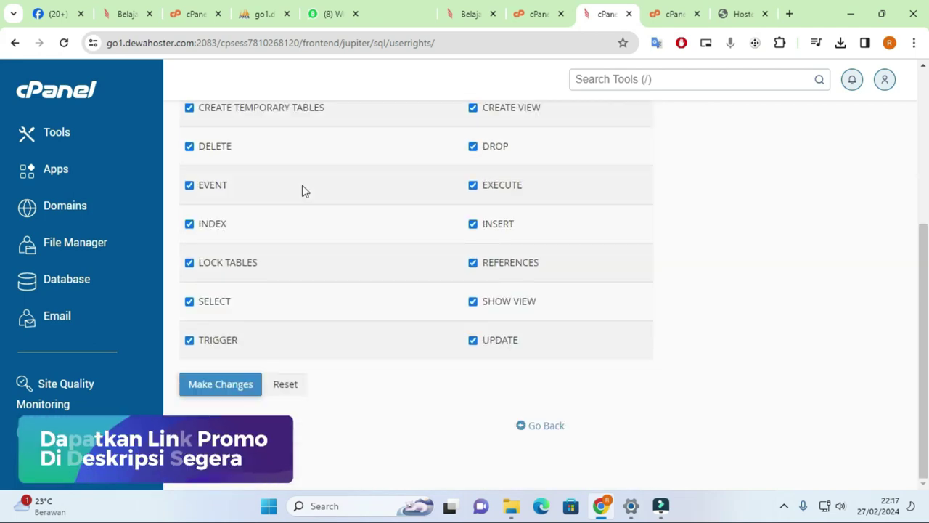
scroll(322, 240, "up", 2)
scroll(326, 239, "down", 2)
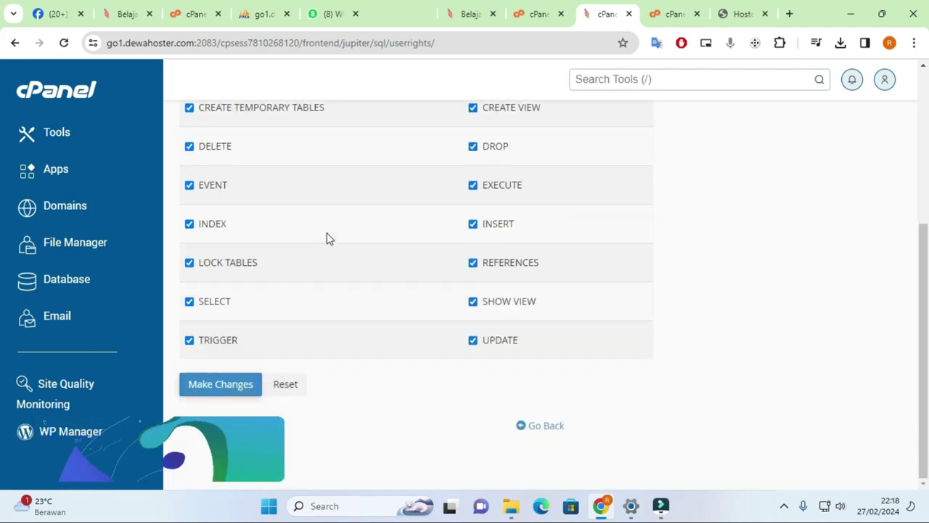
left_click(227, 387)
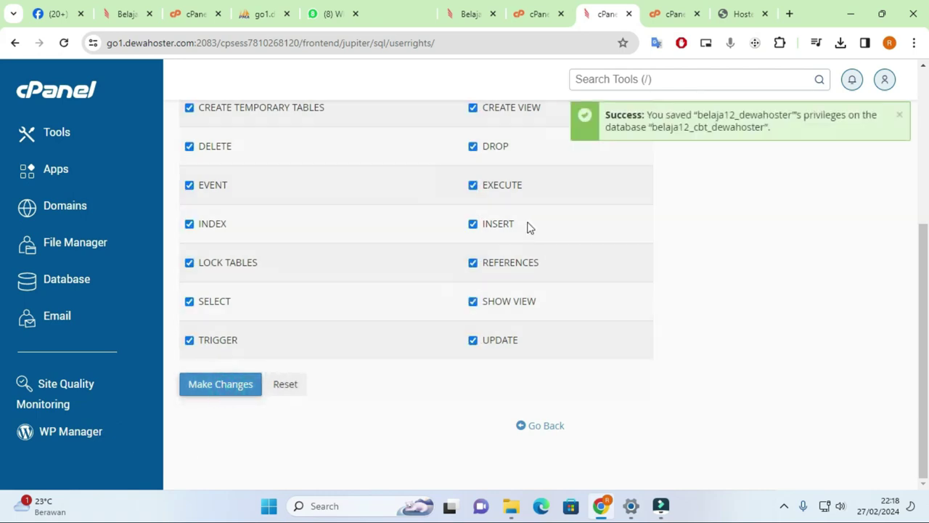
scroll(550, 218, "up", 3)
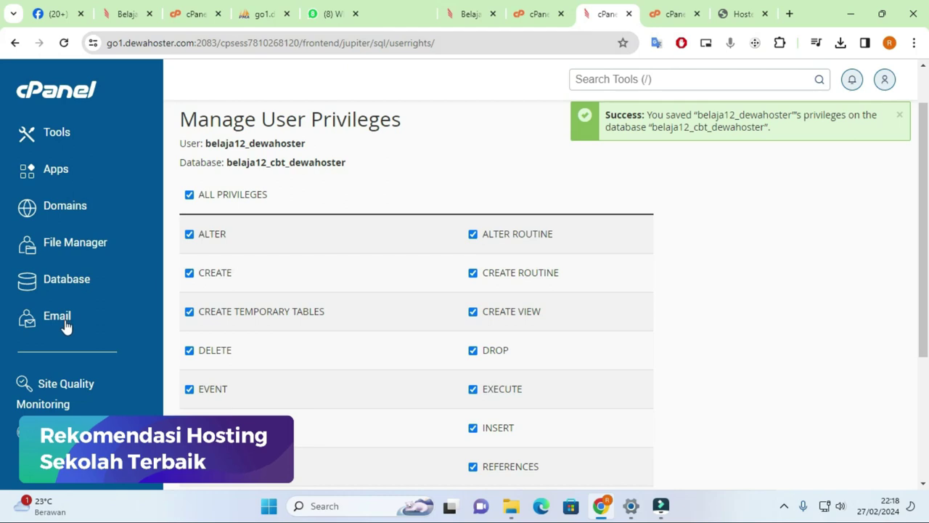
left_click(71, 283)
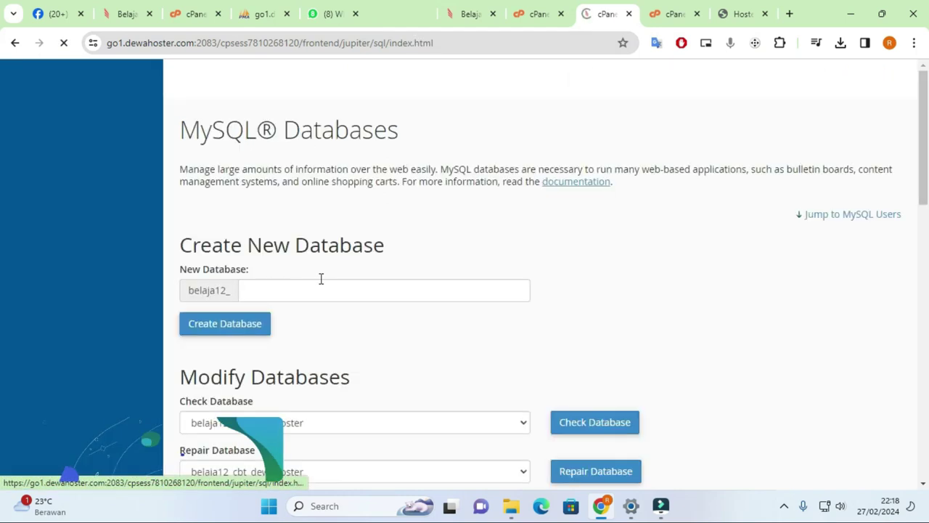
Step: Open phpMyAdmin from cPanel home and go to the Impor page for belaja12_cbt_dewahoster
scroll(366, 274, "down", 2)
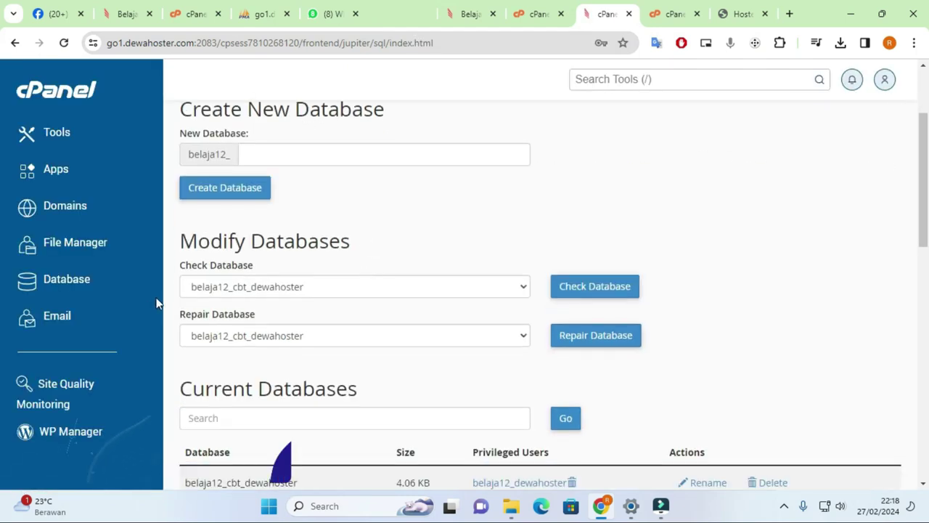
left_click(42, 100)
scroll(365, 255, "down", 10)
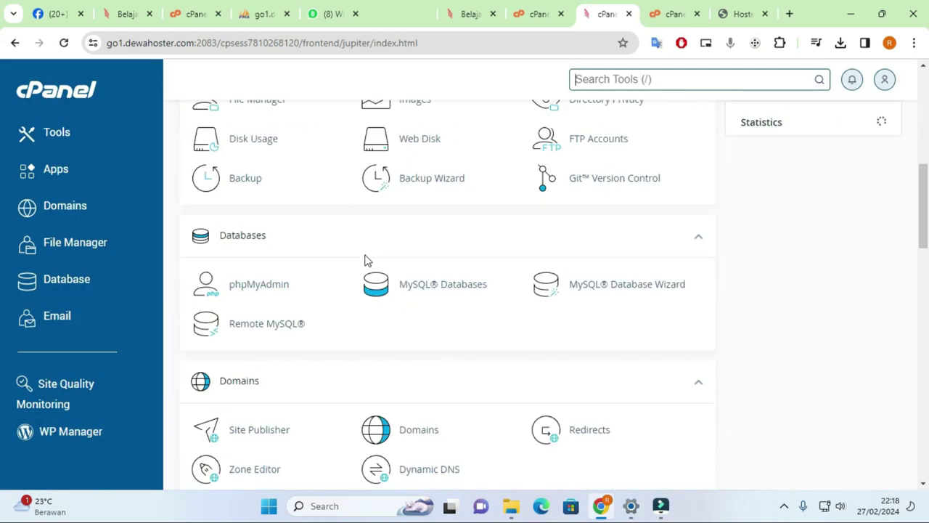
scroll(365, 254, "up", 3)
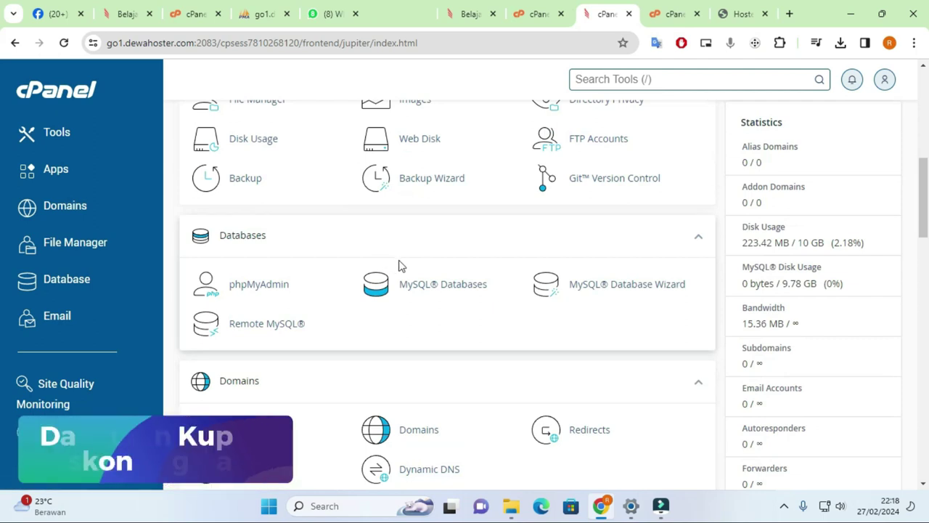
left_click(274, 289)
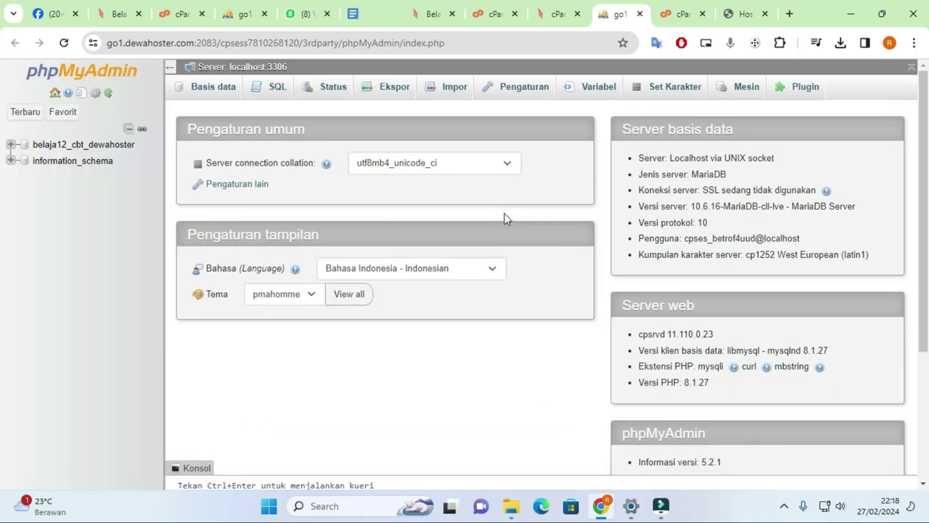
left_click(83, 144)
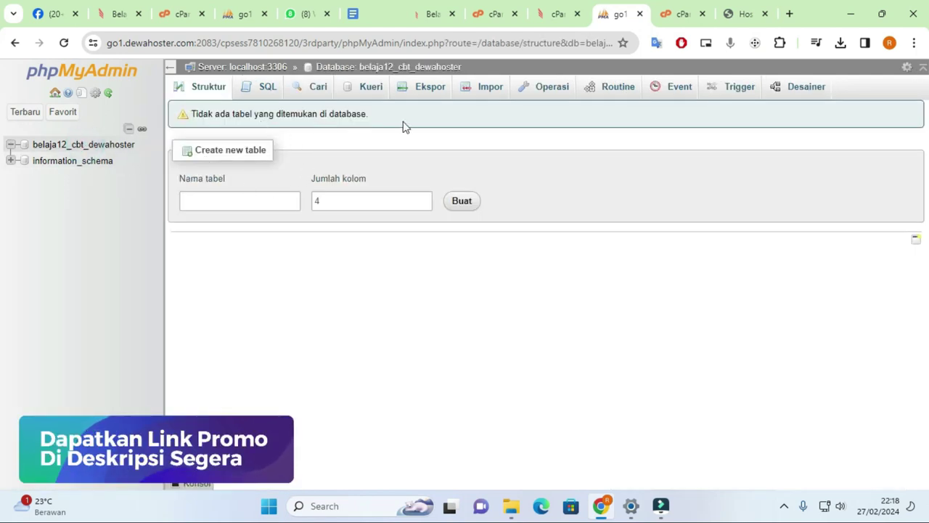
left_click(481, 89)
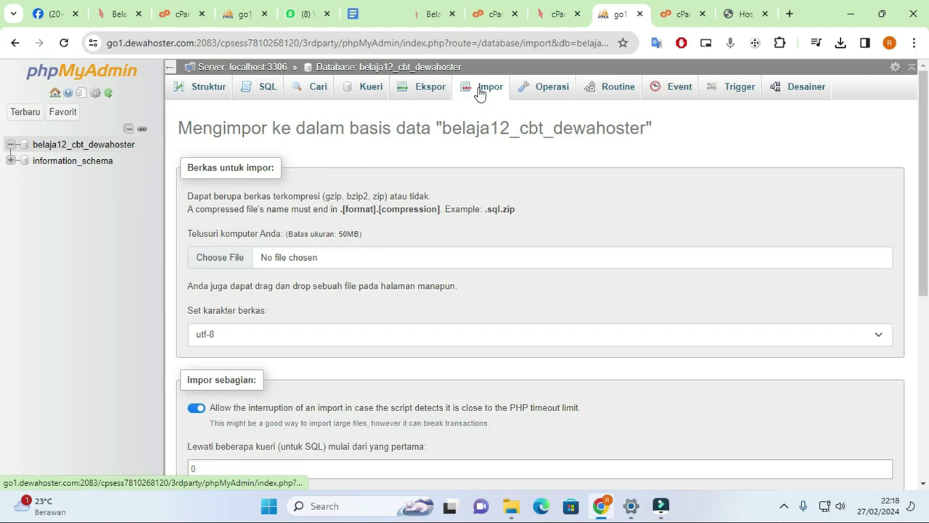
Step: Choose zyacbt-public-2020-10-31-tanpa-database.sql as the file to import
scroll(276, 232, "down", 5)
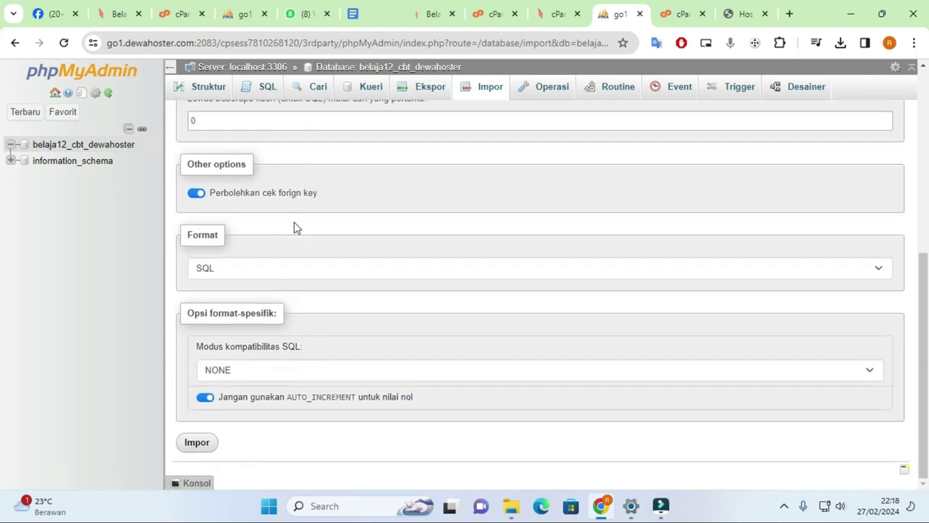
scroll(335, 376, "up", 5)
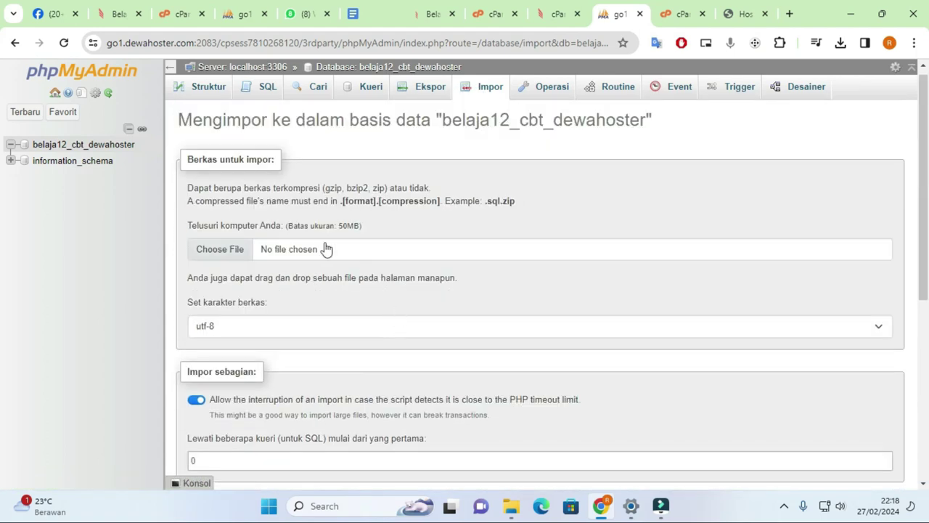
left_click(243, 248)
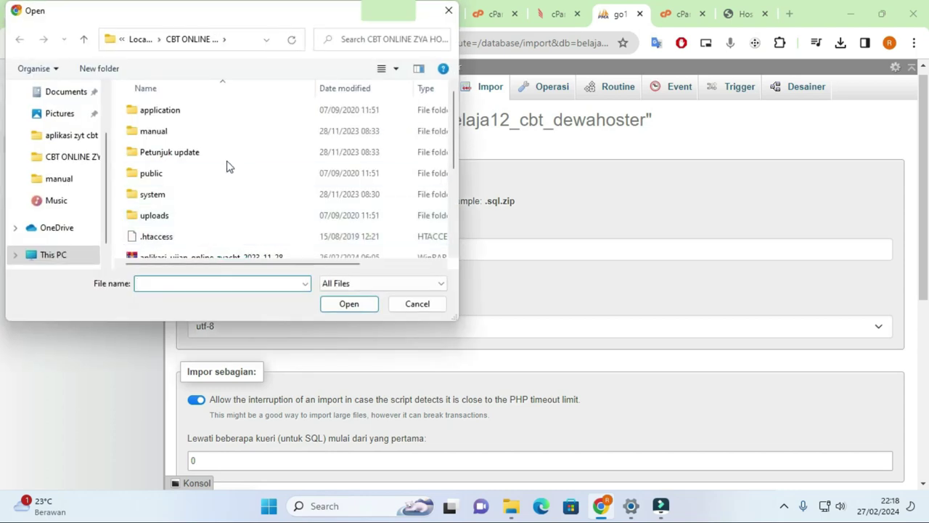
left_click_drag(256, 16, 304, 25)
scroll(262, 133, "down", 2)
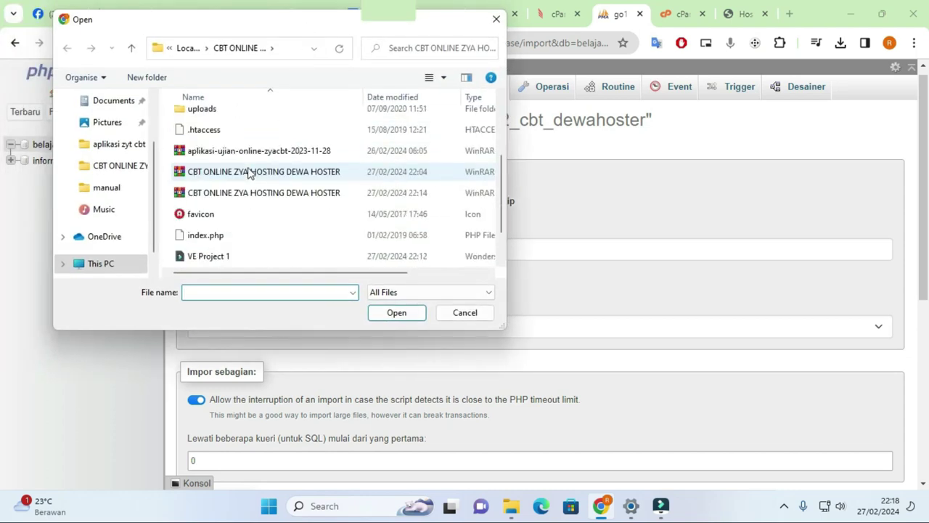
scroll(471, 172, "down", 2)
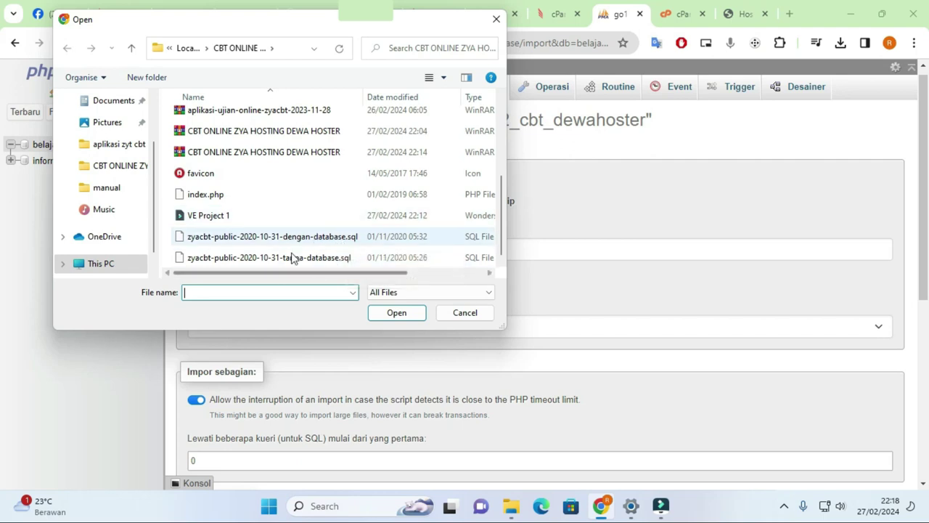
left_click(318, 262)
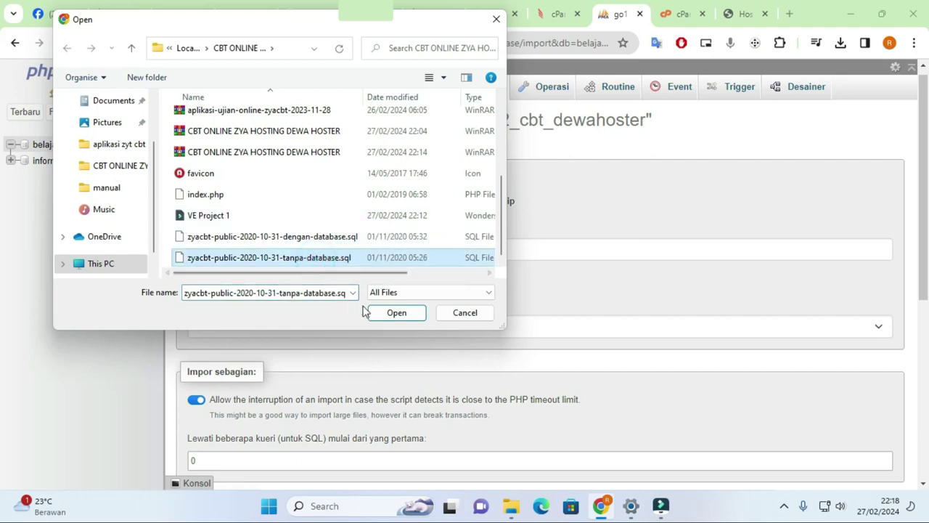
left_click(394, 313)
Step: Run the import and view belaja12_cbt_dewahoster's 20 newly created tables
scroll(390, 311, "down", 5)
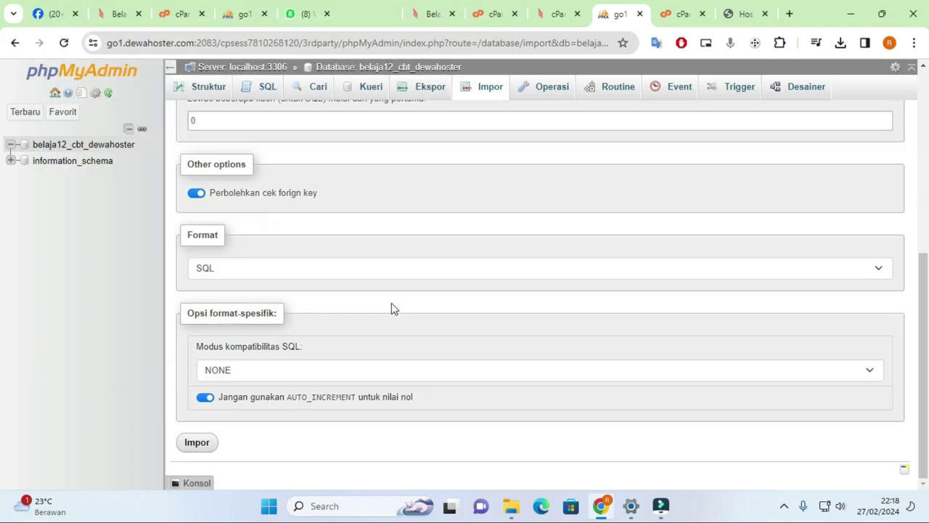
left_click(198, 442)
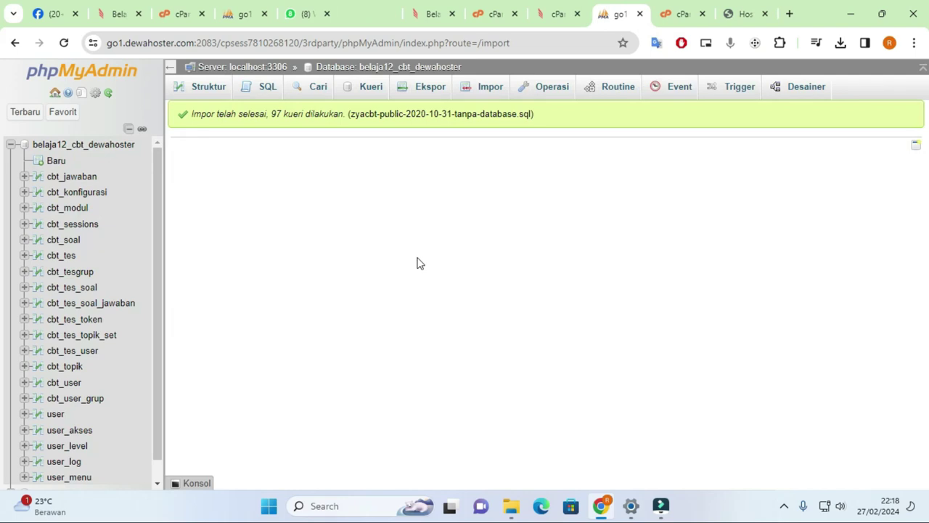
scroll(108, 213, "down", 1)
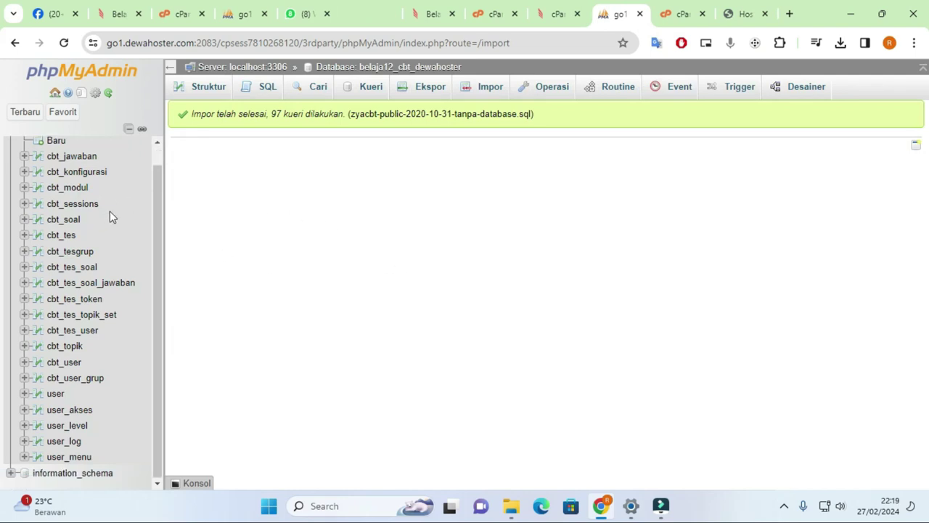
scroll(65, 262, "up", 1)
left_click(113, 145)
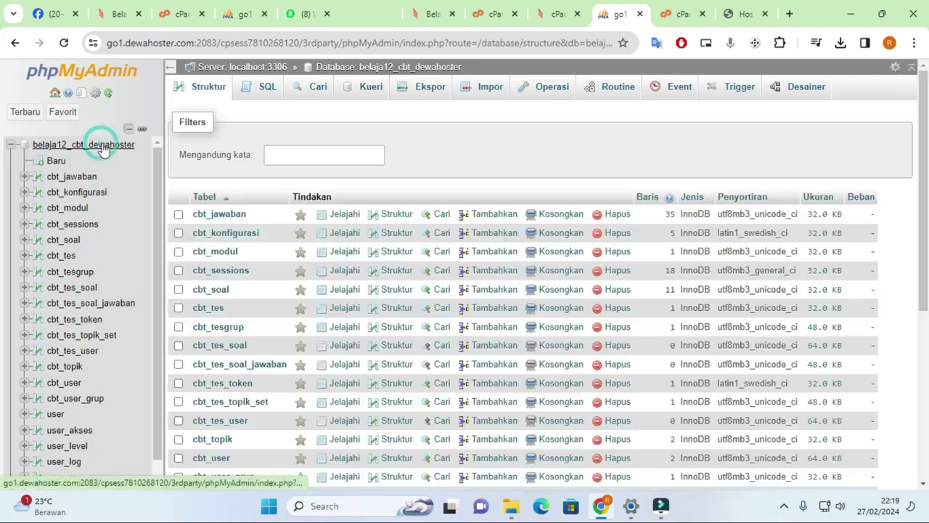
scroll(363, 283, "down", 3)
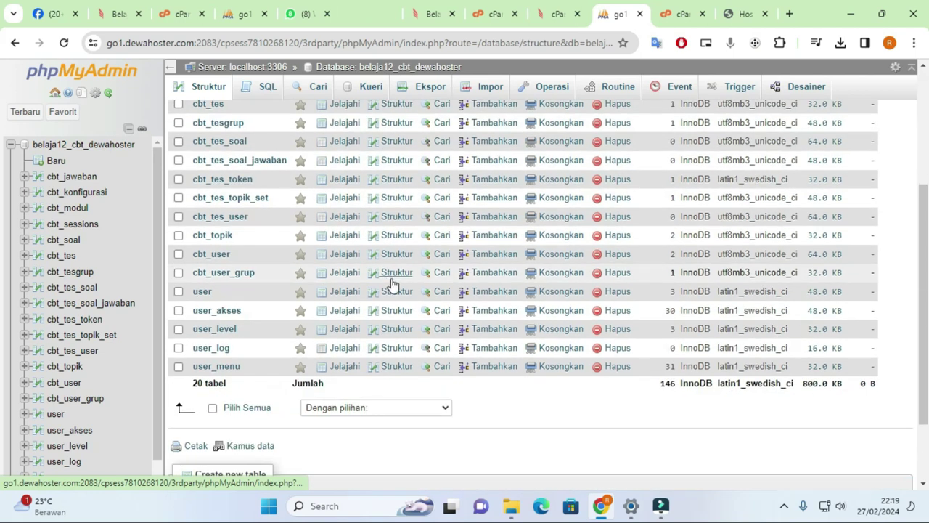
scroll(377, 265, "up", 2)
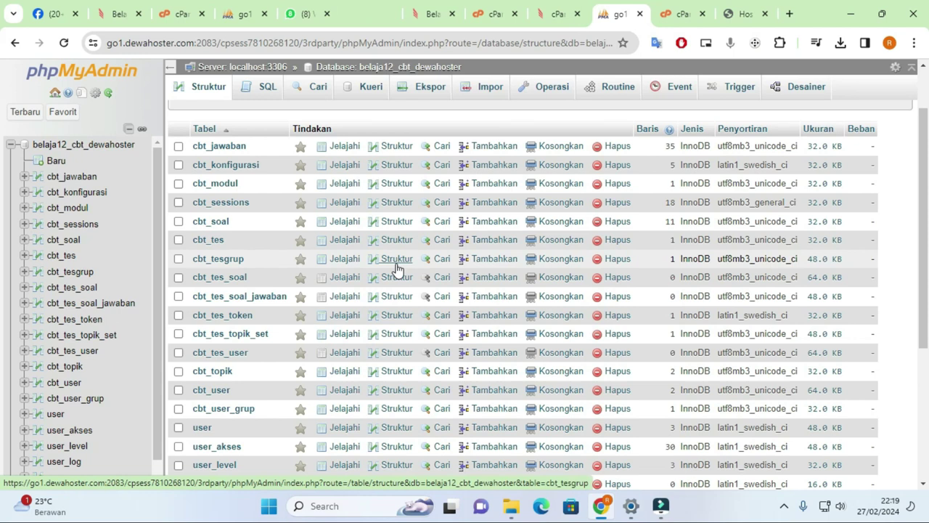
Step: In File Manager, open public_html/application/config/database.php in the code editor; a copy also downloads
left_click(556, 16)
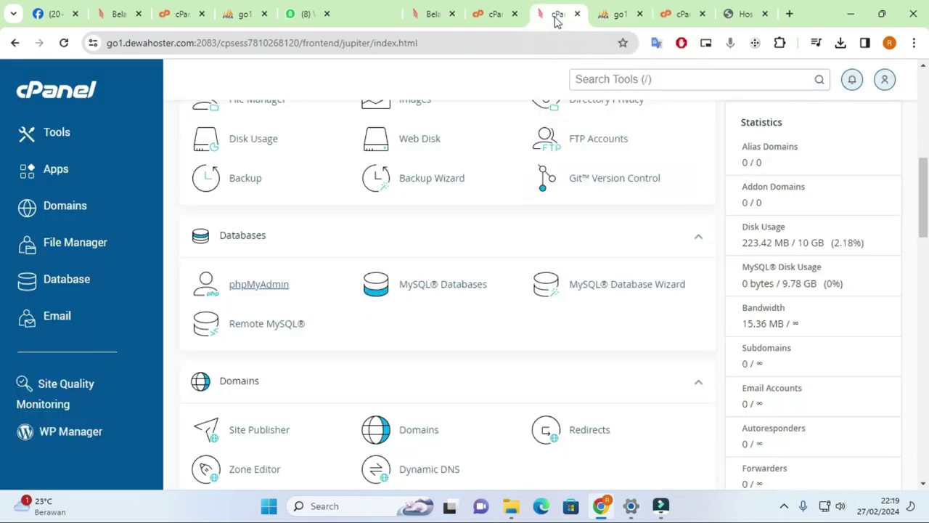
left_click(492, 14)
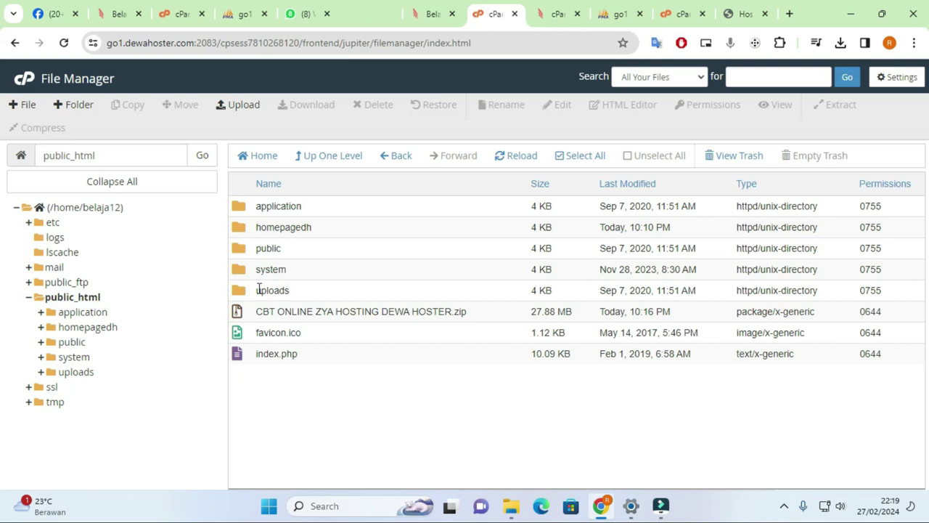
double_click(242, 210)
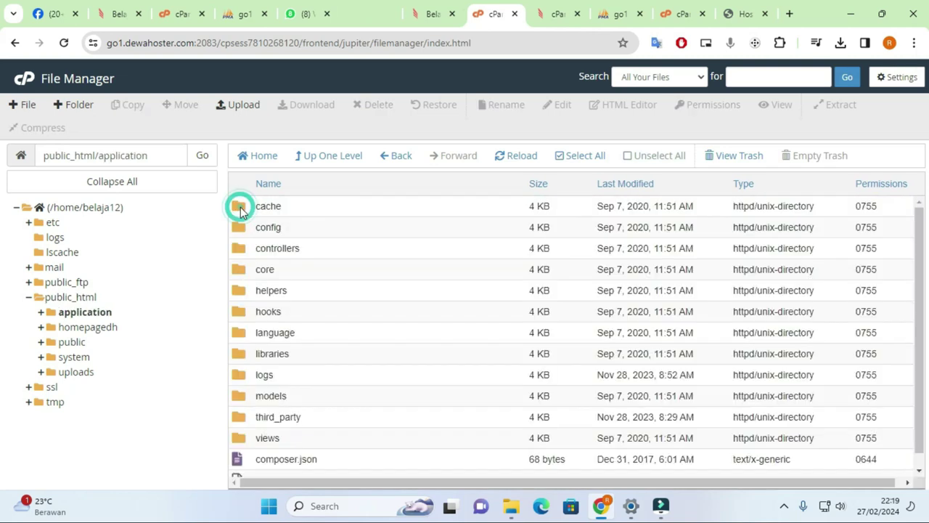
double_click(242, 227)
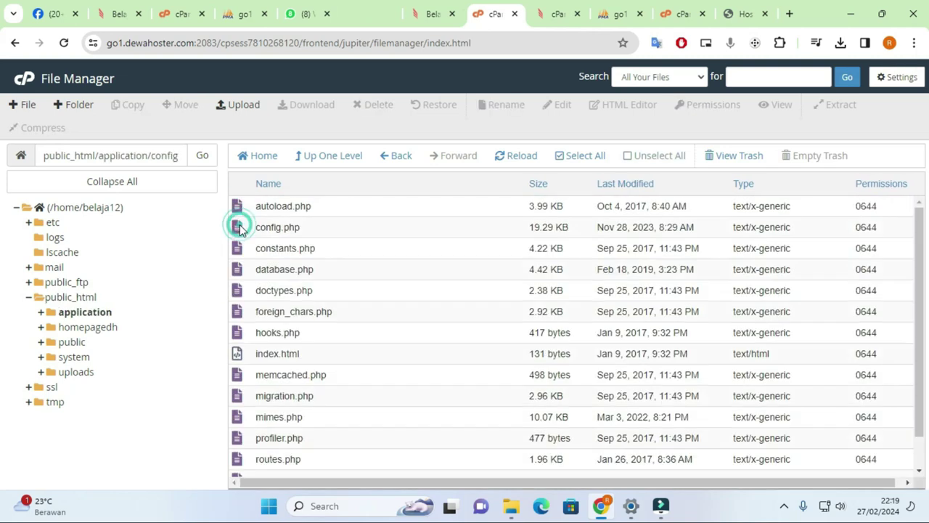
double_click(243, 271)
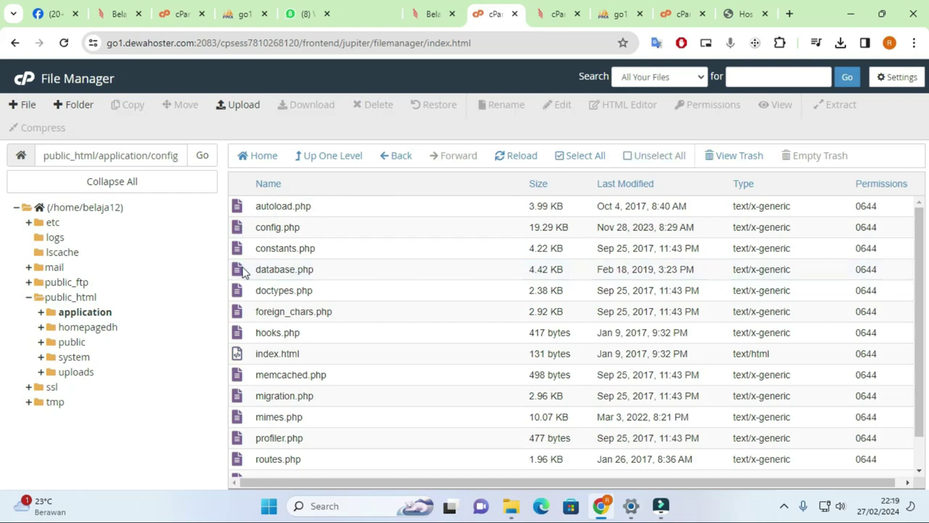
right_click(289, 269)
left_click_drag(317, 301, 315, 317)
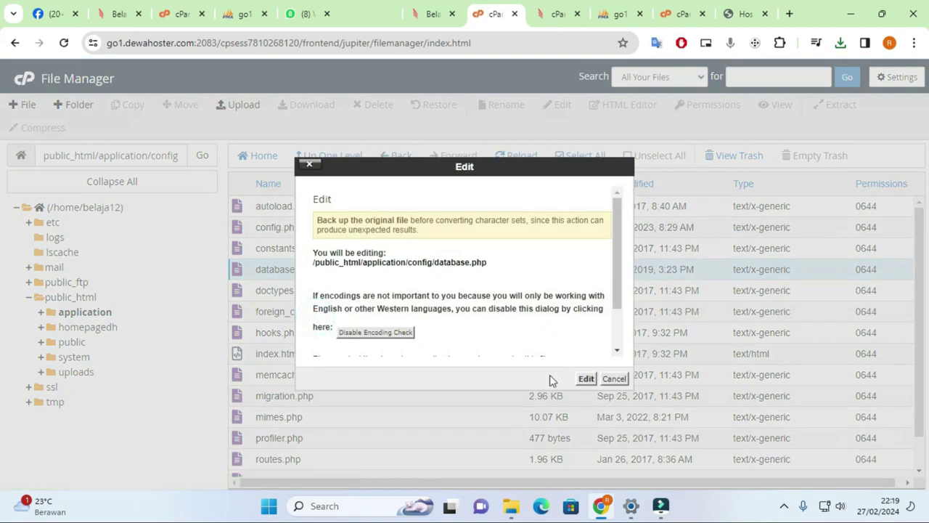
left_click(586, 379)
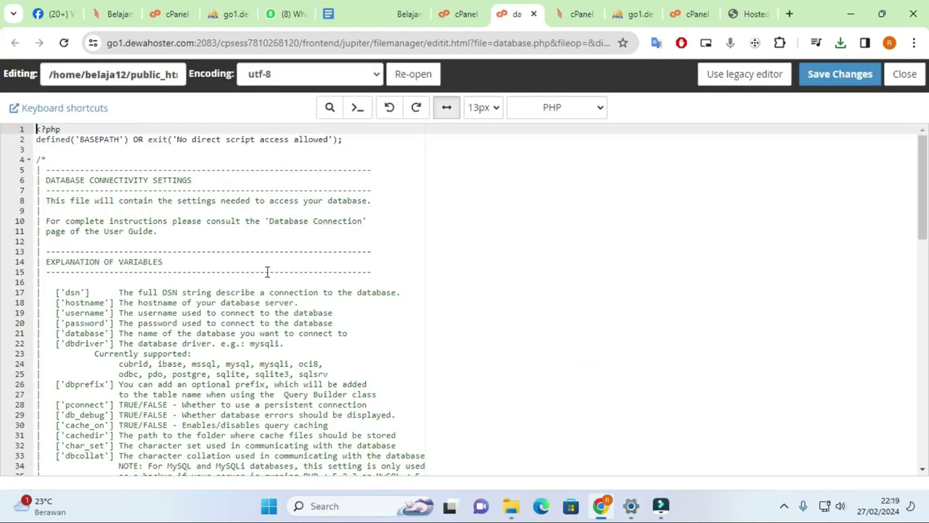
Step: Confirm database.php's default connection still uses localhost and root, then return to the cPanel tools tab
scroll(267, 271, "down", 10)
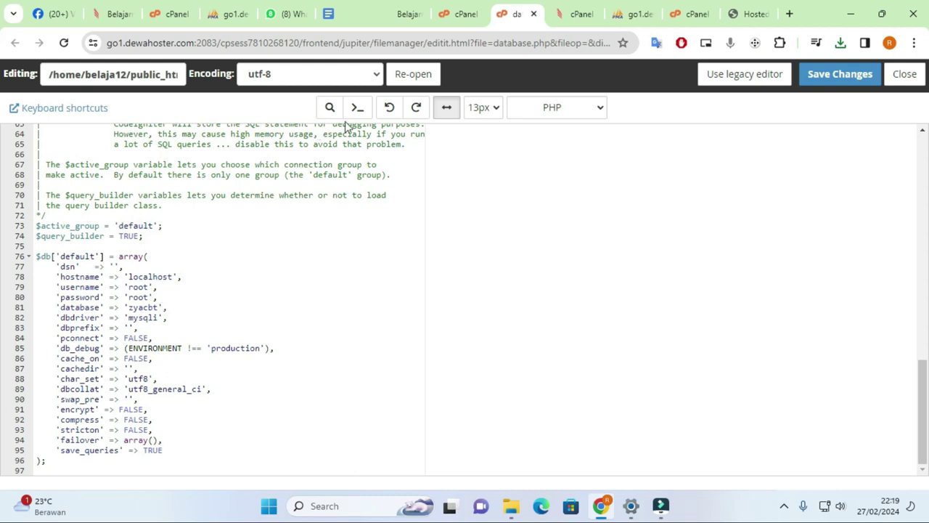
left_click(459, 15)
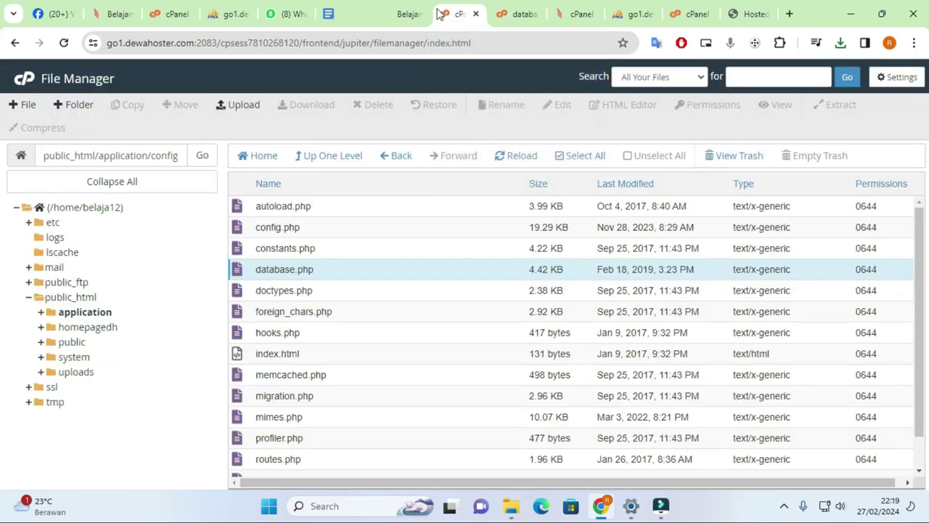
left_click(409, 14)
left_click(524, 13)
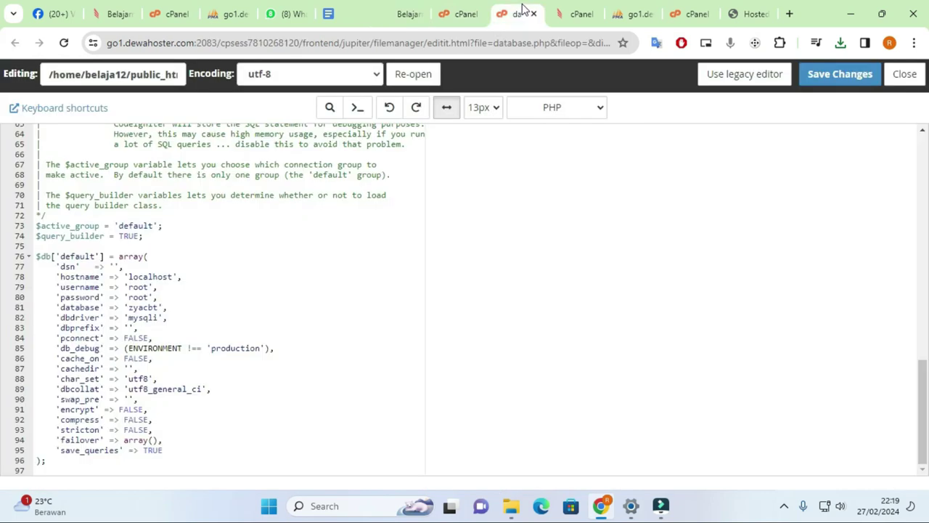
left_click(563, 12)
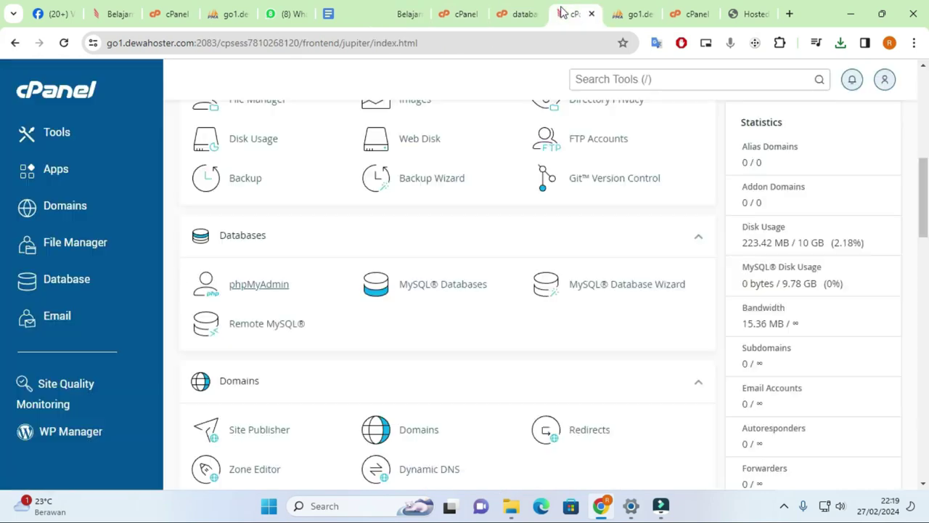
Step: Copy the MySQL user name listed under Current Users on the MySQL Databases page
left_click(69, 282)
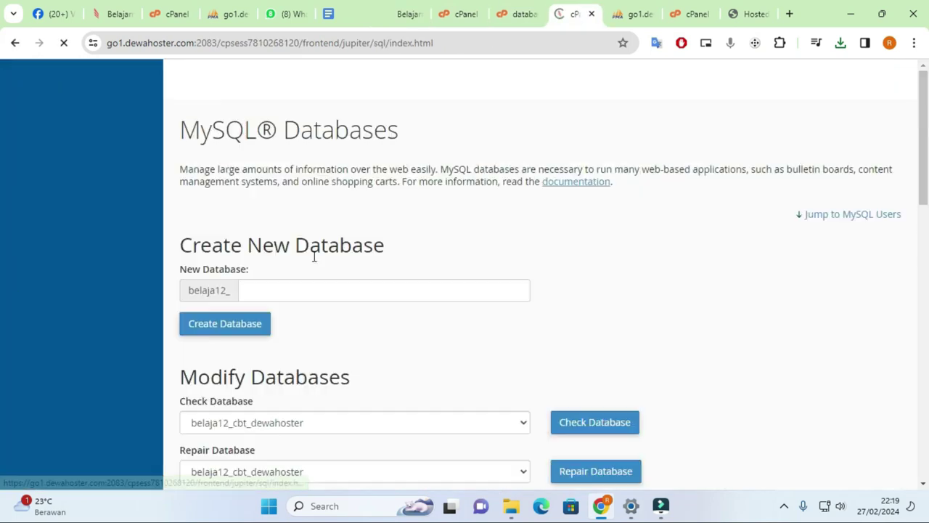
scroll(314, 257, "down", 10)
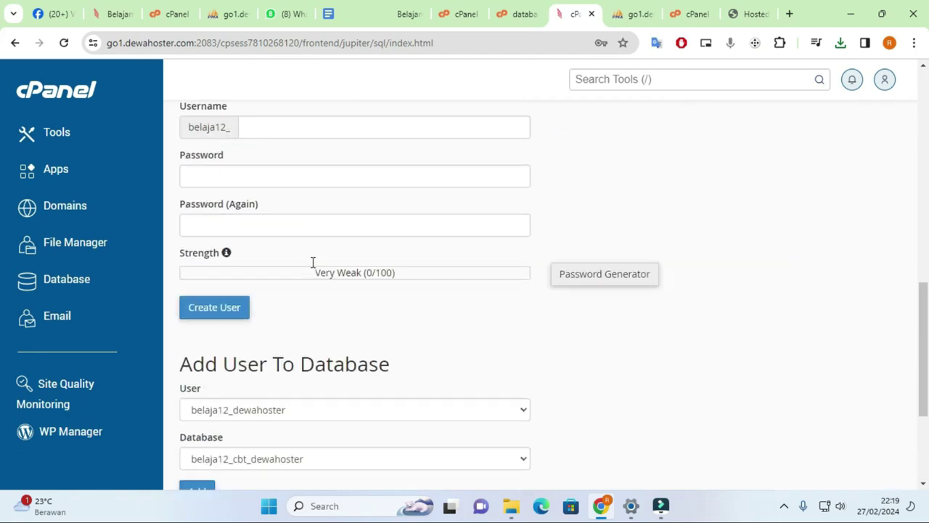
scroll(283, 305, "down", 3)
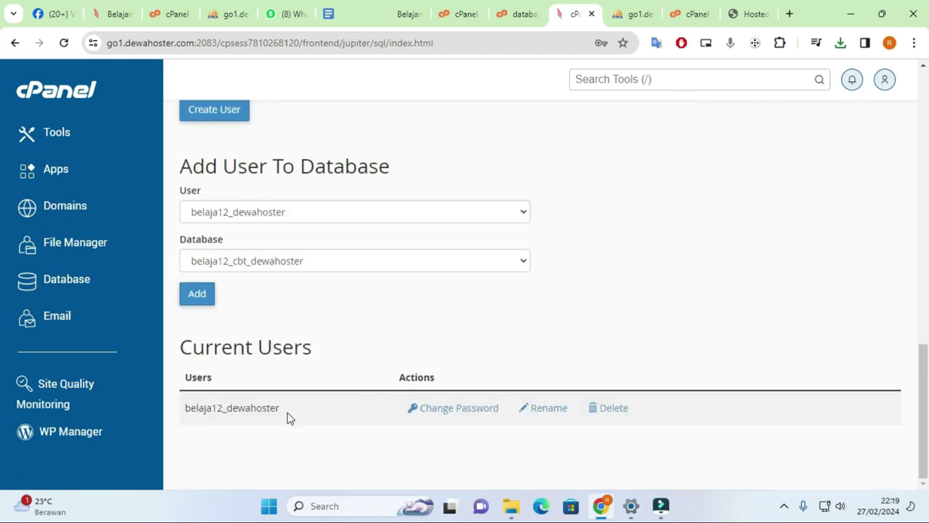
left_click_drag(285, 412, 184, 422)
right_click(205, 410)
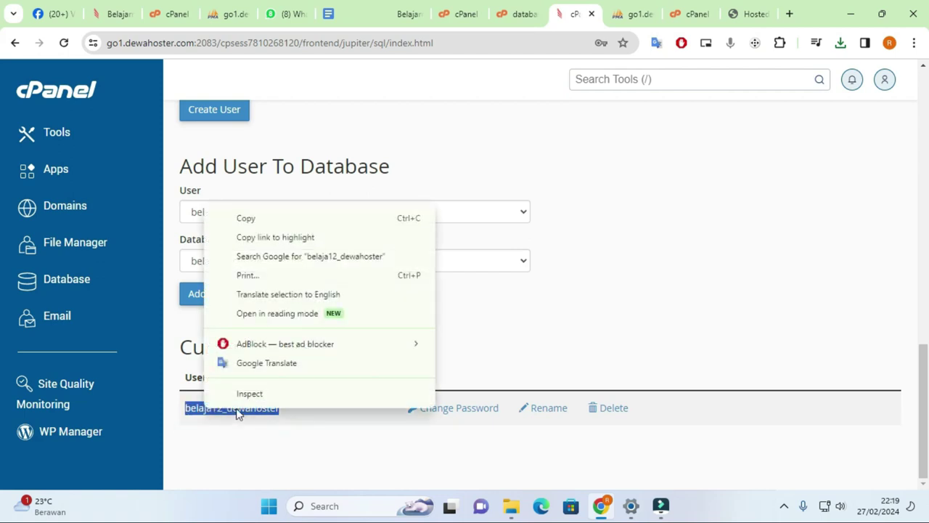
left_click(270, 218)
Step: Replace 'root' in database.php's username on line 79 with the copied MySQL user name
left_click(626, 15)
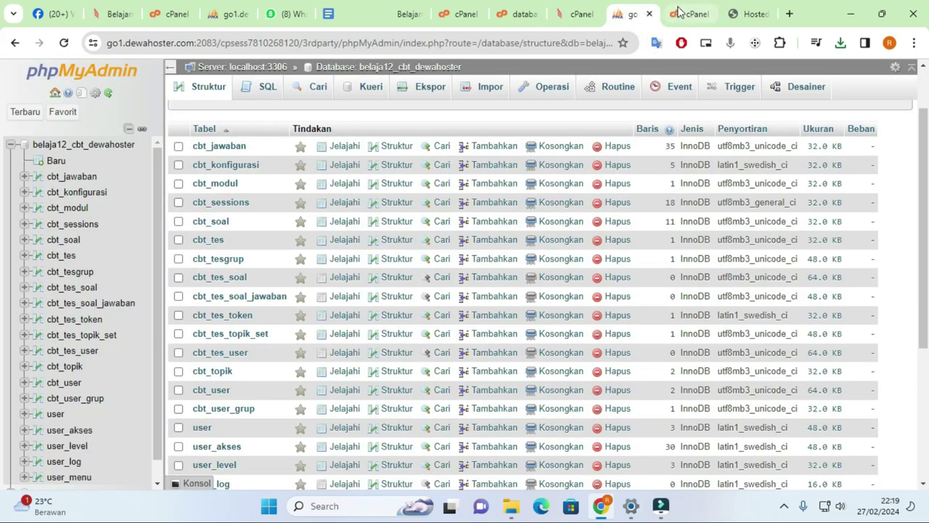
left_click(686, 14)
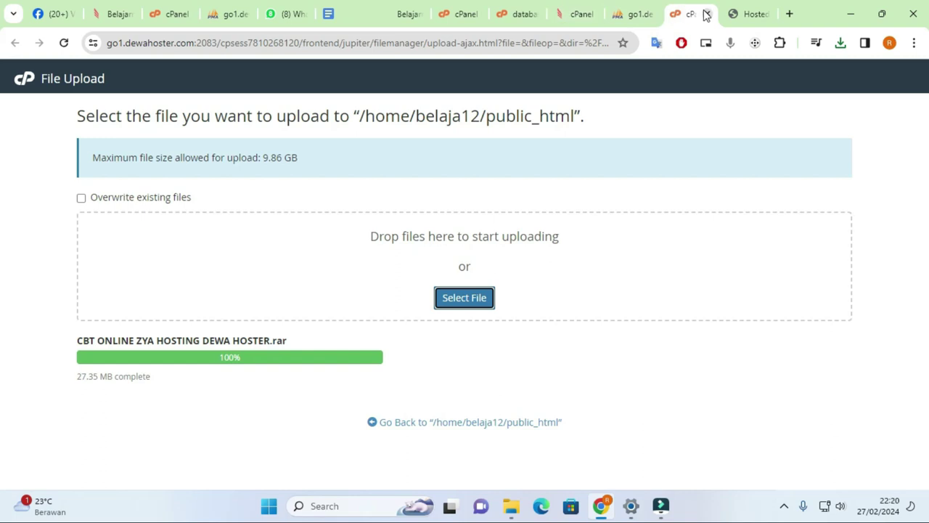
left_click(707, 14)
left_click(521, 14)
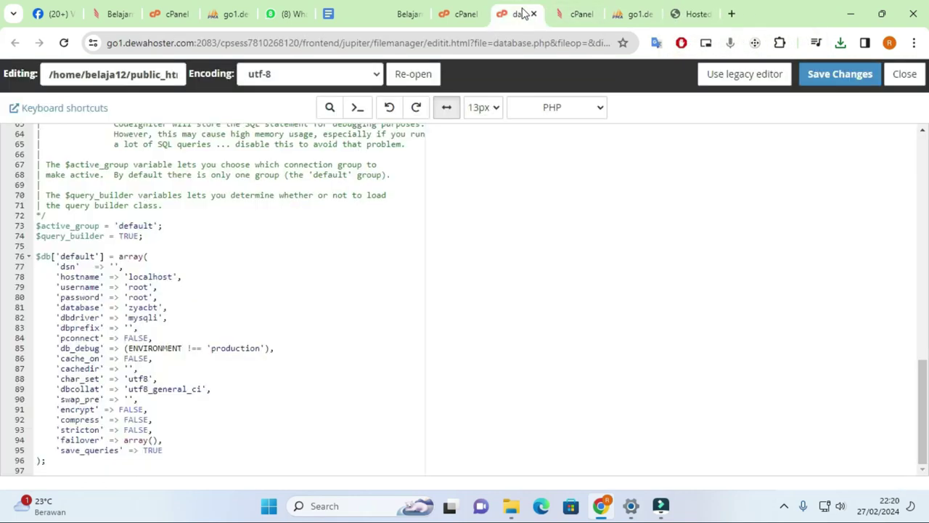
double_click(139, 287)
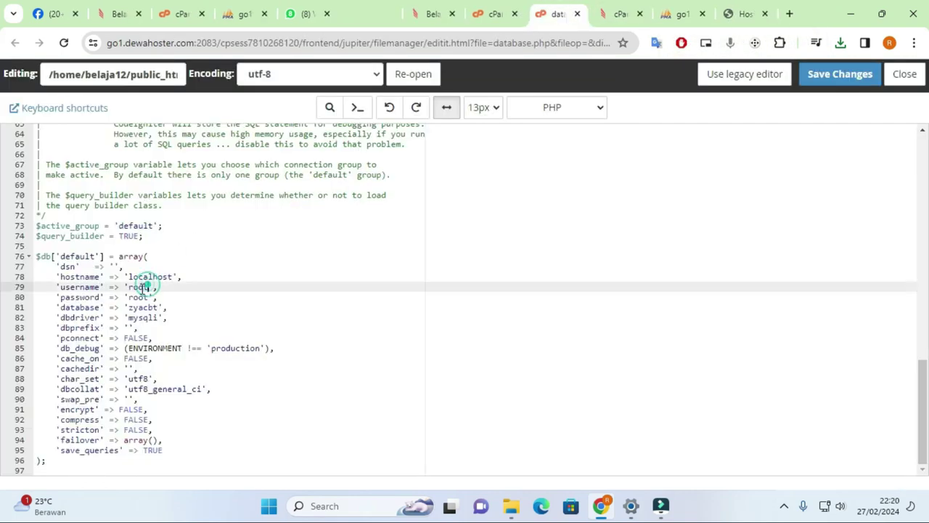
key("ctrl+v")
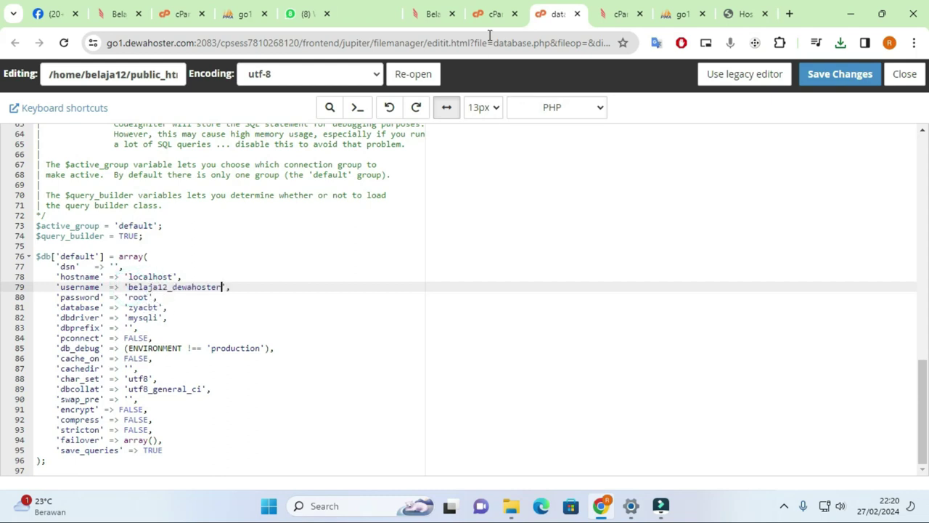
left_click(619, 13)
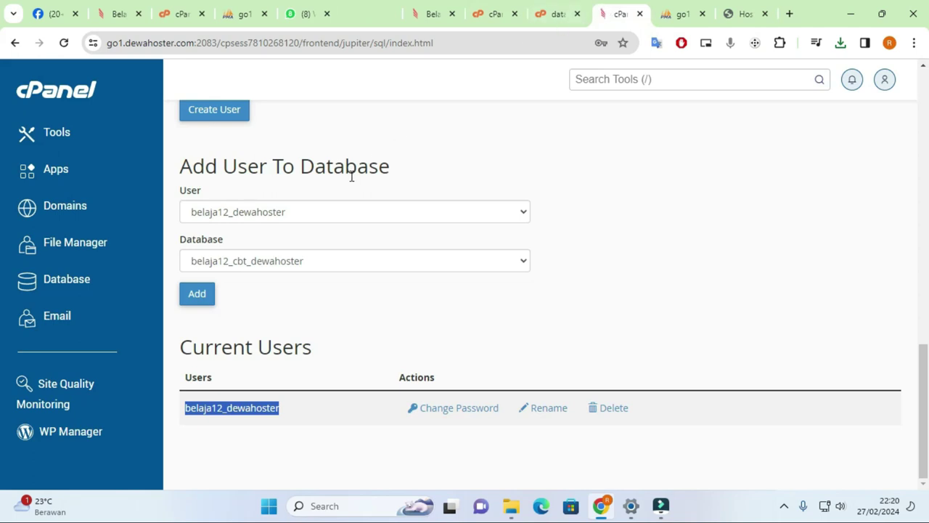
Step: Copy the CBT database name from Current Databases and paste it over 'zyacbt' in database.php
scroll(316, 268, "up", 10)
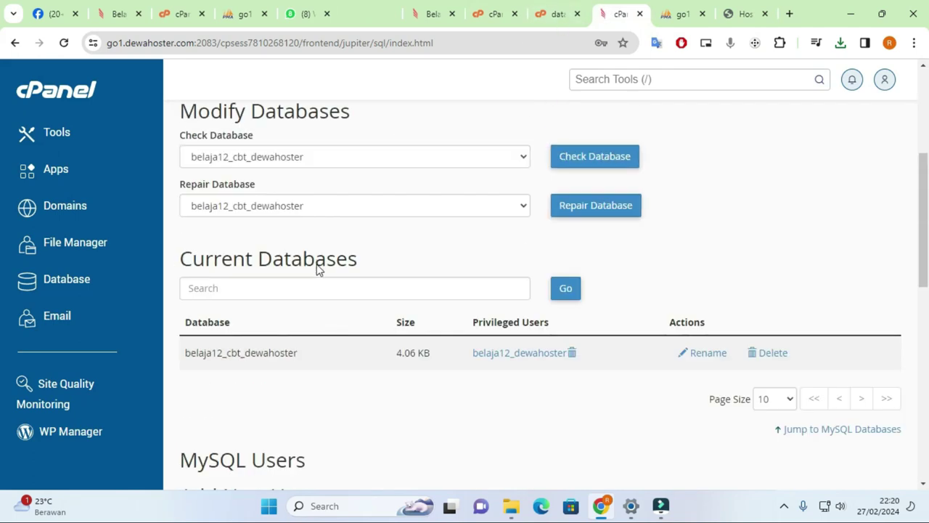
left_click_drag(303, 360, 187, 356)
right_click(207, 360)
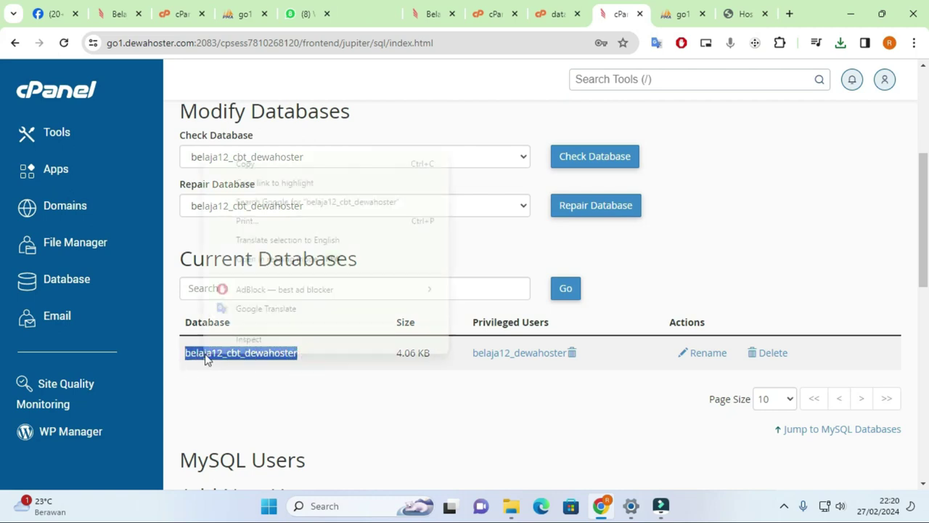
left_click(307, 167)
left_click(557, 11)
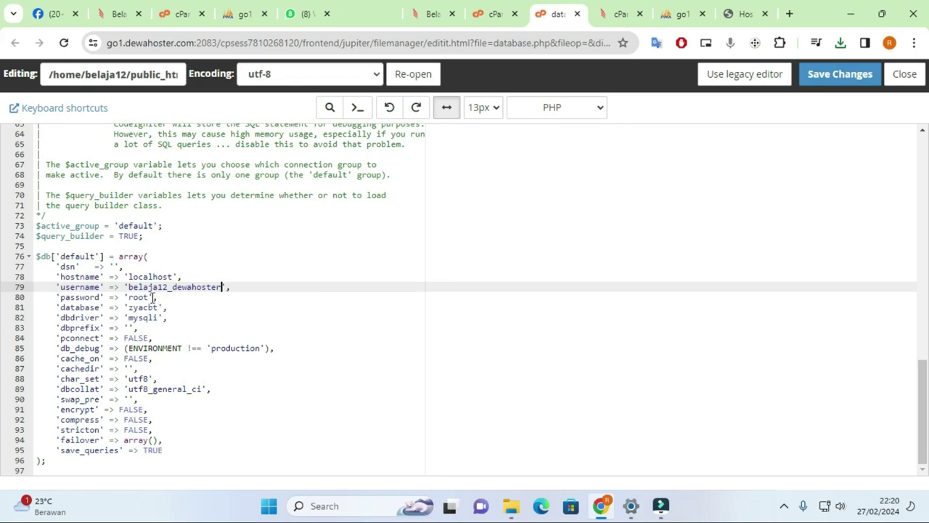
left_click(150, 297)
left_click(149, 297)
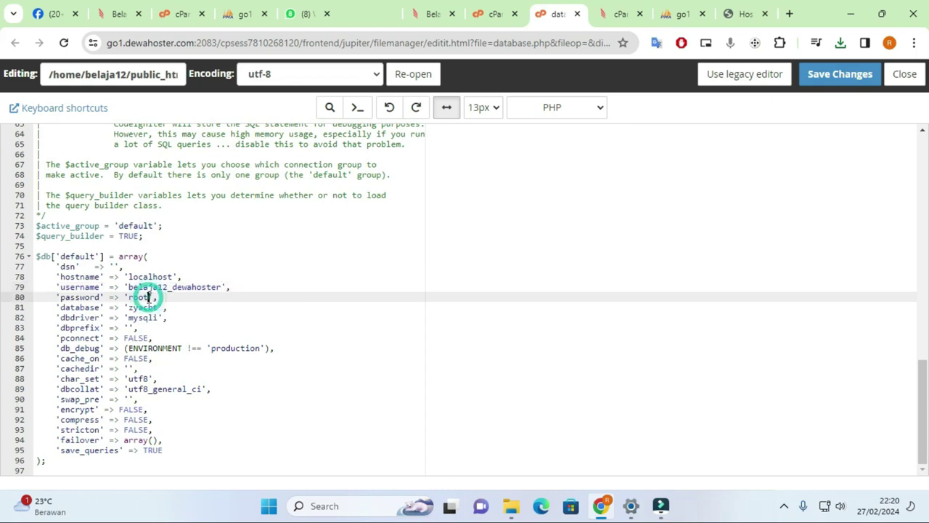
left_click_drag(159, 308, 130, 308)
right_click(132, 308)
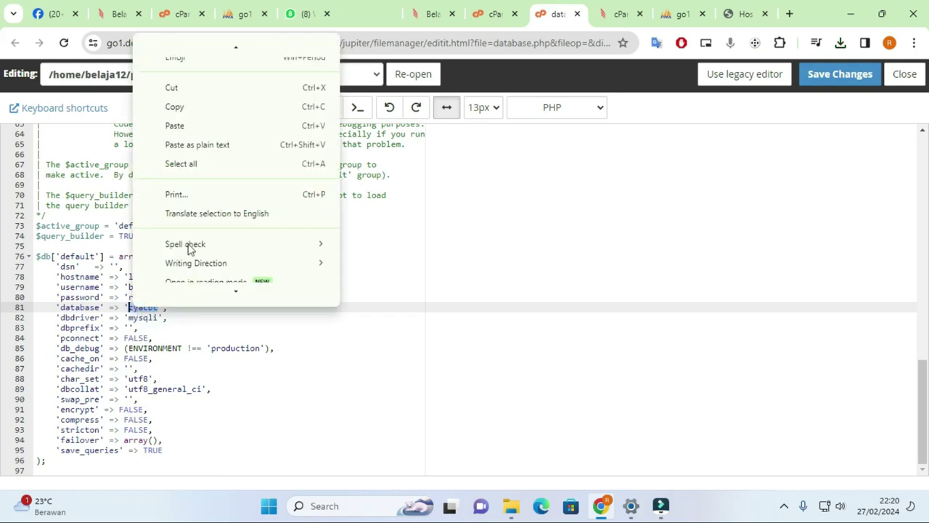
left_click(185, 117)
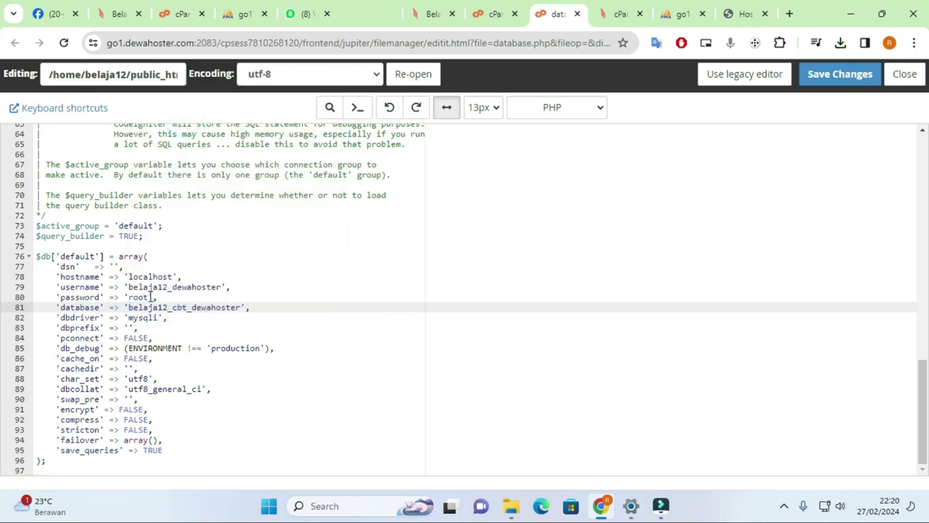
Step: Replace the 'root' password value with the MySQL user's password and save database.php
double_click(148, 297)
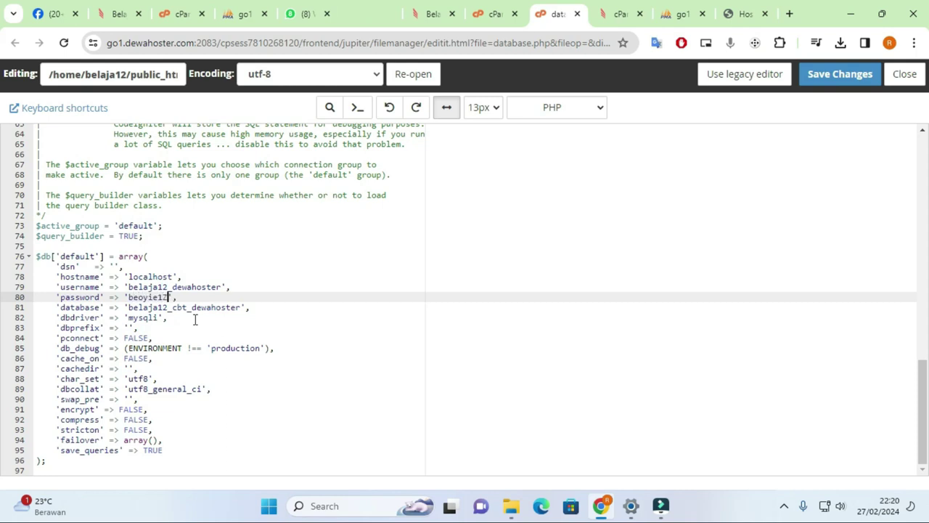
left_click(824, 76)
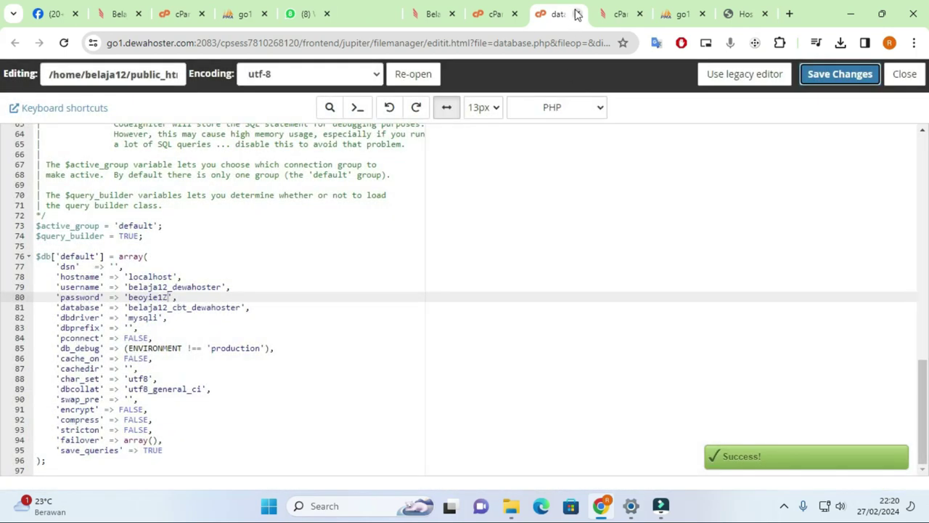
left_click(578, 13)
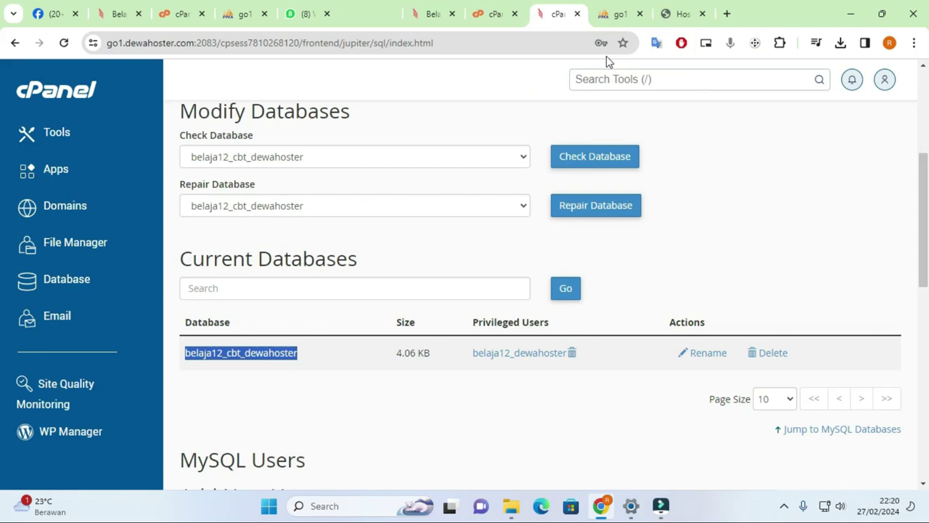
left_click(720, 15)
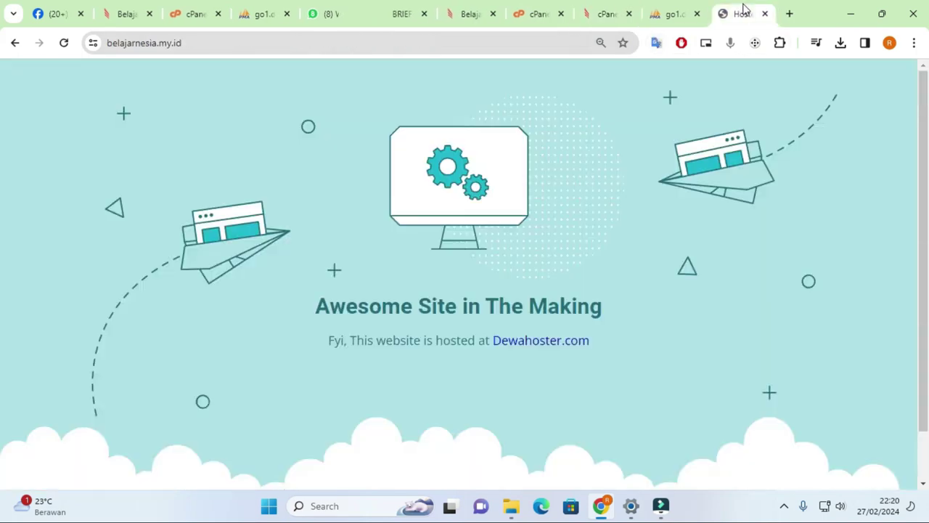
Step: Reload belajarnesia.my.id so it shows the ZYA CBT User Login page
left_click(235, 44)
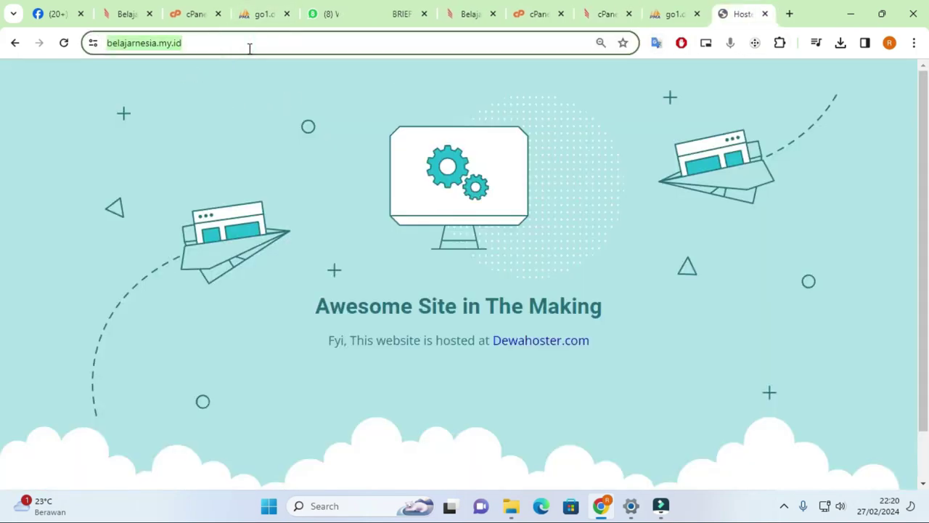
key("Return")
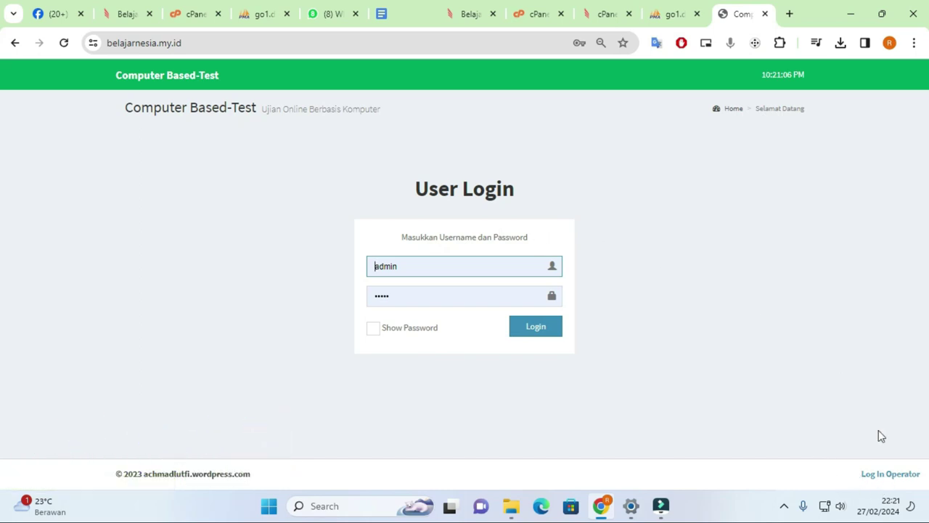
Step: Log in as operator with username admin and its password, then expand the Pengaturan section
left_click(888, 476)
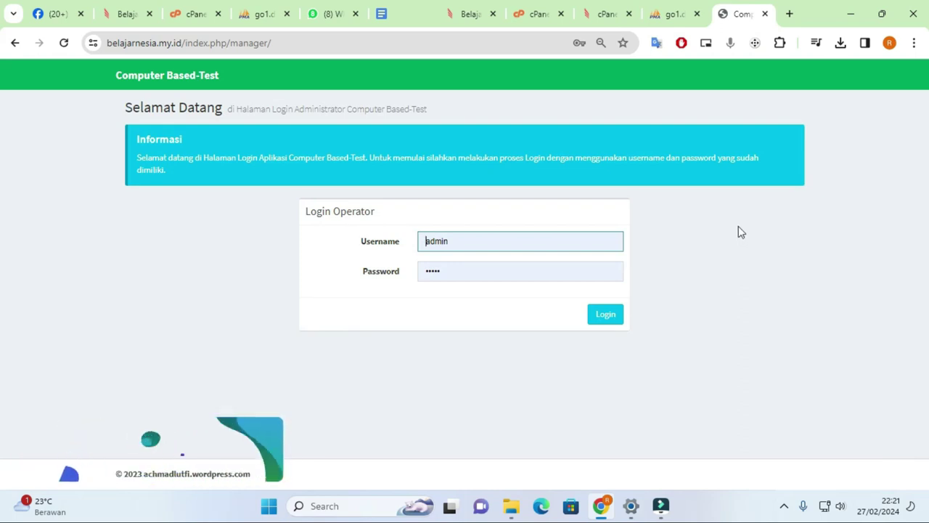
double_click(485, 240)
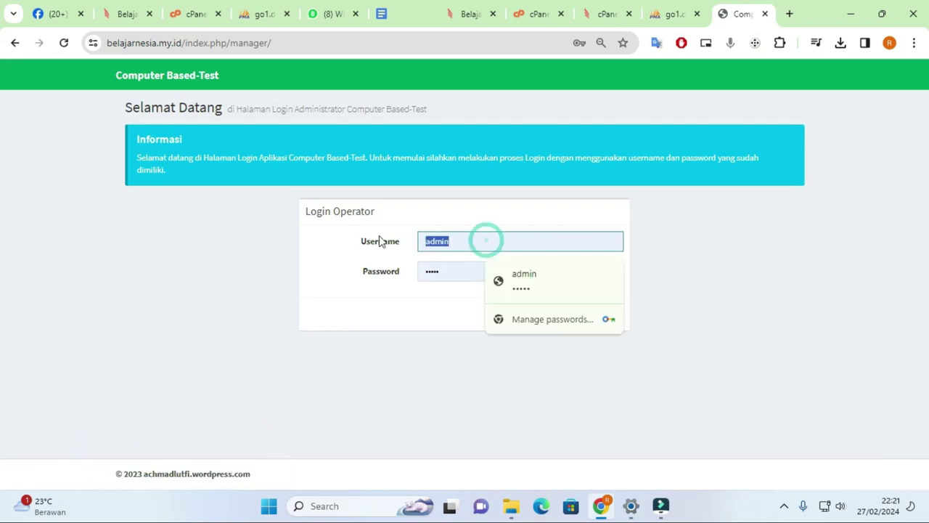
key("Tab")
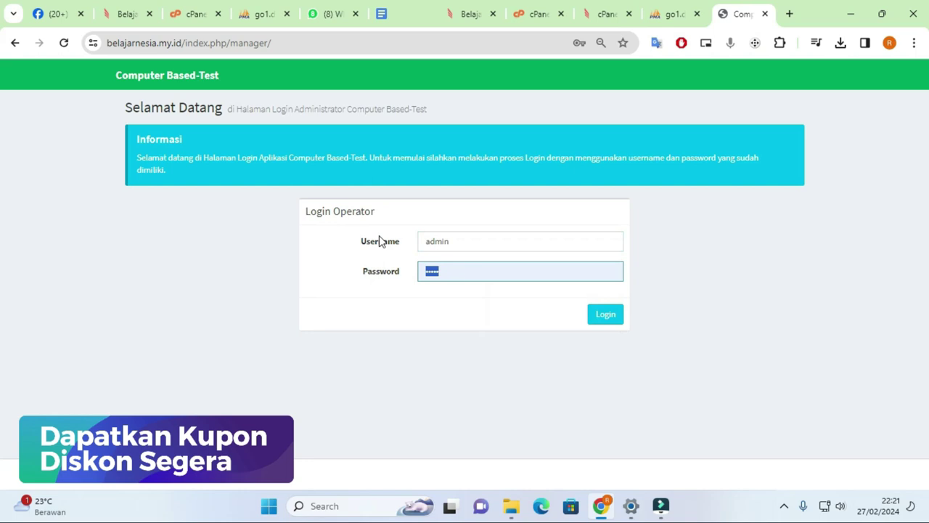
left_click(608, 315)
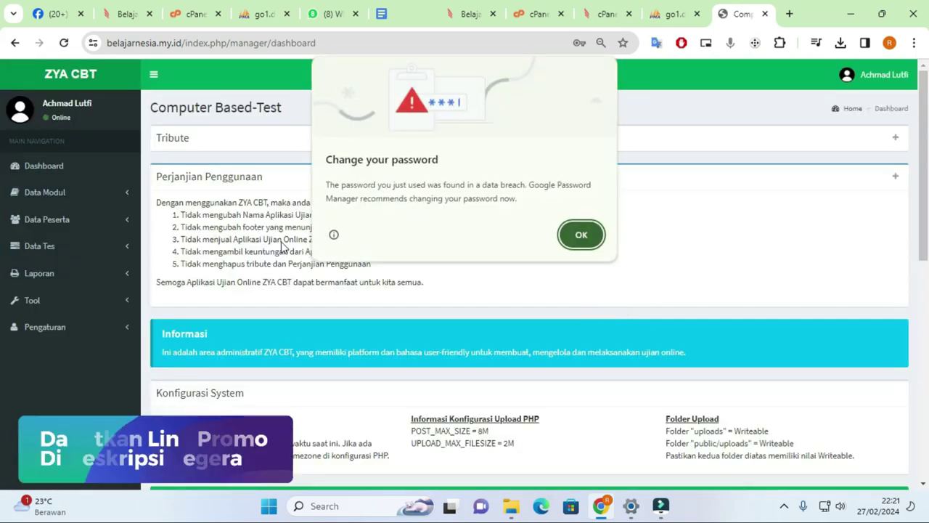
left_click(581, 238)
scroll(321, 193, "down", 5)
scroll(339, 197, "up", 5)
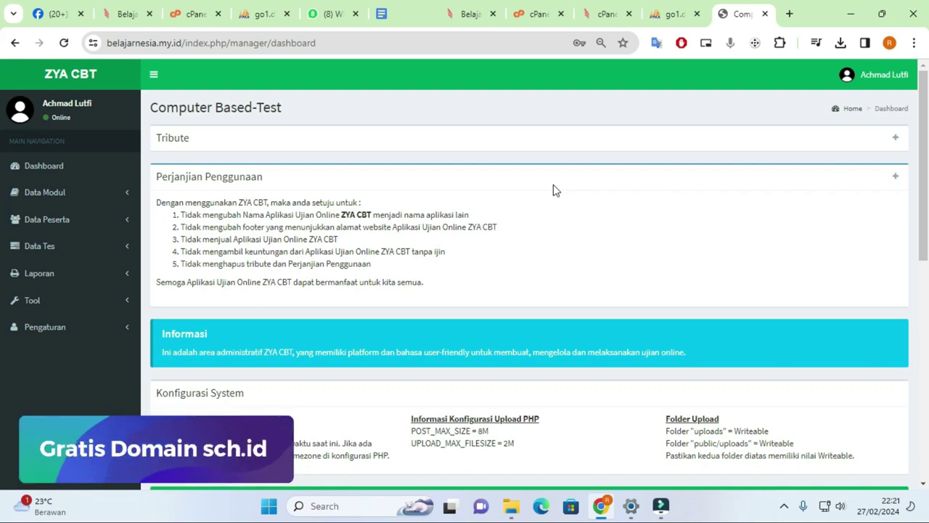
left_click(82, 327)
Step: Inspect the Pengaturan ZYACBT form, including its Nama field, then open the Data User list
left_click(91, 351)
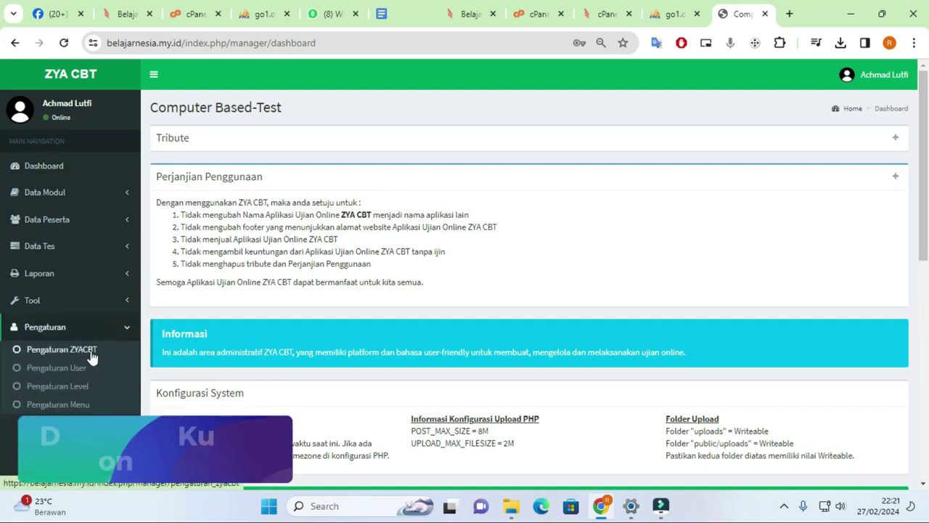
left_click(510, 166)
scroll(539, 174, "down", 2)
scroll(545, 203, "up", 2)
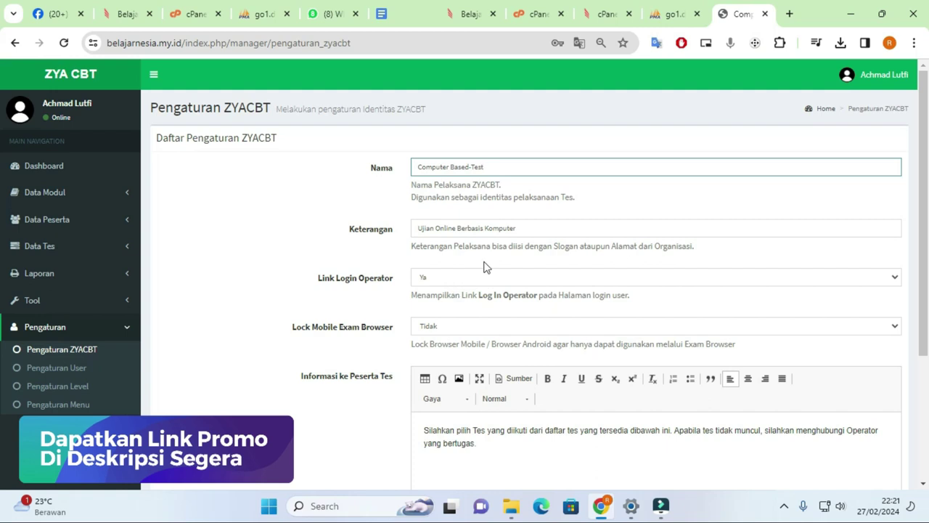
scroll(500, 268, "down", 1)
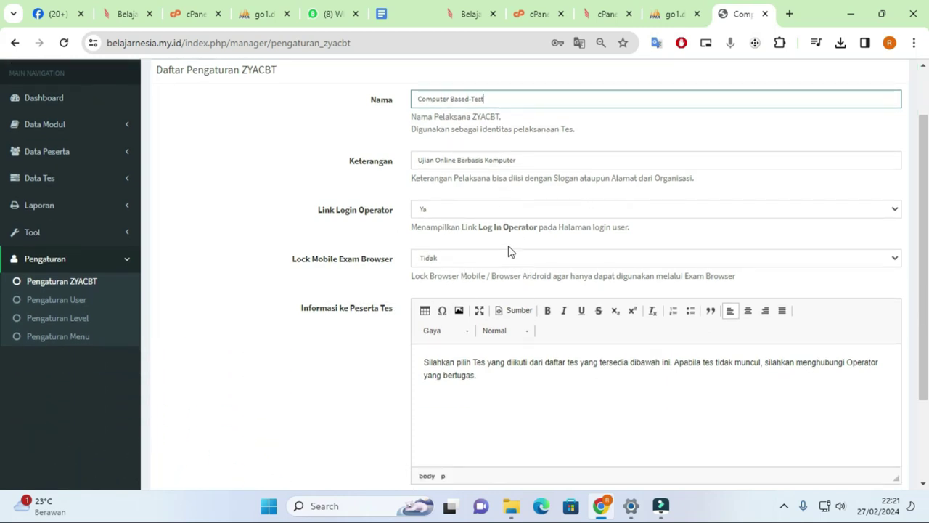
scroll(508, 250, "down", 2)
scroll(512, 244, "up", 2)
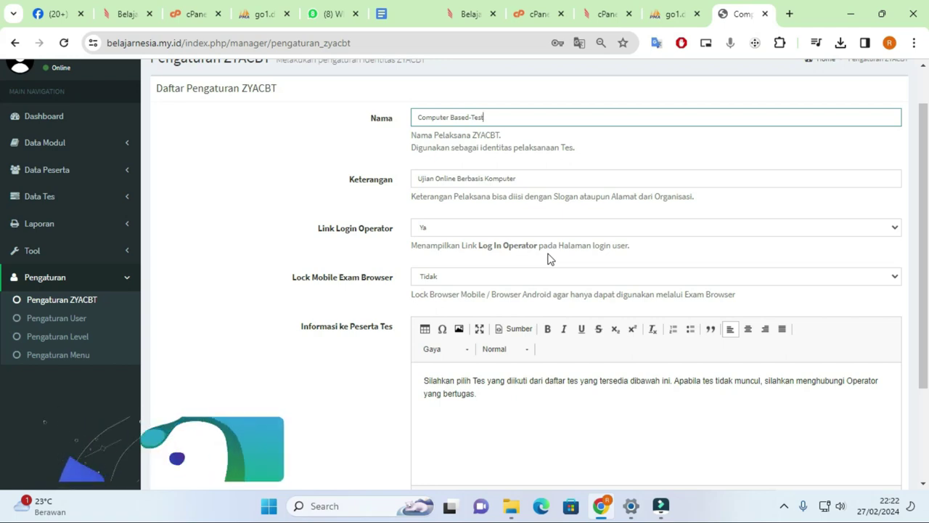
left_click(72, 317)
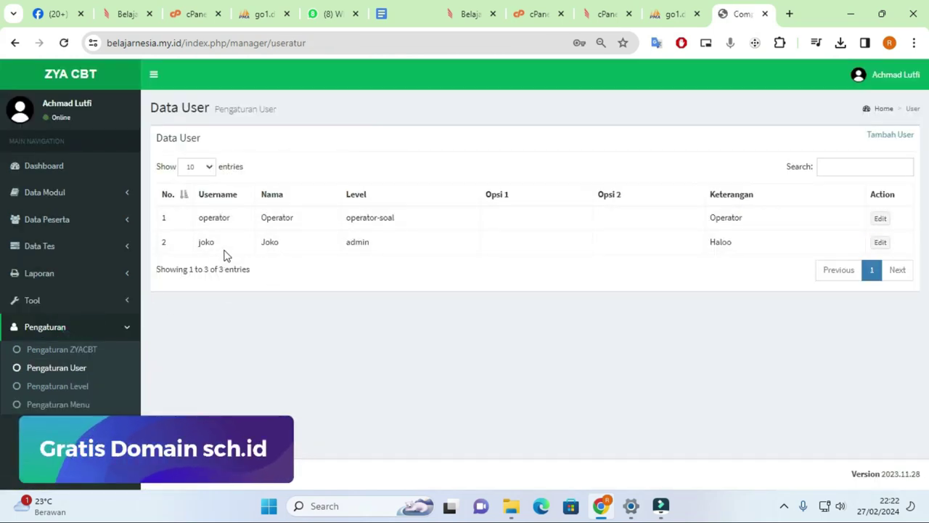
Step: Browse Pengaturan Level, the admin level's access rights and the 31-entry Pengaturan Menu, then return to Dashboard
left_click(75, 387)
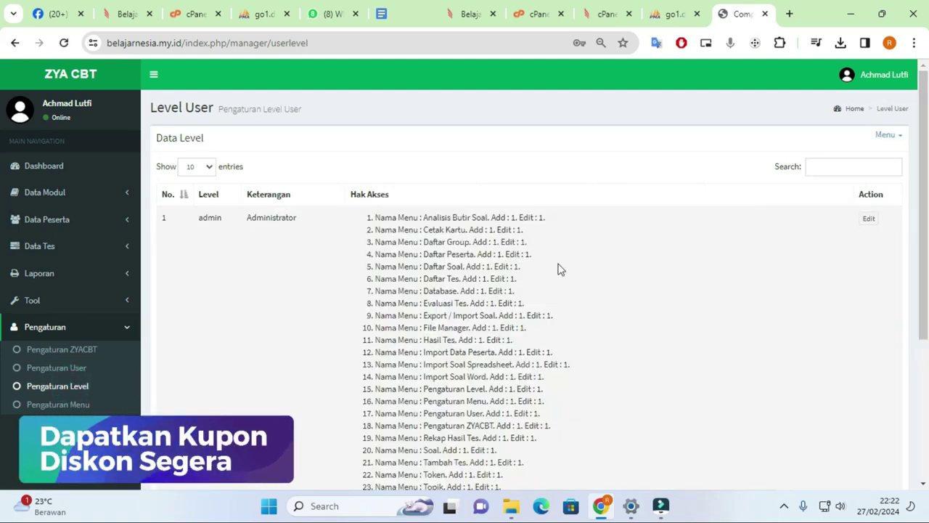
scroll(300, 269, "down", 3)
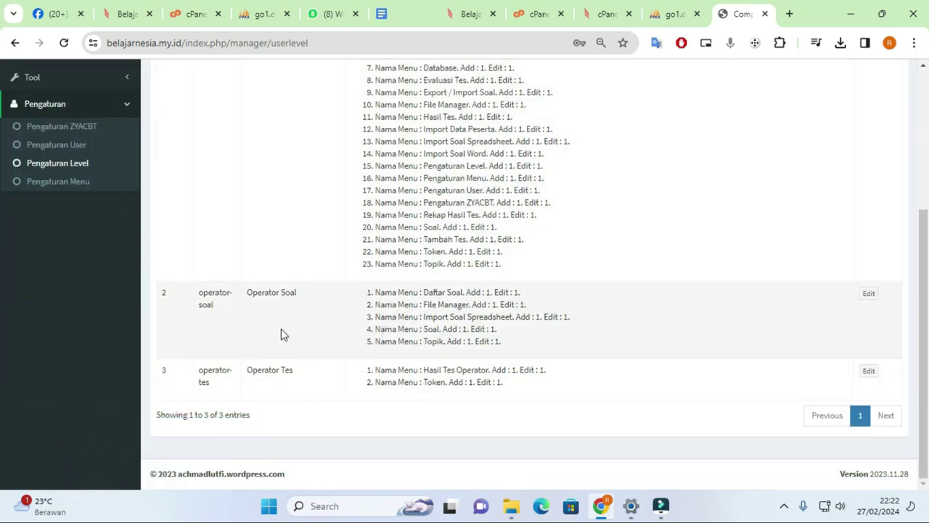
scroll(320, 312, "up", 3)
scroll(283, 302, "down", 2)
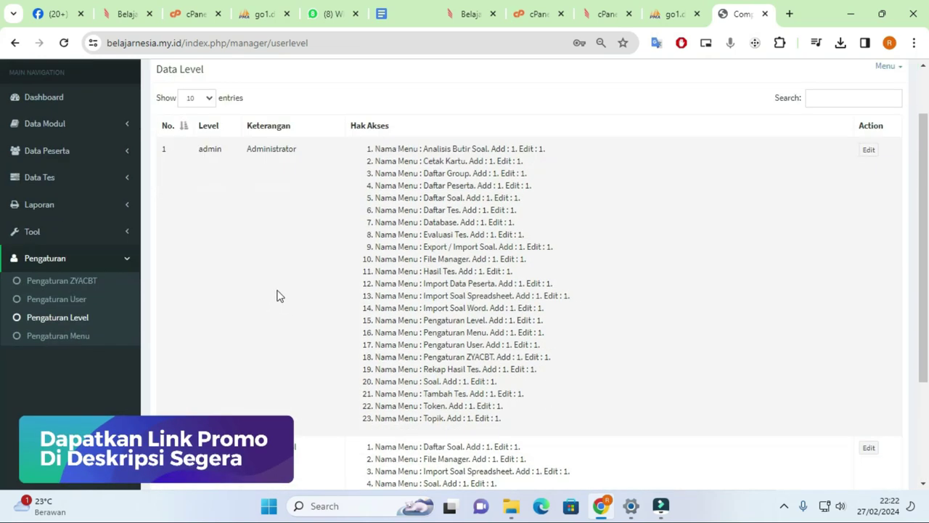
scroll(850, 368, "up", 3)
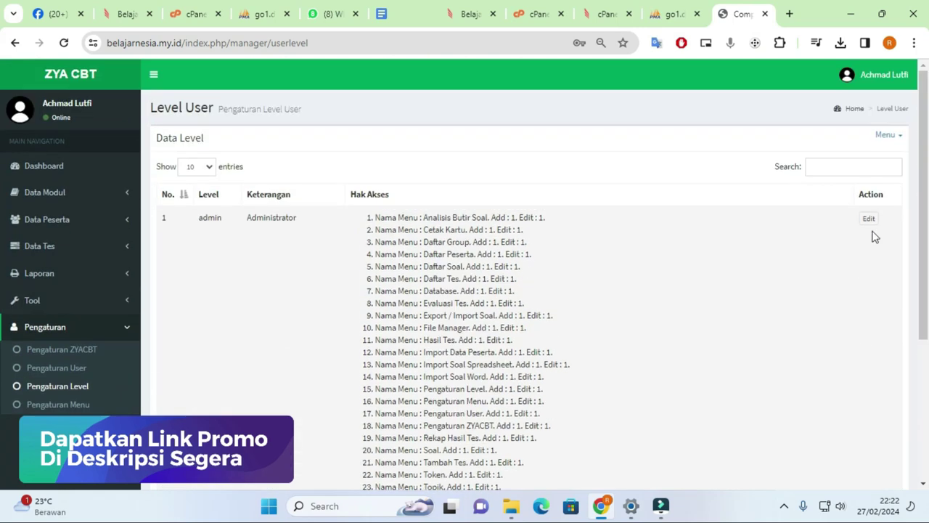
left_click(869, 219)
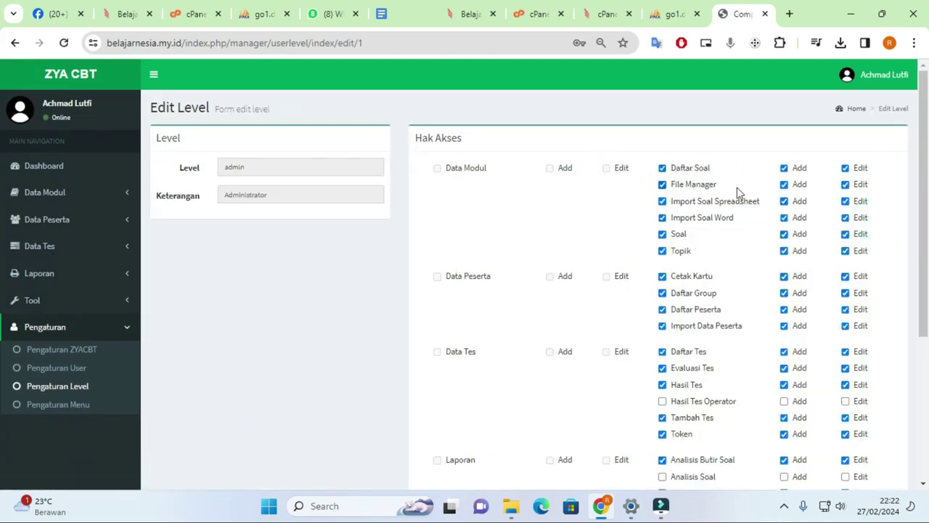
left_click(72, 405)
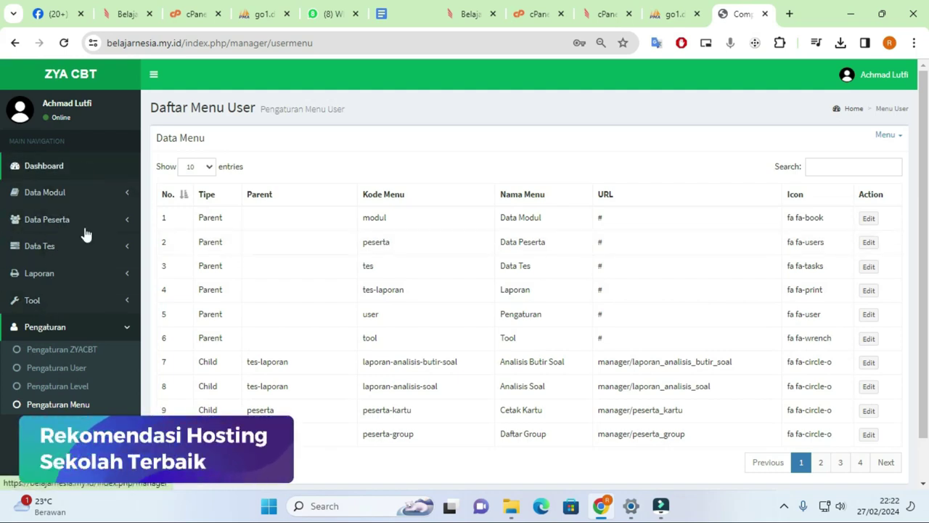
left_click(92, 335)
left_click(79, 169)
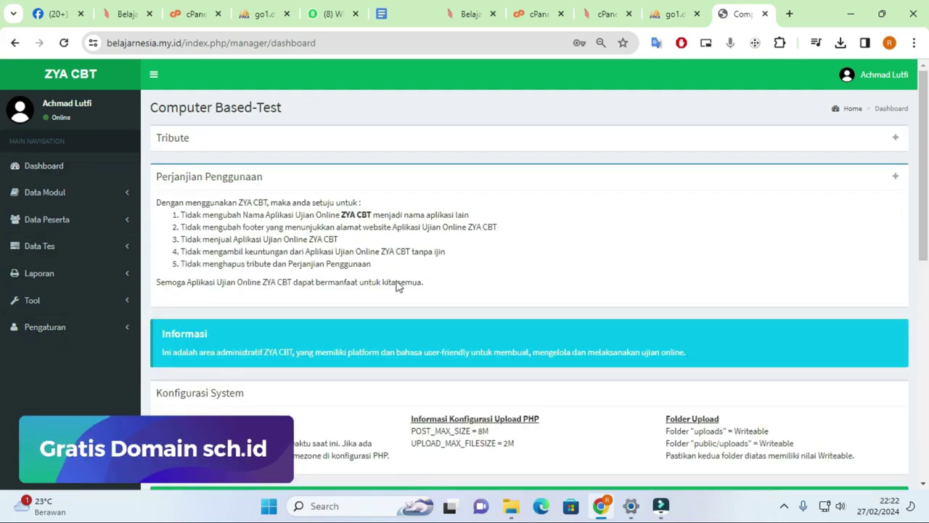
Step: Scroll through the dashboard's Petunjuk Penggunaan guide and expand Data Modul in the sidebar
scroll(425, 283, "down", 3)
scroll(450, 280, "up", 3)
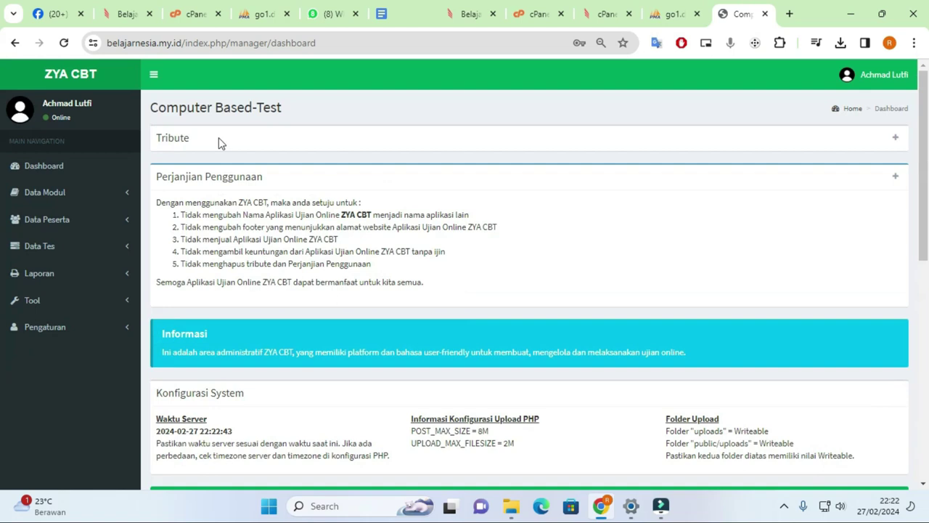
scroll(475, 298, "down", 8)
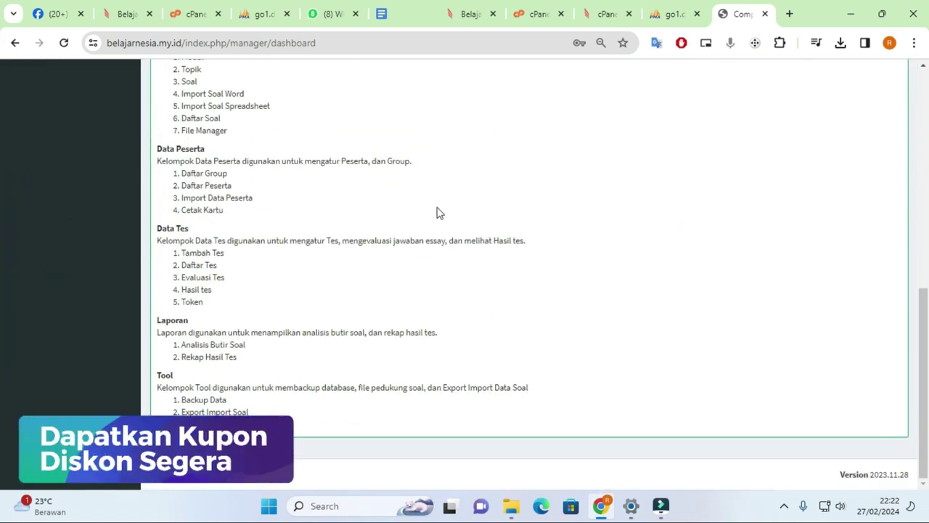
scroll(465, 318, "up", 4)
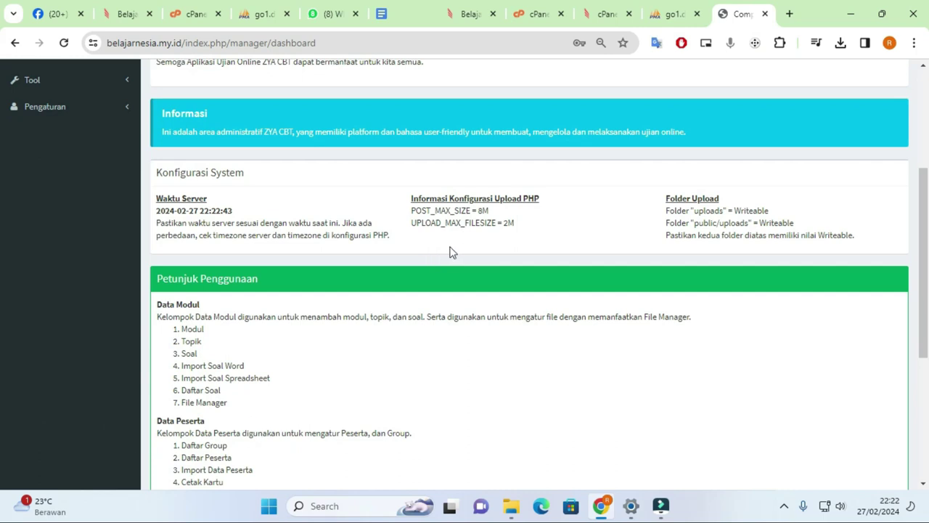
scroll(275, 280, "up", 2)
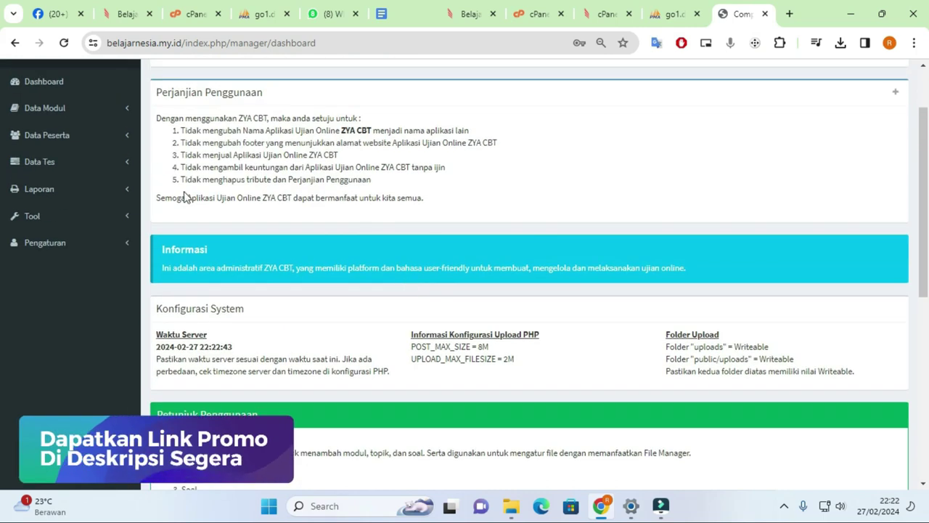
left_click(75, 110)
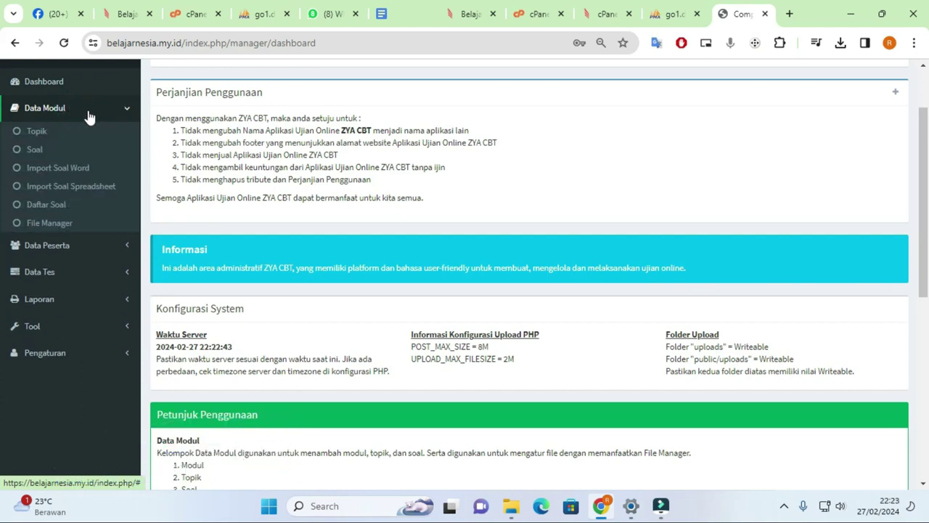
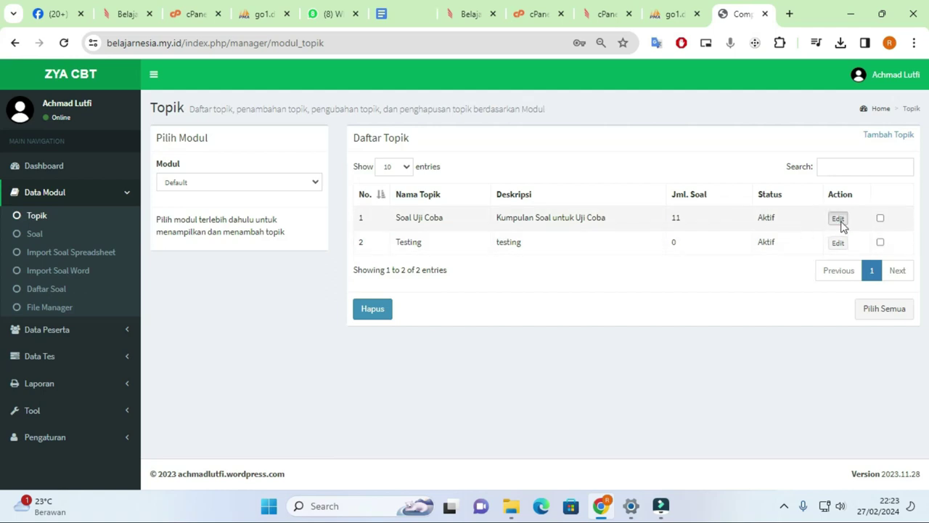
Step: Open the first topic's and the Testing topic's edit forms and close them unchanged
left_click(838, 218)
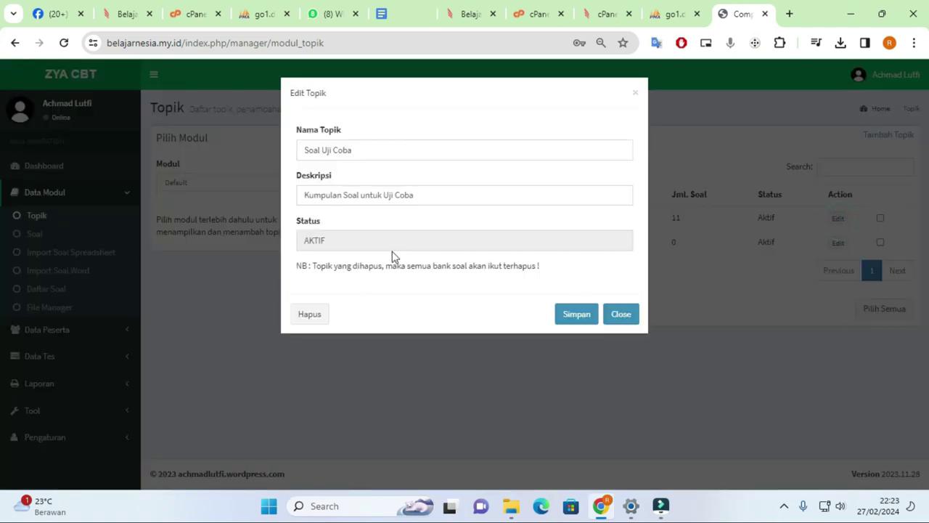
left_click(615, 314)
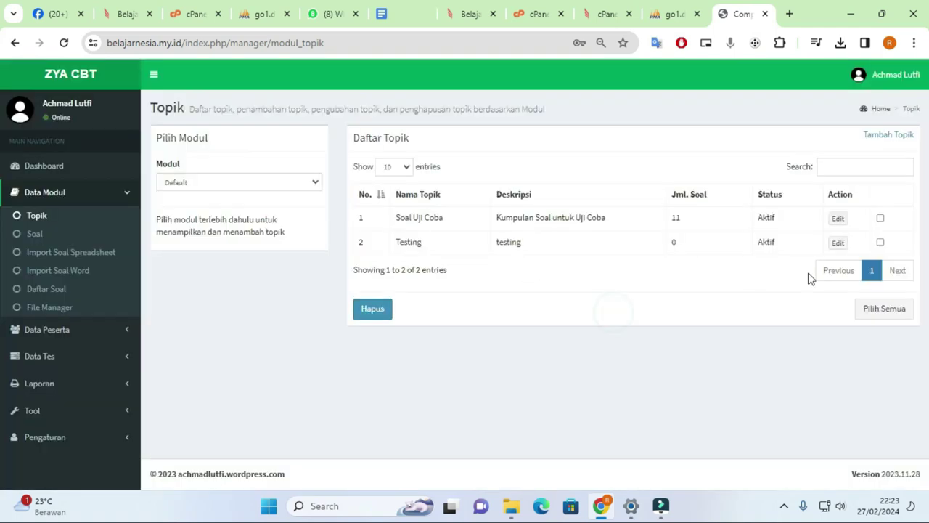
left_click(838, 243)
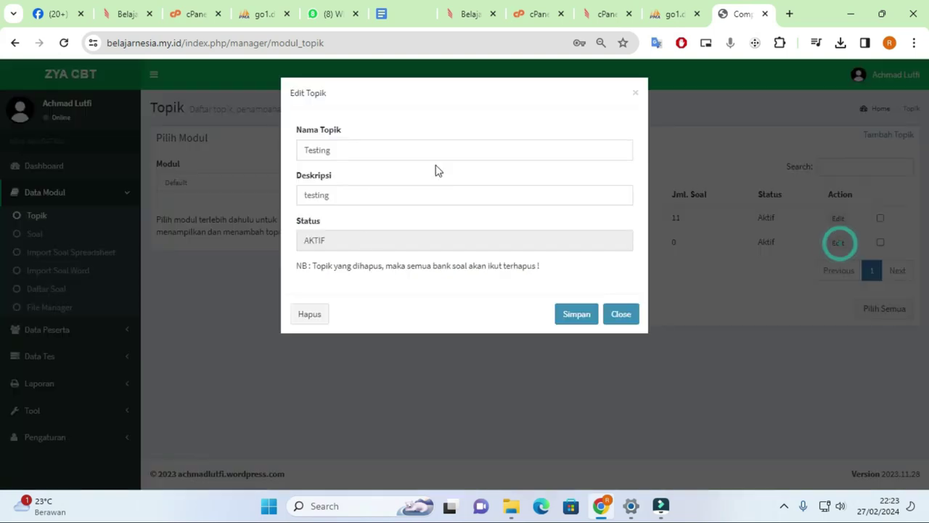
left_click(622, 315)
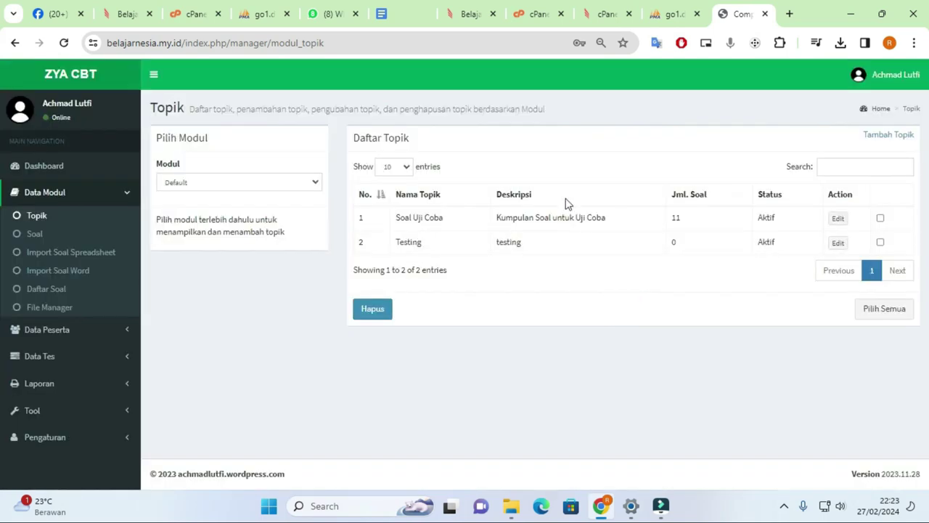
Step: Check the Modul choices, then go to Soal management for Default - Soal Uji Coba
left_click(312, 182)
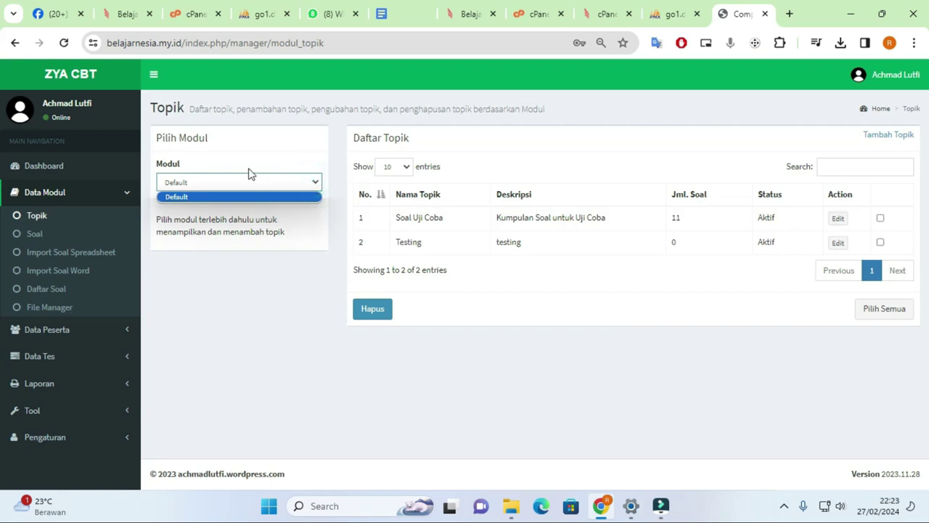
left_click(235, 212)
left_click(37, 235)
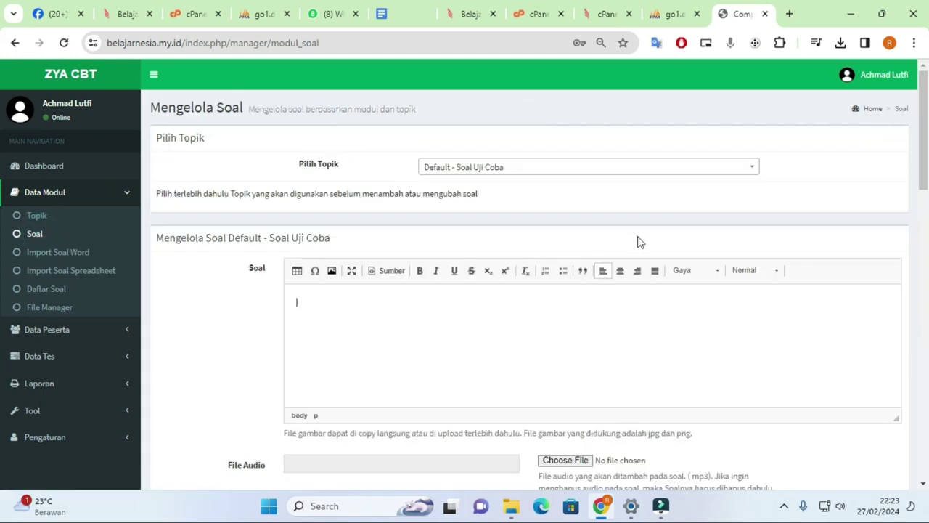
Step: Load question 4, 'Siapakah vokalis band NOAH ?', from the Daftar Soal table into the editor
scroll(438, 187, "down", 2)
left_click(487, 201)
scroll(487, 201, "down", 3)
scroll(487, 206, "down", 7)
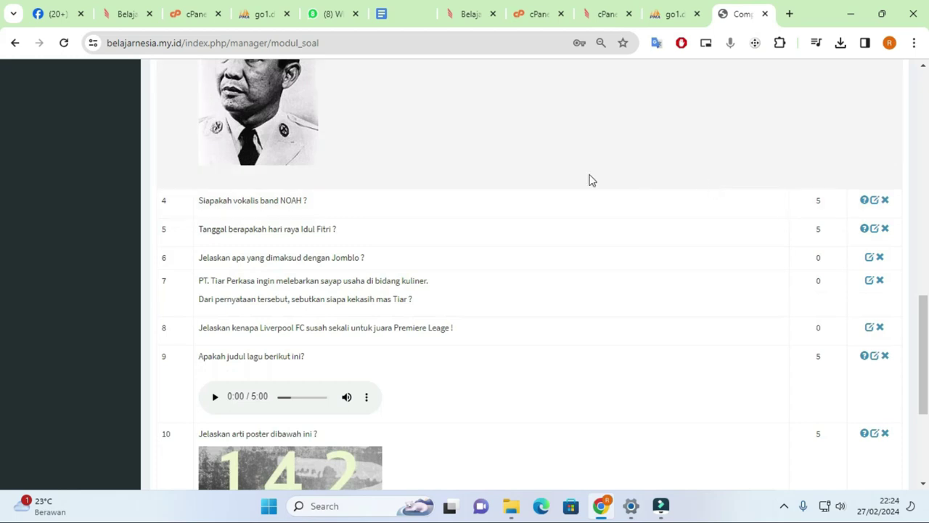
left_click(874, 204)
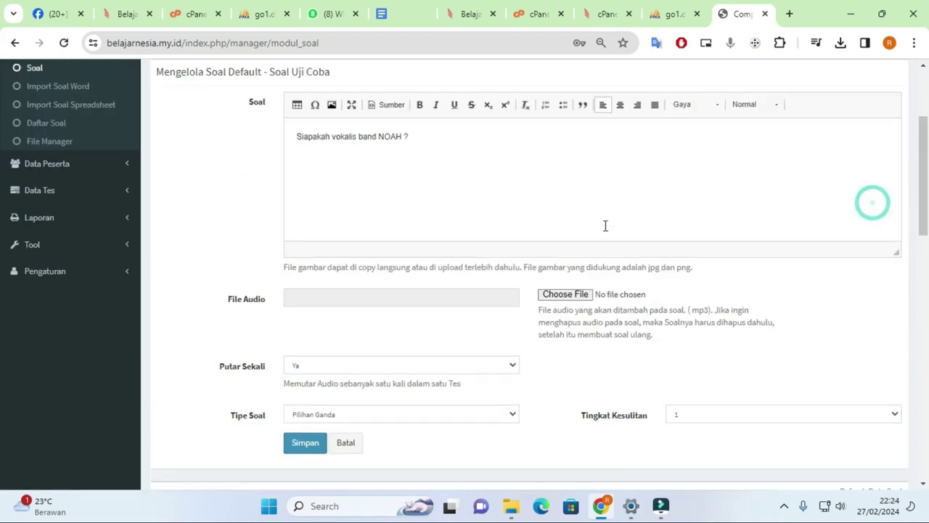
Step: Scroll through the page to review the loaded NOAH vocalist question in the editor
scroll(604, 228, "down", 5)
scroll(604, 227, "down", 3)
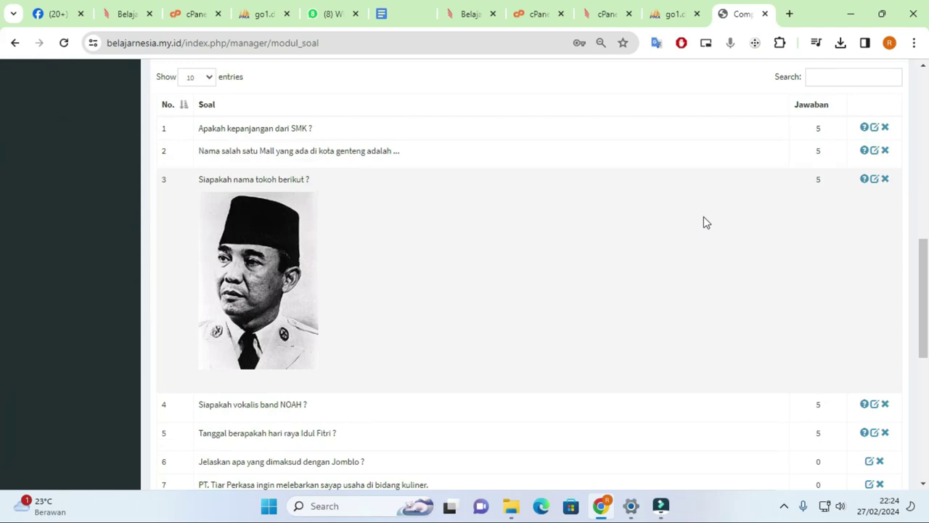
scroll(679, 215, "up", 5)
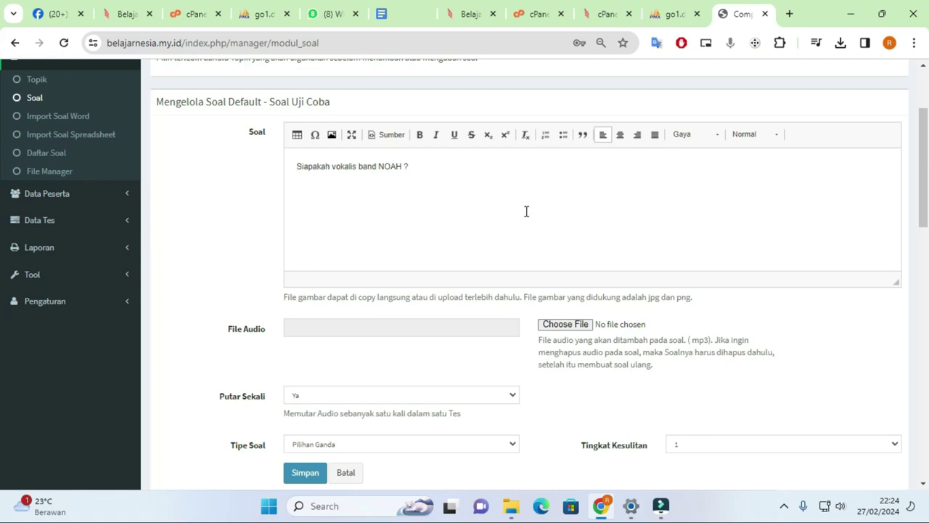
scroll(540, 228, "down", 9)
scroll(547, 269, "up", 5)
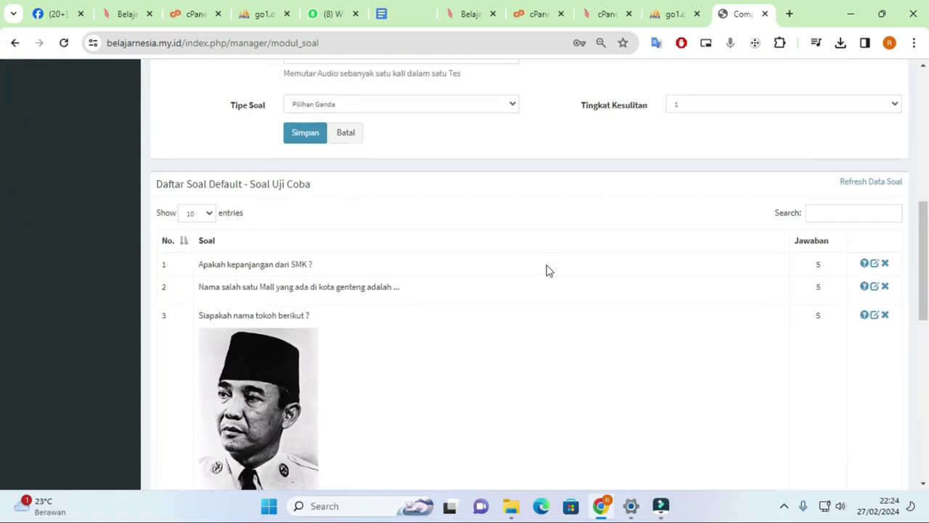
scroll(546, 270, "up", 5)
scroll(508, 273, "down", 3)
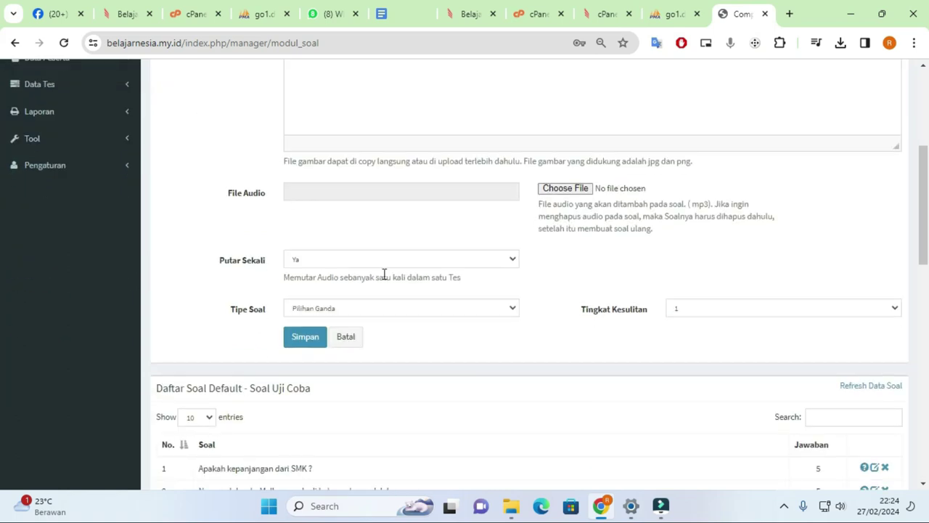
scroll(561, 254, "down", 2)
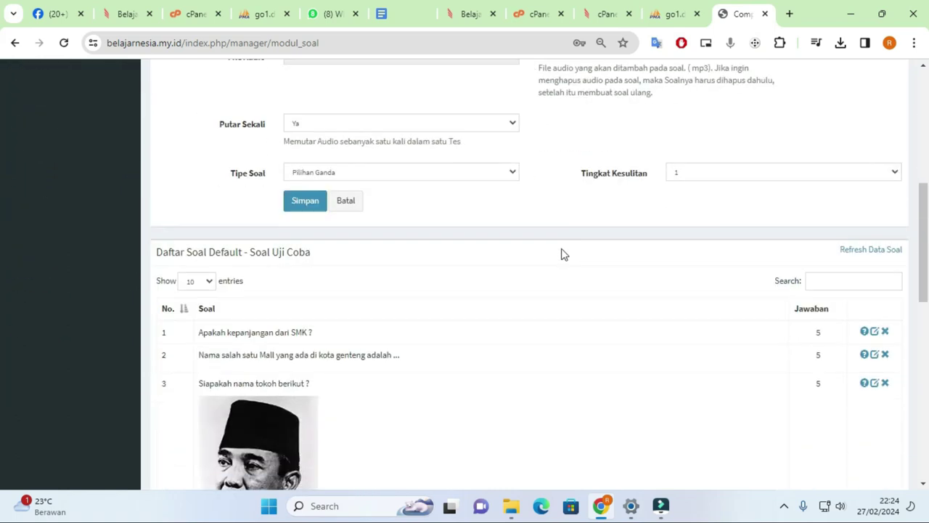
scroll(537, 258, "down", 5)
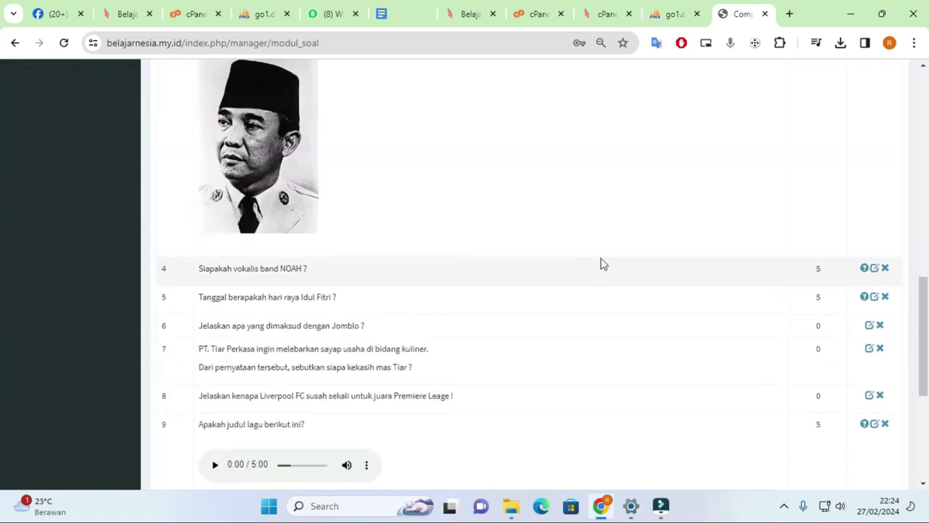
scroll(606, 264, "up", 8)
scroll(607, 263, "up", 1)
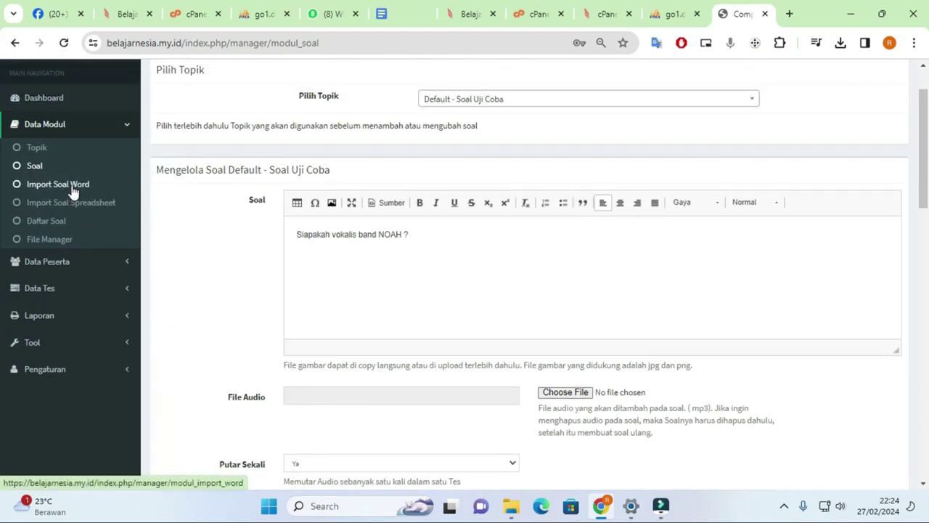
left_click(73, 191)
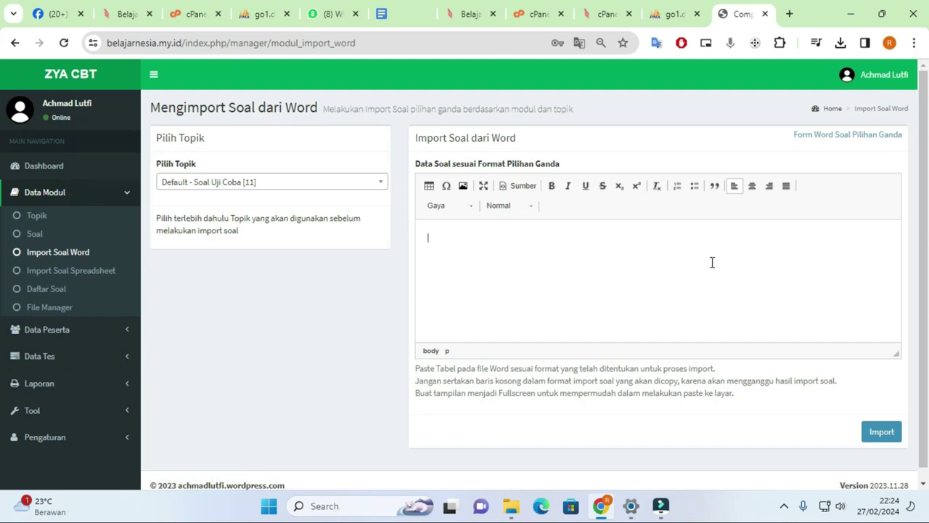
Step: Download the Form Word Soal Pilihan Ganda template form-soal-ganda (1).docx and open it
left_click(467, 254)
left_click(824, 144)
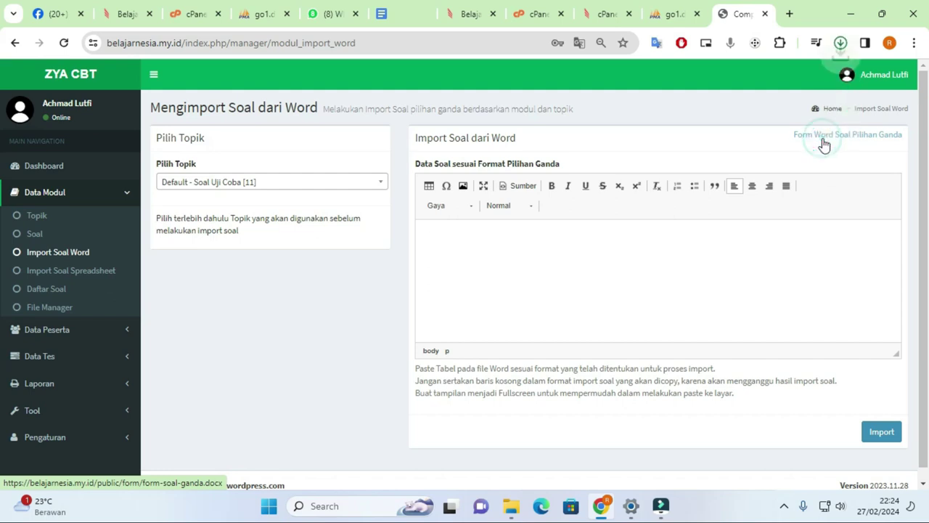
left_click(743, 78)
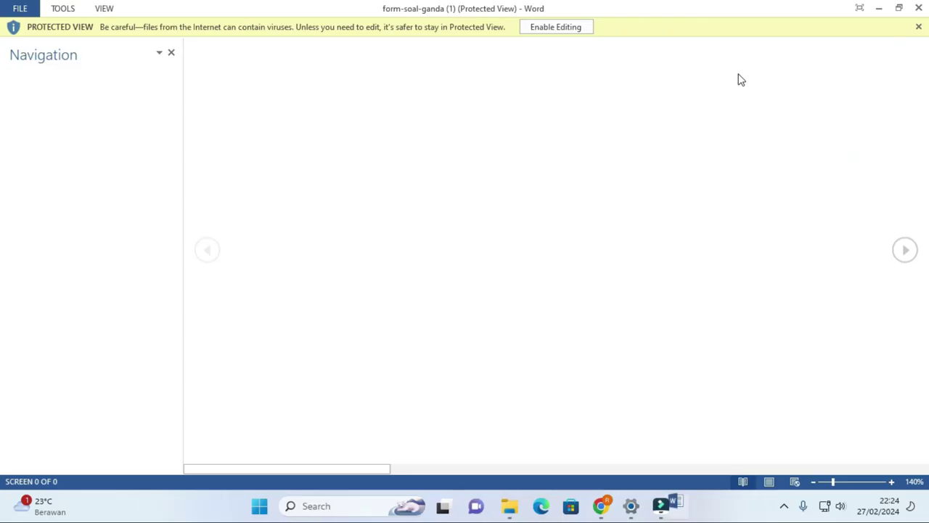
Step: Enable editing of form-soal-ganda (1) in Word and dismiss the Office activation notice
left_click(570, 27)
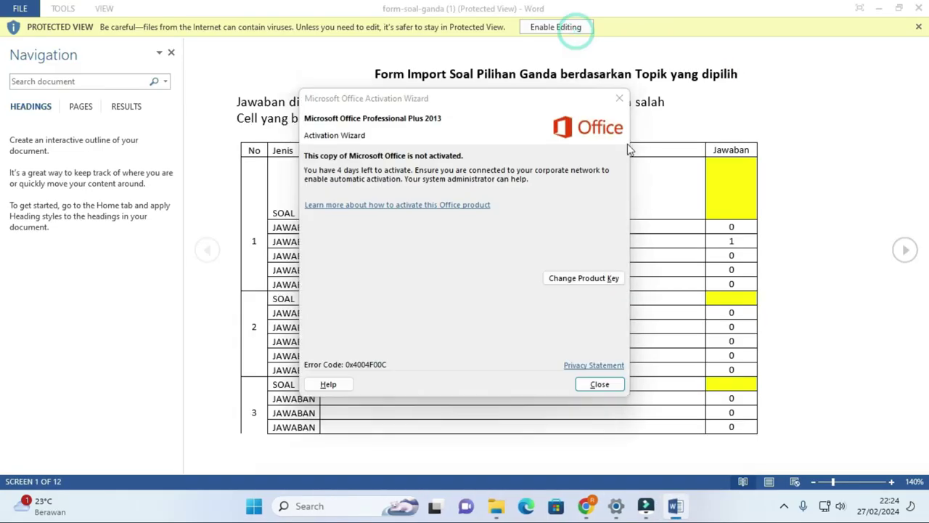
left_click(616, 385)
left_click(583, 27)
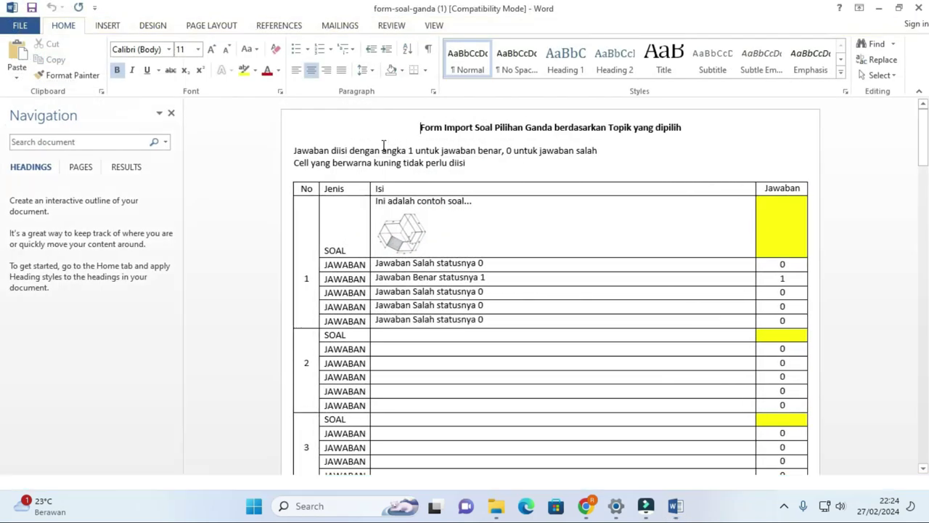
scroll(475, 170, "down", 2)
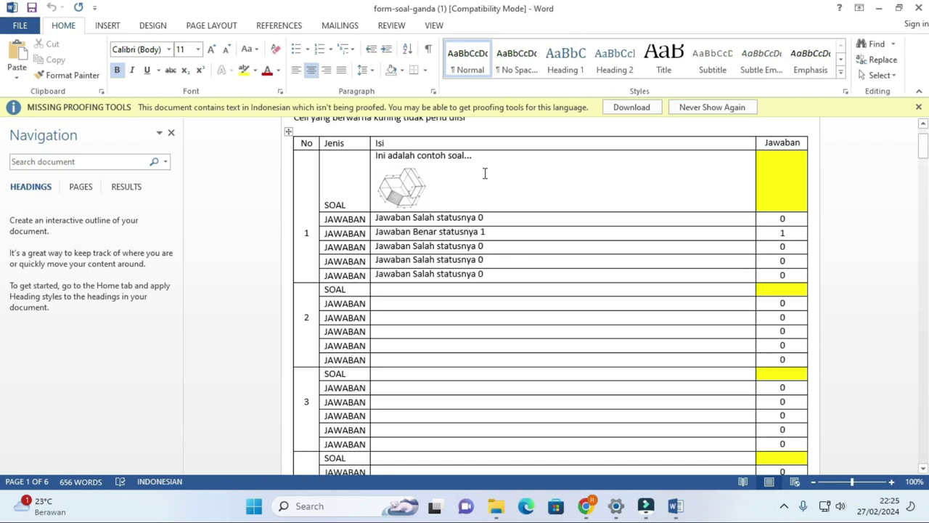
Step: Inspect question 1's text, answers and cube picture, then make its text 'Ini adalah contoh soal 11'
triple_click(493, 195)
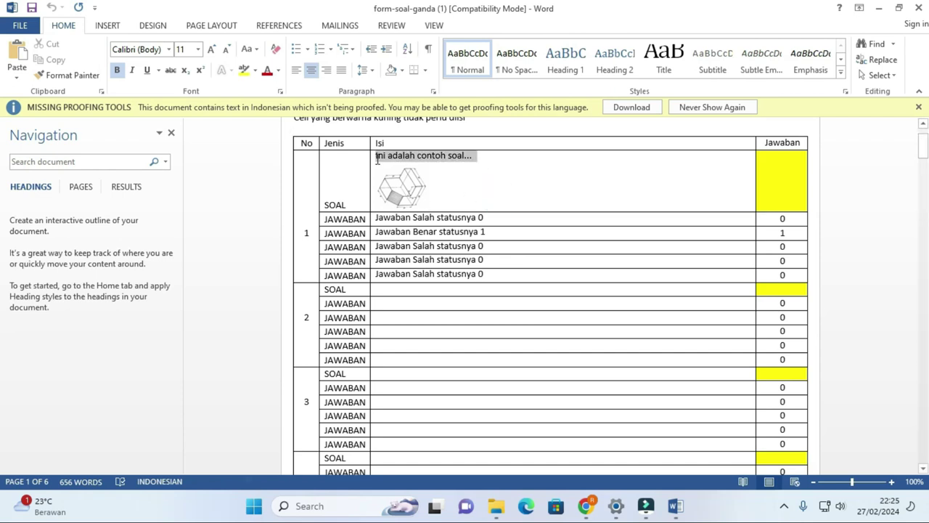
left_click_drag(375, 218, 484, 273)
left_click(784, 233)
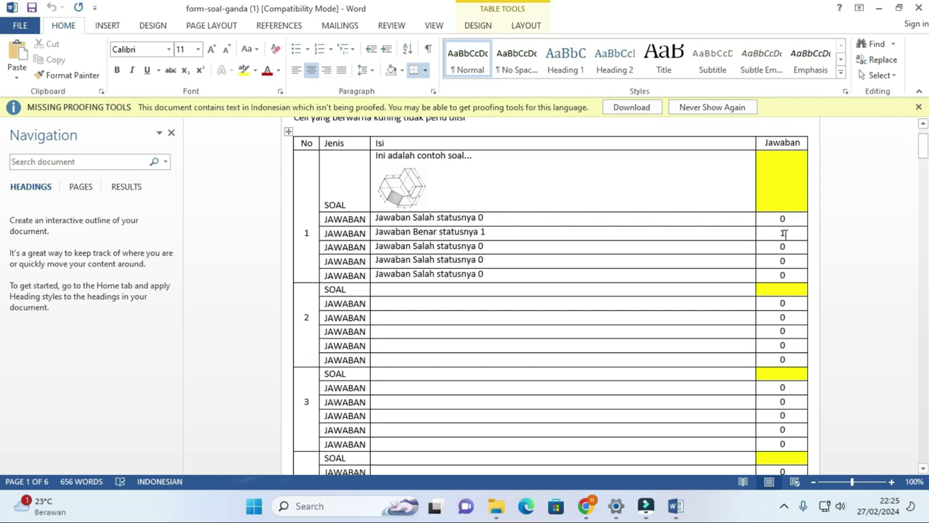
left_click(398, 185)
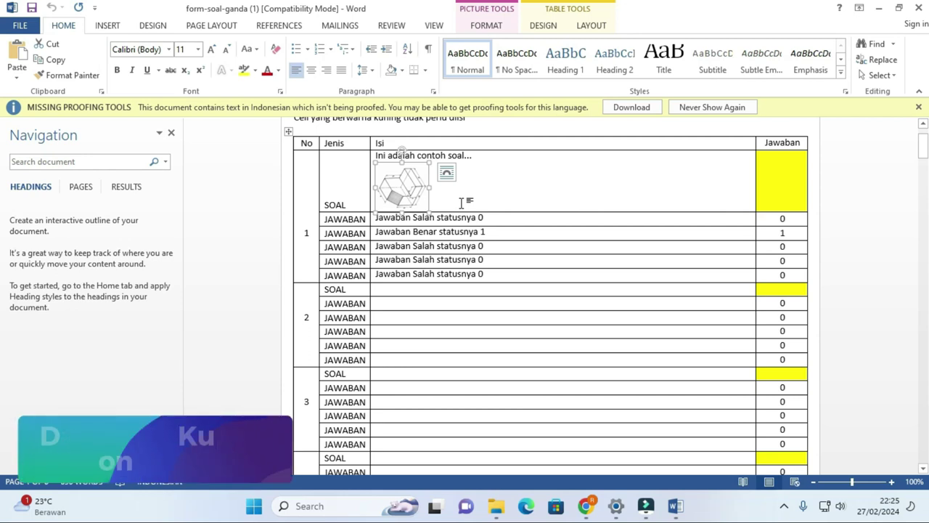
left_click(479, 157)
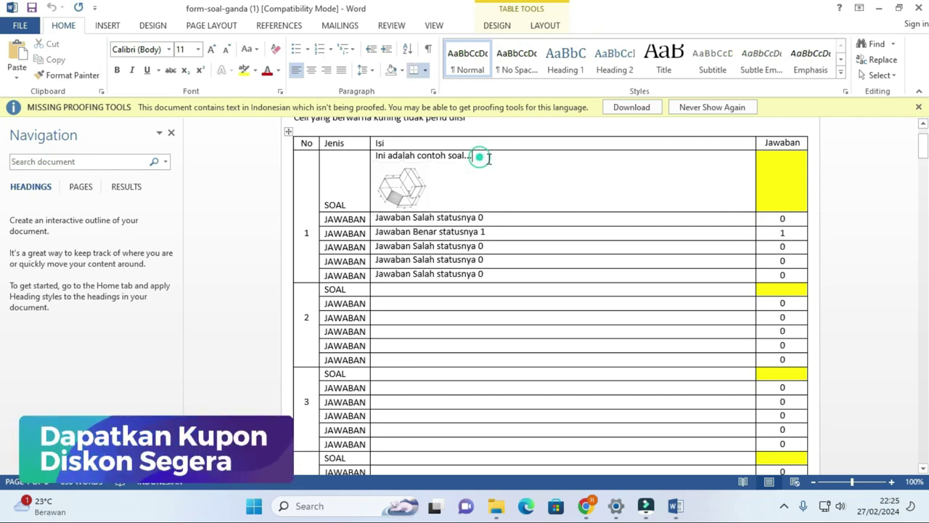
key("BackSpace")
key("BackSpace")
key("BackSpace")
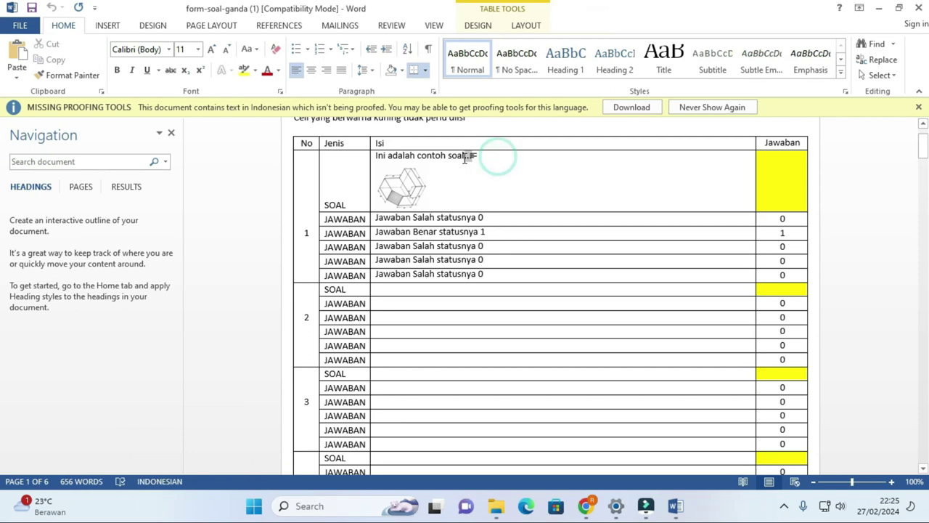
type("11")
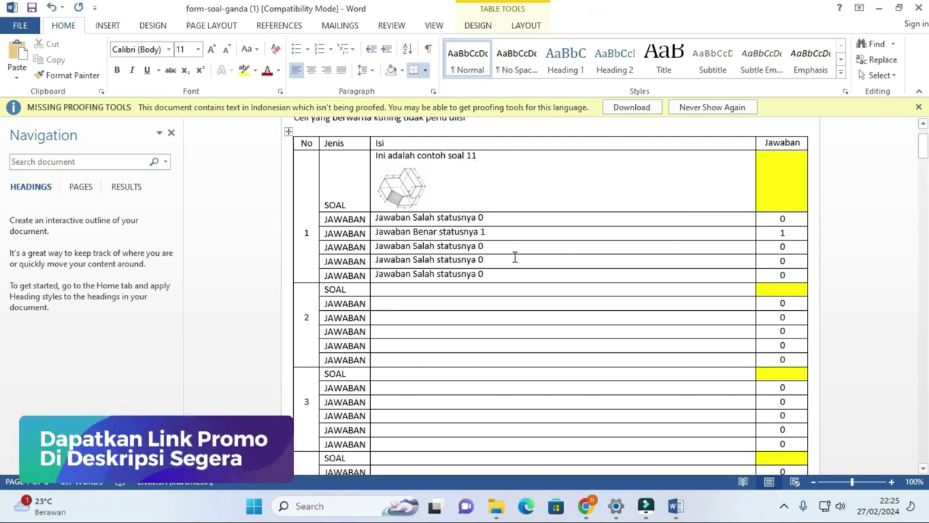
Step: Replace question 1's first answer with Benar and its second with Salah
left_click_drag(483, 217, 375, 217)
type("Bena")
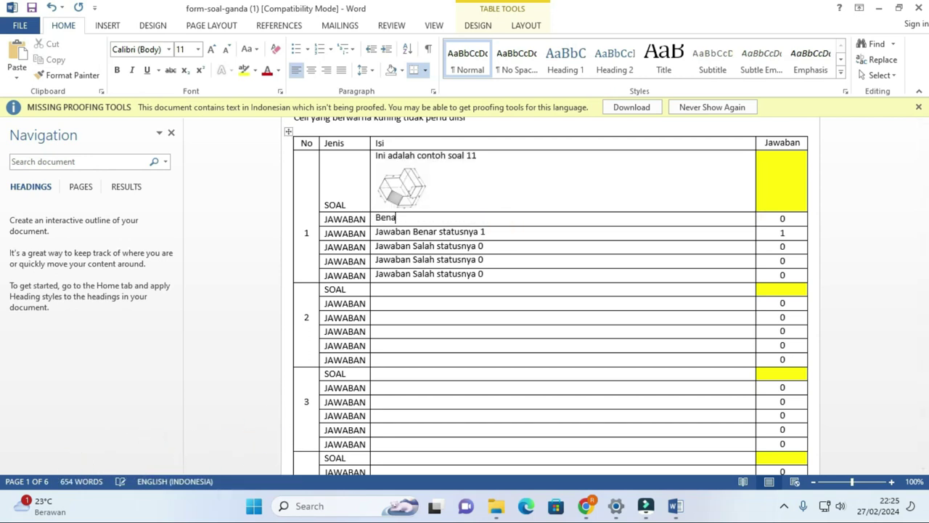
type("r")
key("Return")
key("BackSpace")
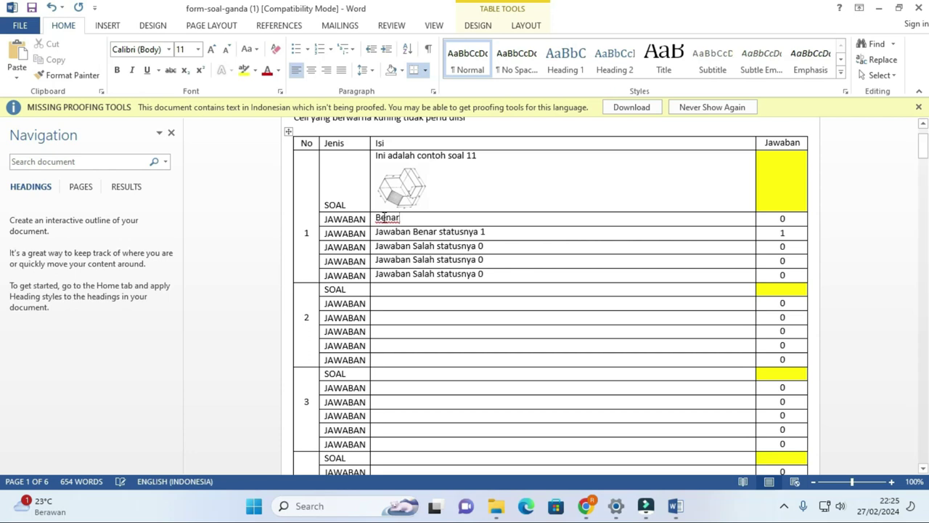
left_click_drag(377, 231, 488, 231)
type("Salah")
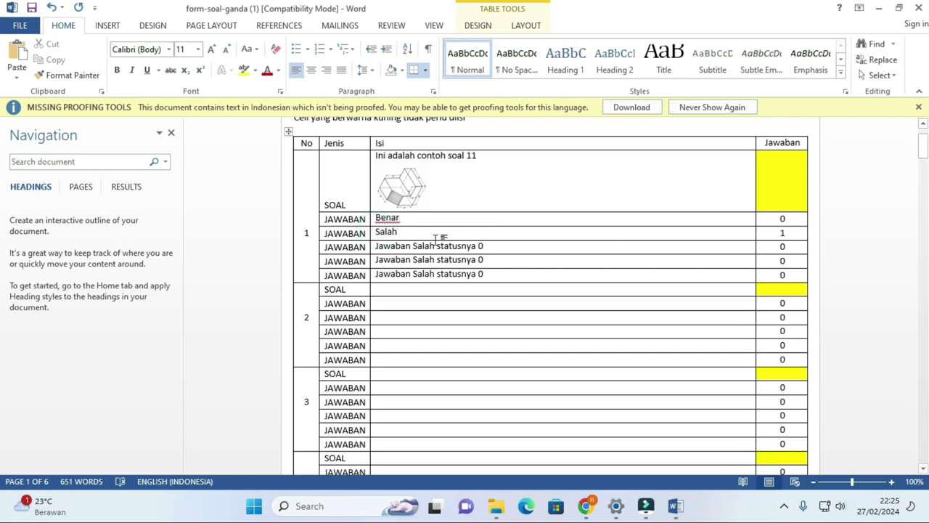
Step: Copy Salah and paste it over question 1's remaining three answers
double_click(385, 232)
left_click_drag(377, 247, 467, 276)
type("Salah Salah Salah")
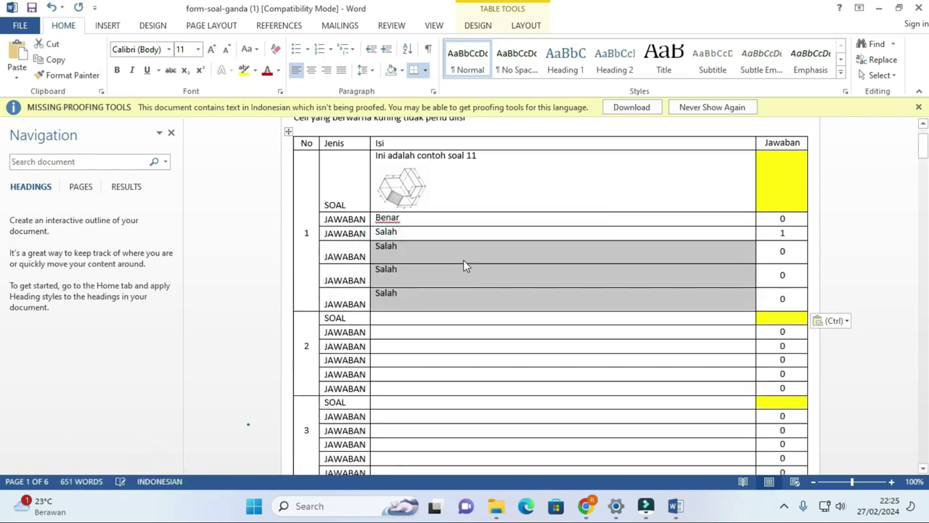
key("ctrl+z")
left_click(434, 251)
triple_click(390, 232)
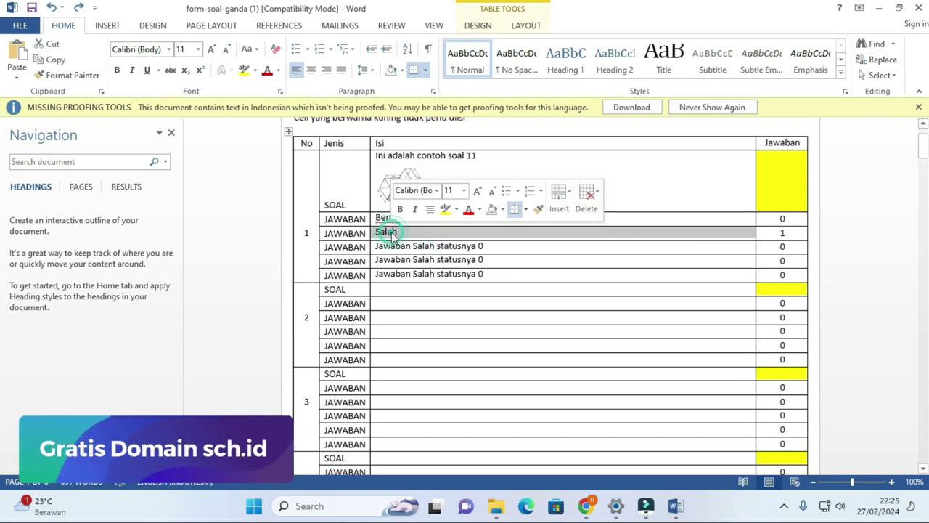
left_click(398, 231)
double_click(395, 233)
left_click(391, 255)
left_click_drag(388, 247, 469, 273)
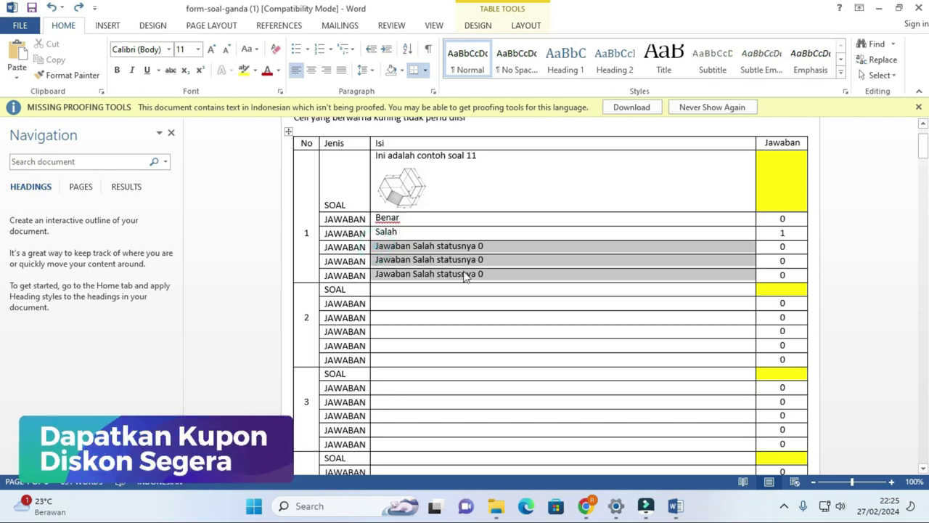
type("Salah Salah Salah")
left_click(409, 249)
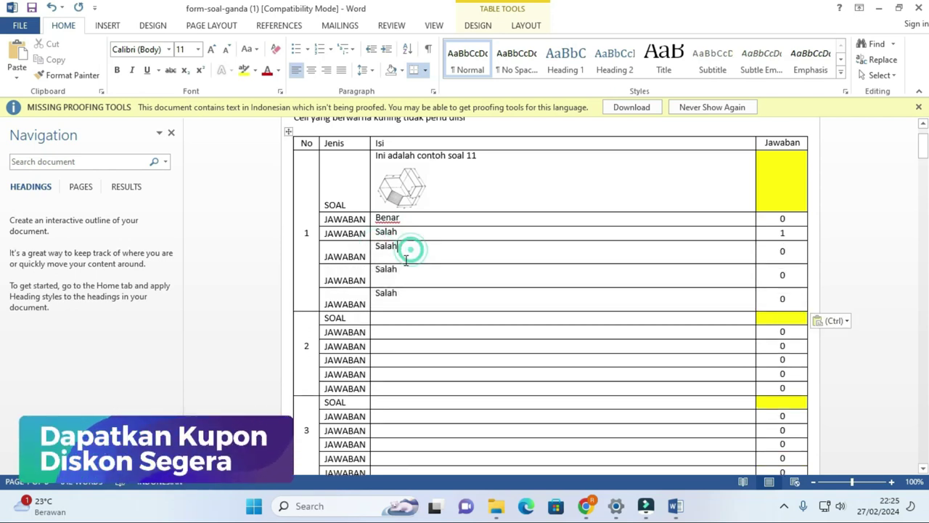
left_click(404, 262)
left_click(366, 255)
left_click(468, 252)
left_click(607, 250)
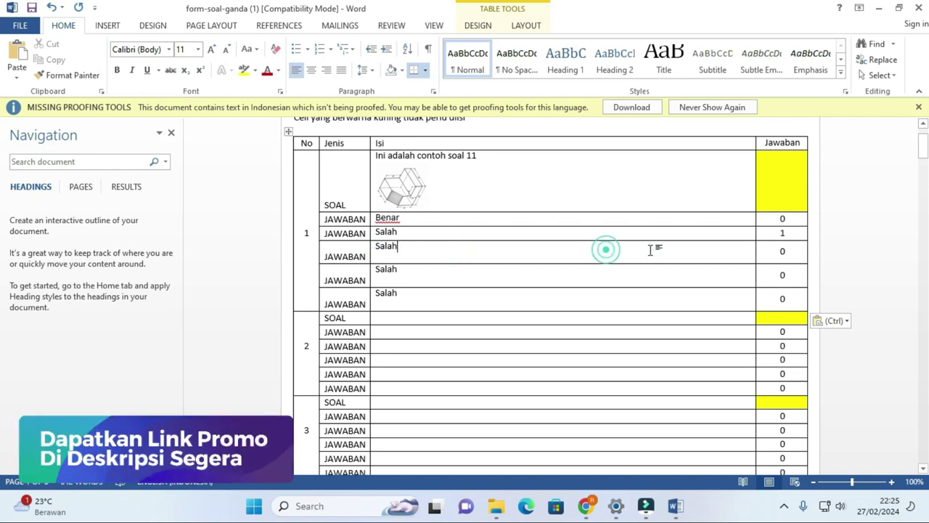
Step: Score Benar 1 and the second answer 0 in question 1's score column
left_click(742, 242)
double_click(782, 234)
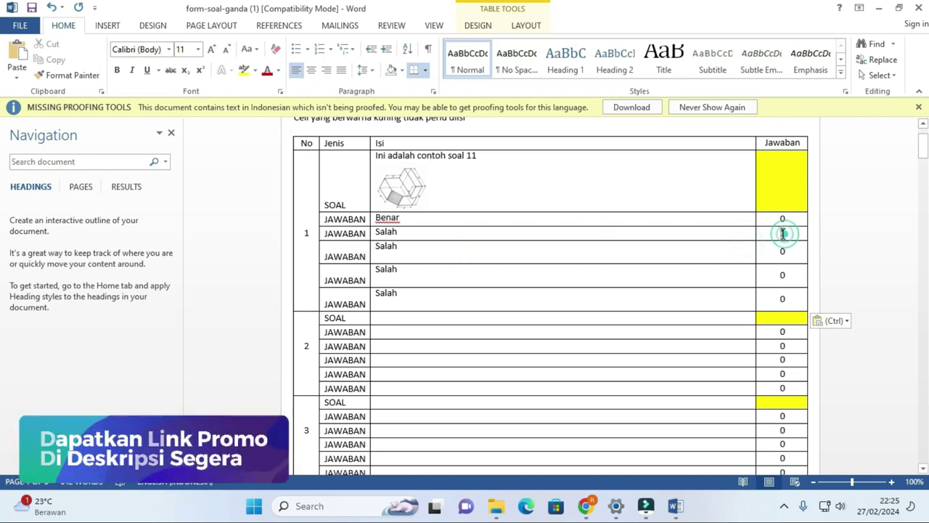
type("0")
left_click(781, 218)
double_click(781, 218)
type("1")
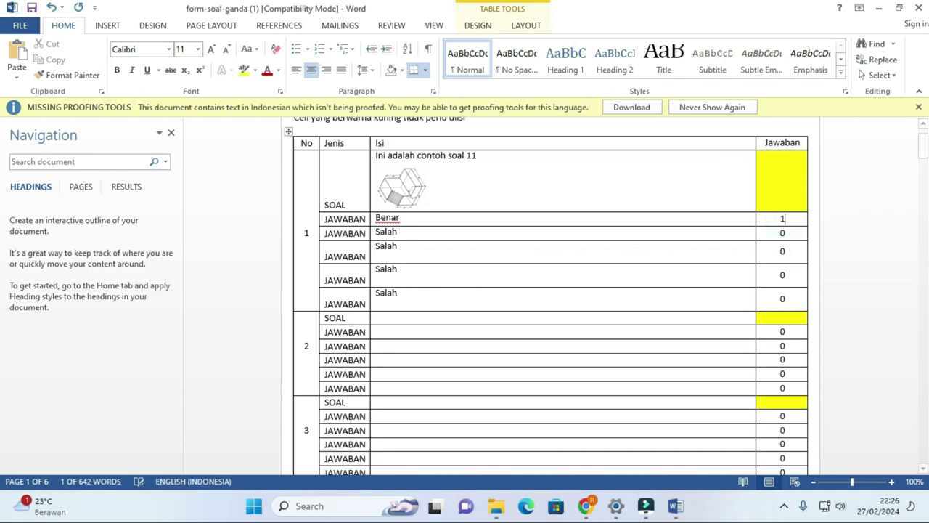
left_click(400, 273)
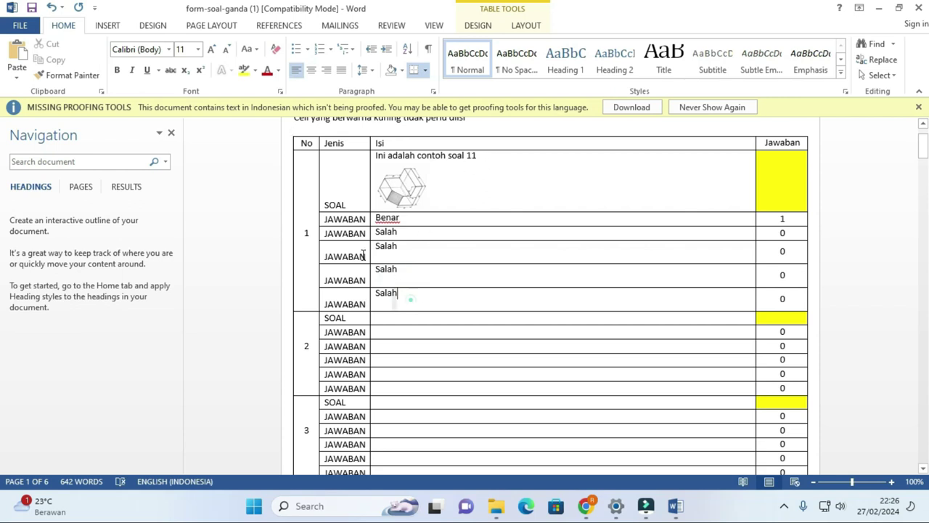
left_click_drag(412, 300, 334, 166)
Step: Copy question 1's cells and paste them into question 2's Isi column
right_click(416, 155)
left_click(440, 179)
left_click(395, 317)
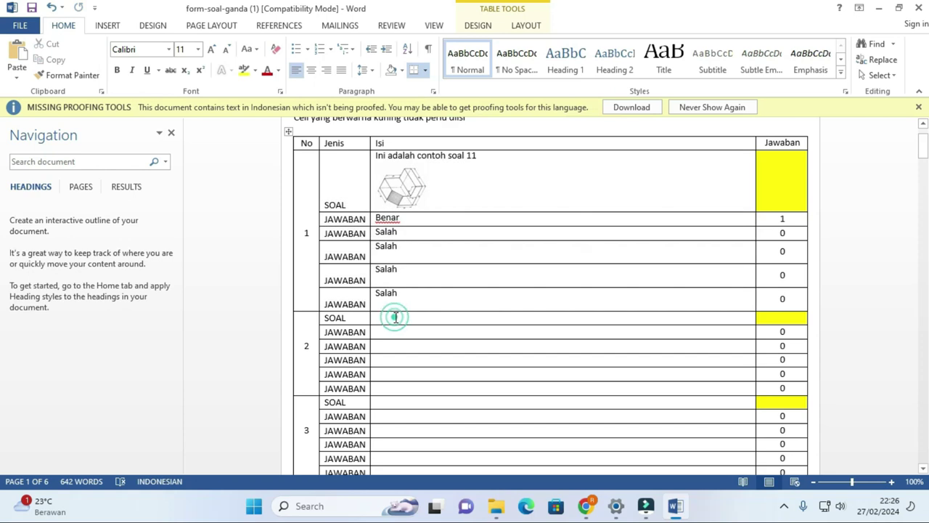
right_click(396, 317)
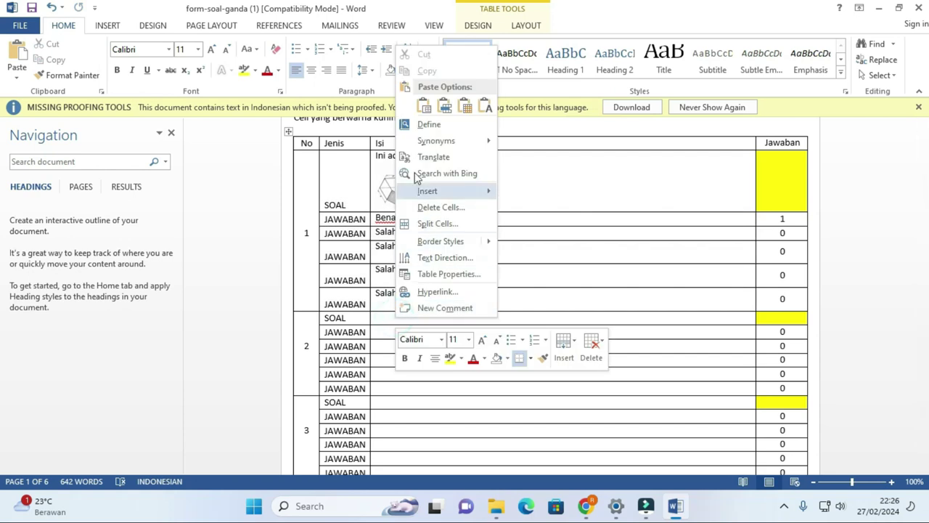
left_click(485, 109)
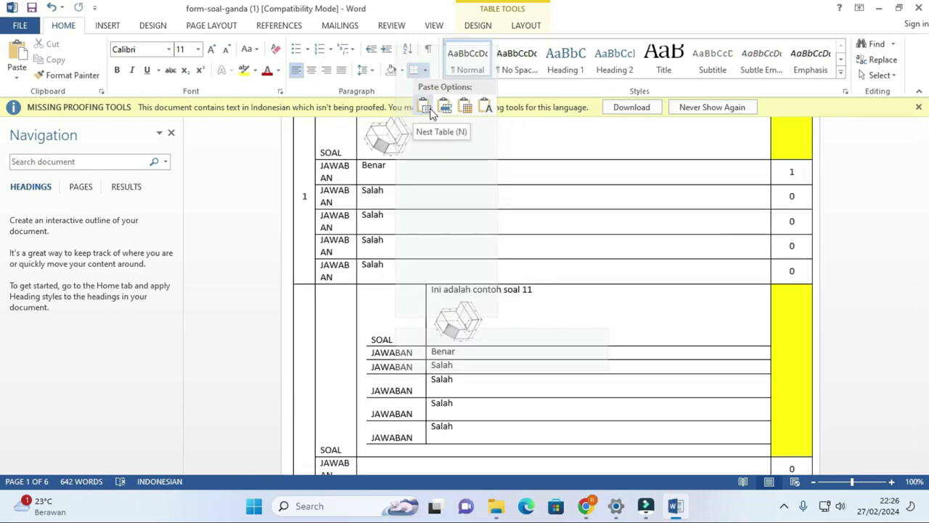
left_click(554, 317)
left_click_drag(547, 317, 550, 385)
key("ctrl+v")
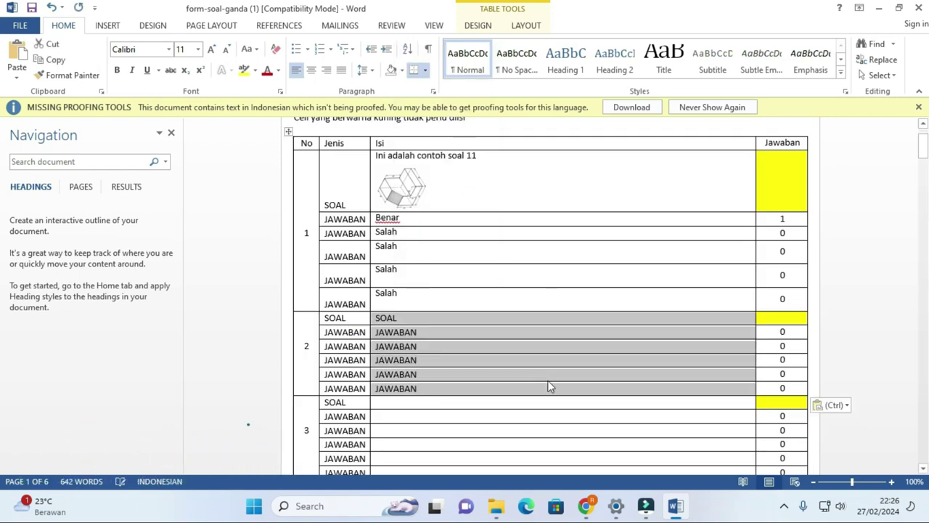
left_click(414, 283)
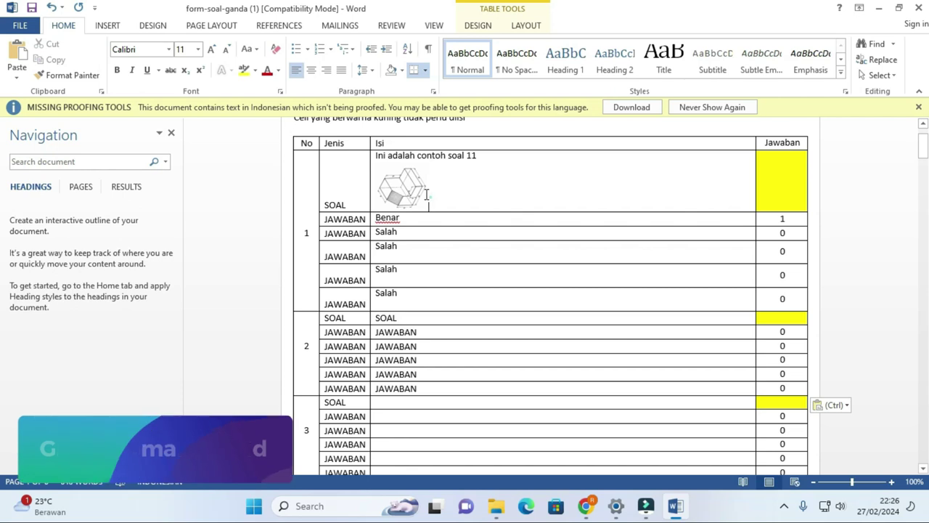
Step: Put question 1's text and cube picture into question 2, changing 11 to 12
triple_click(377, 157)
left_click(489, 157)
key("Return")
key("ctrl+v")
left_click_drag(430, 188, 432, 190)
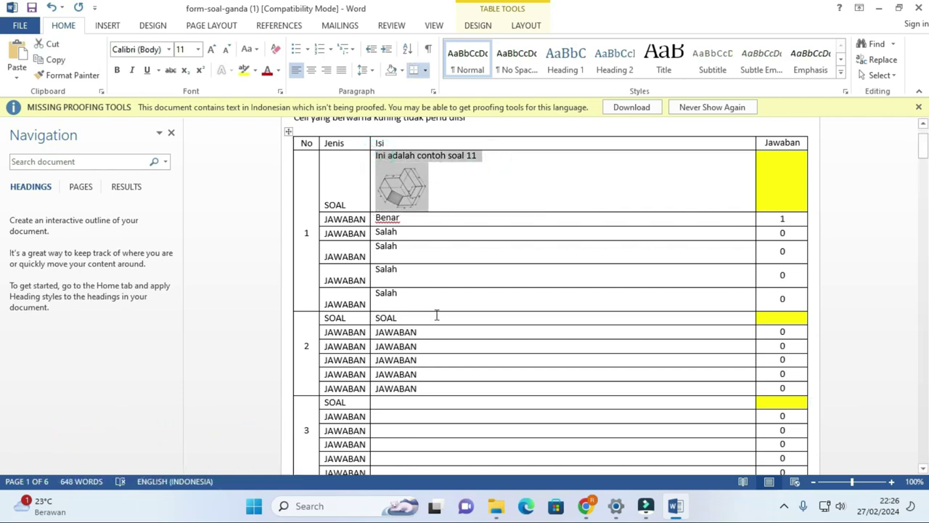
key("ctrl+c")
double_click(385, 318)
key("ctrl+v")
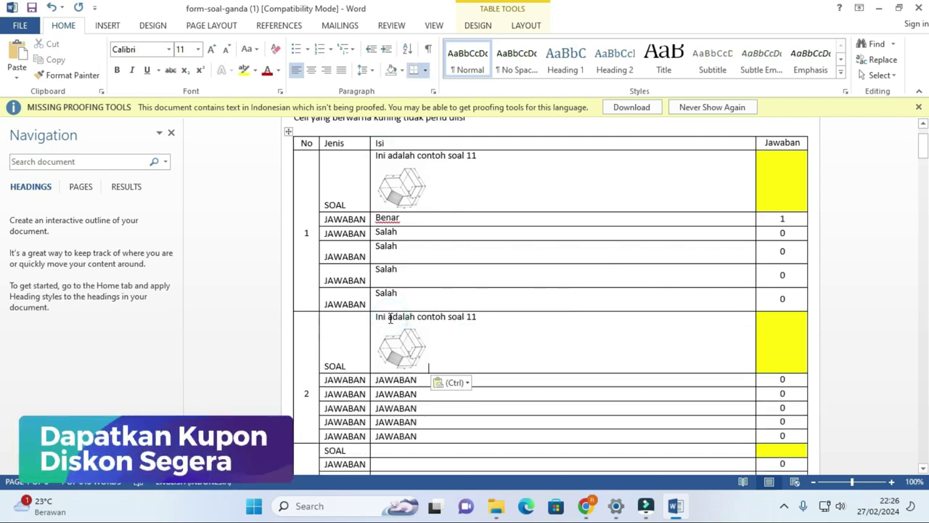
double_click(472, 317)
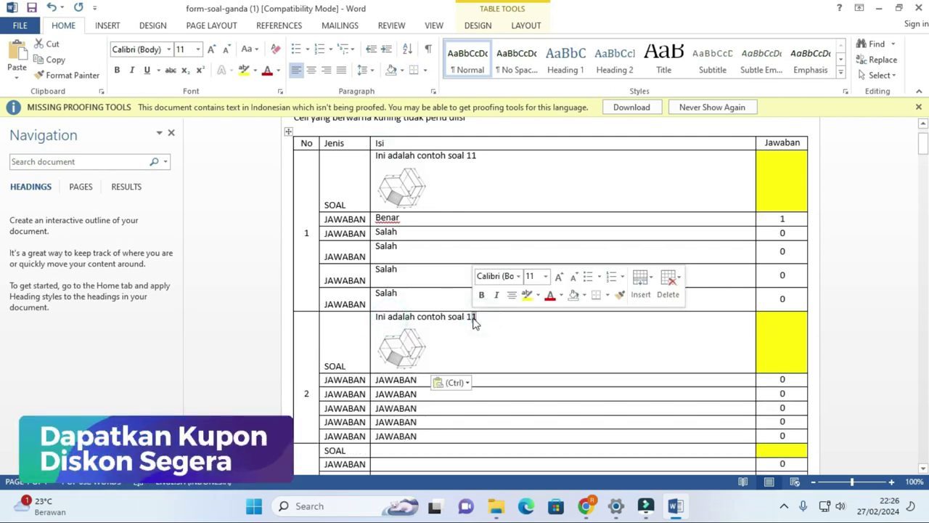
type("12")
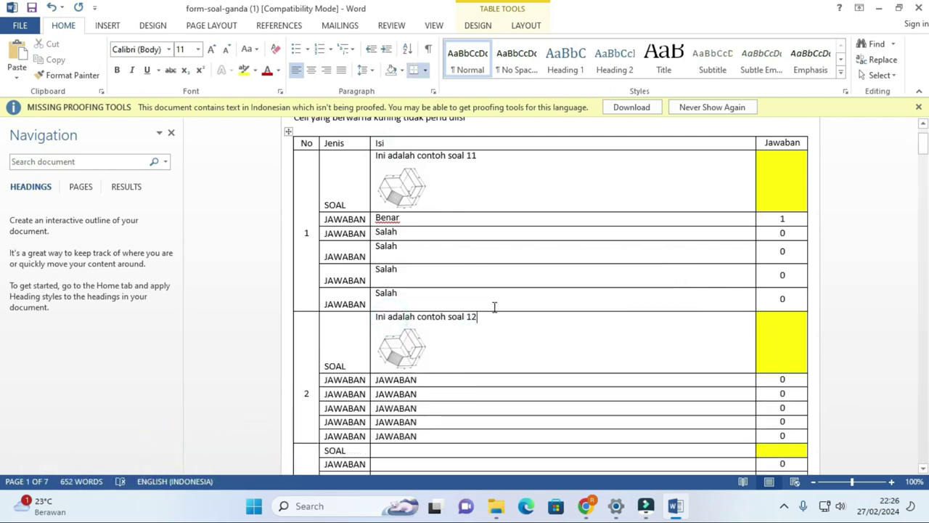
scroll(498, 307, "down", 2)
scroll(421, 276, "up", 1)
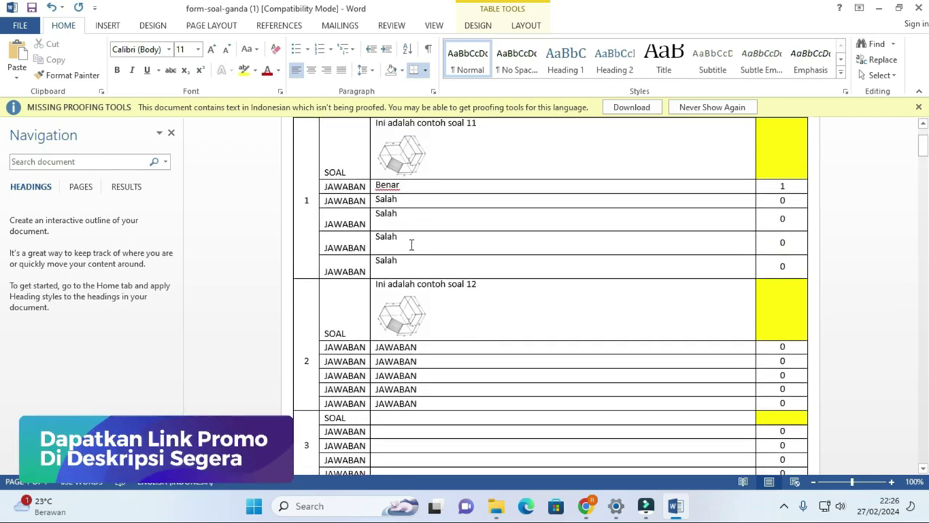
Step: Set question 2's answers to Salah across the answer cells
left_click_drag(427, 348, 378, 350)
type("salah")
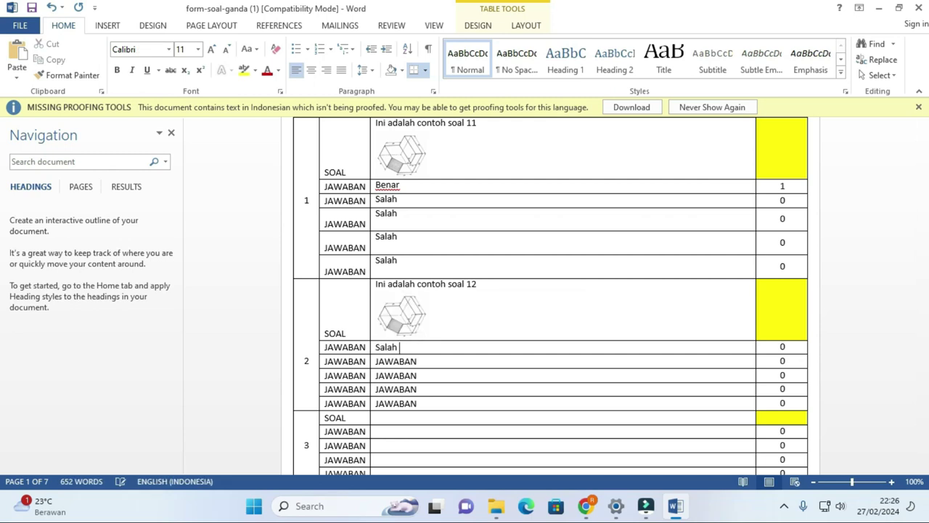
left_click_drag(400, 347, 408, 397)
left_click(379, 361)
key("ctrl+v")
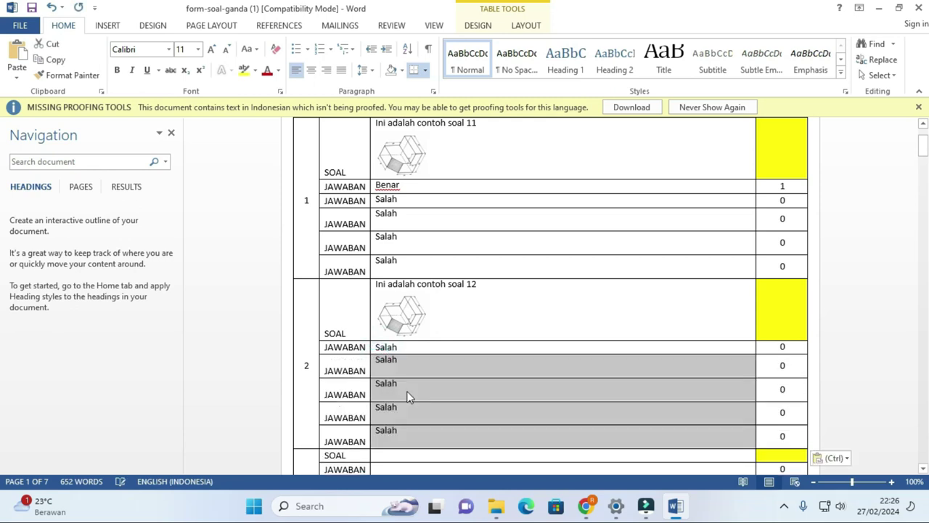
left_click(404, 366)
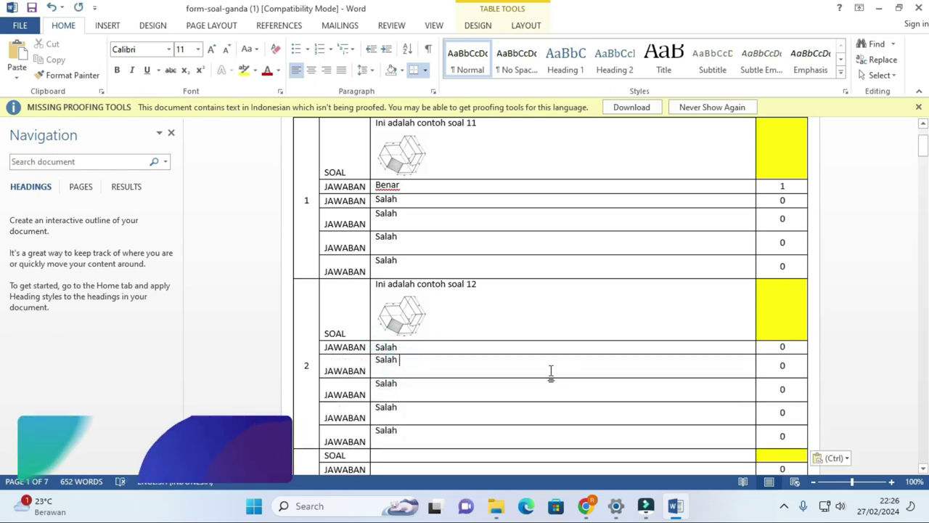
key("Escape")
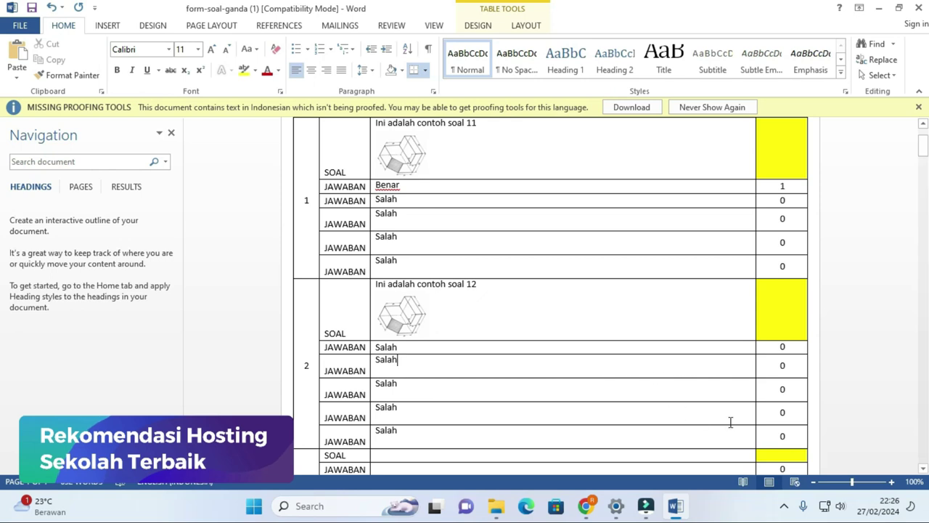
Step: Make question 2's fourth answer Benar scored 1, then save the document
double_click(782, 413)
type("1")
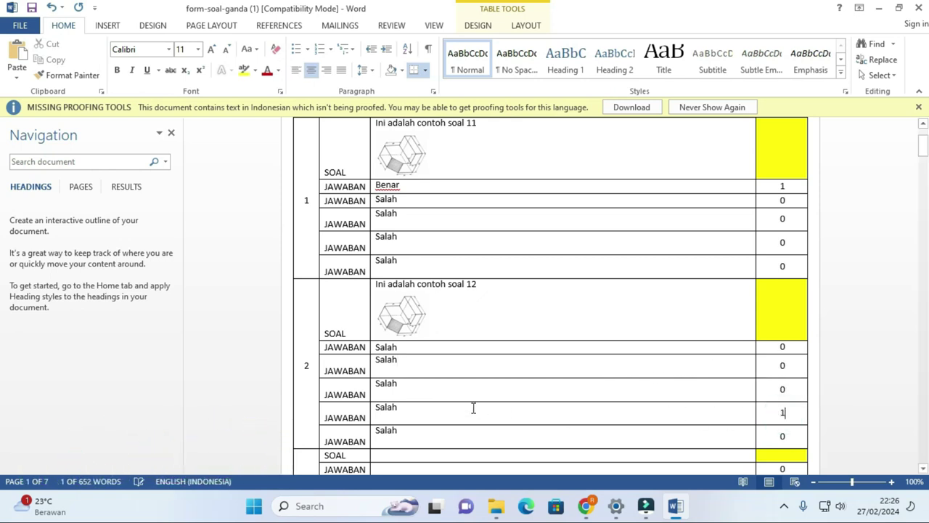
double_click(389, 408)
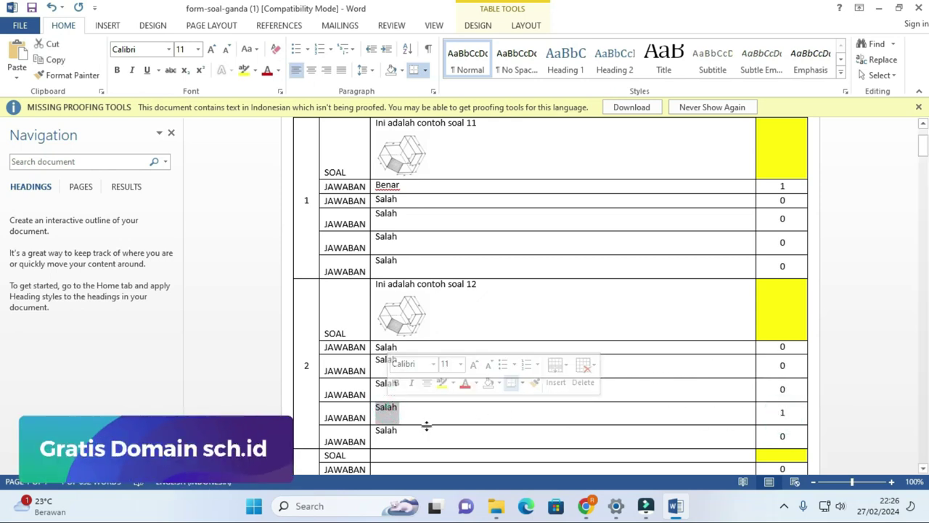
left_click(425, 425)
type("Benar")
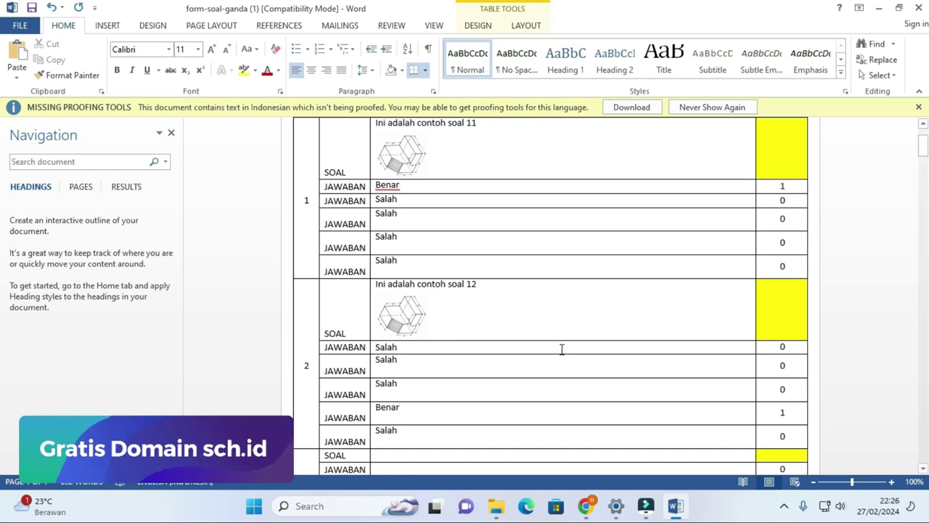
scroll(562, 349, "down", 3)
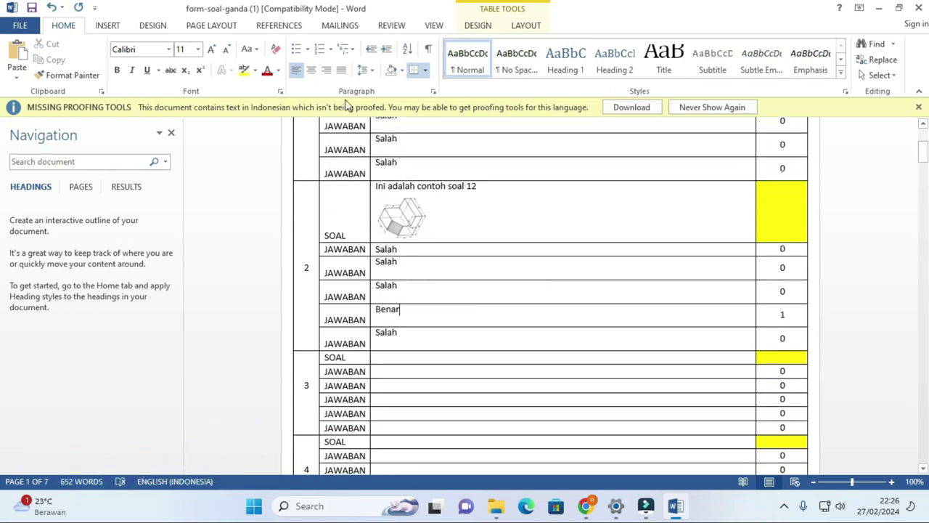
left_click(32, 9)
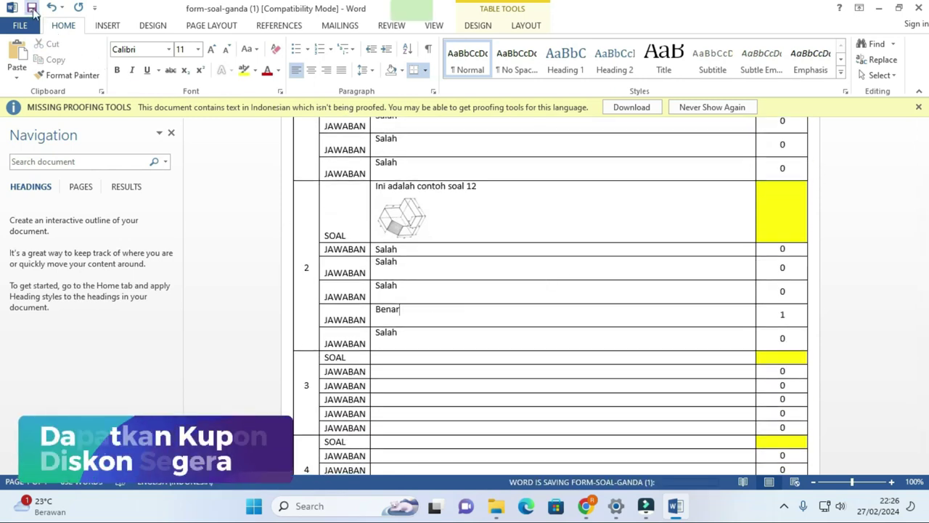
Step: Switch between the ZYA CBT import page's empty editor and the Word template
left_click(585, 507)
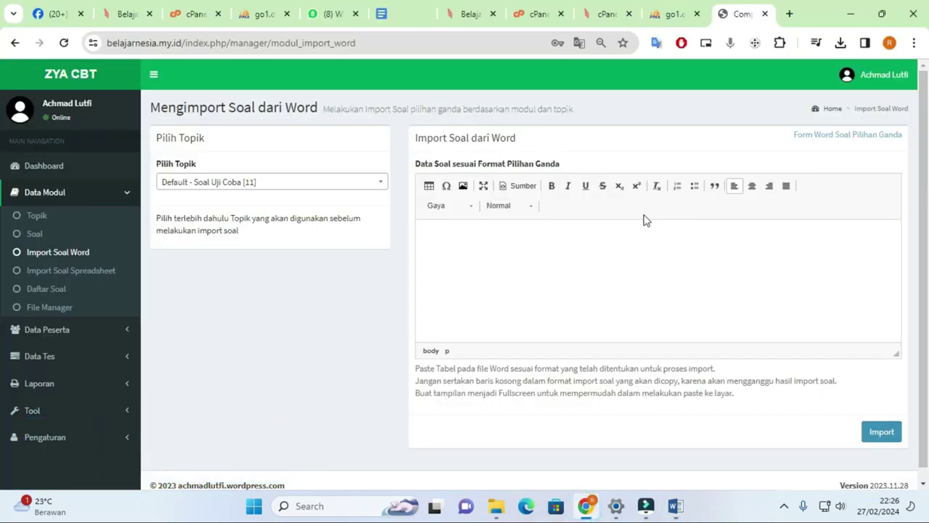
left_click(645, 274)
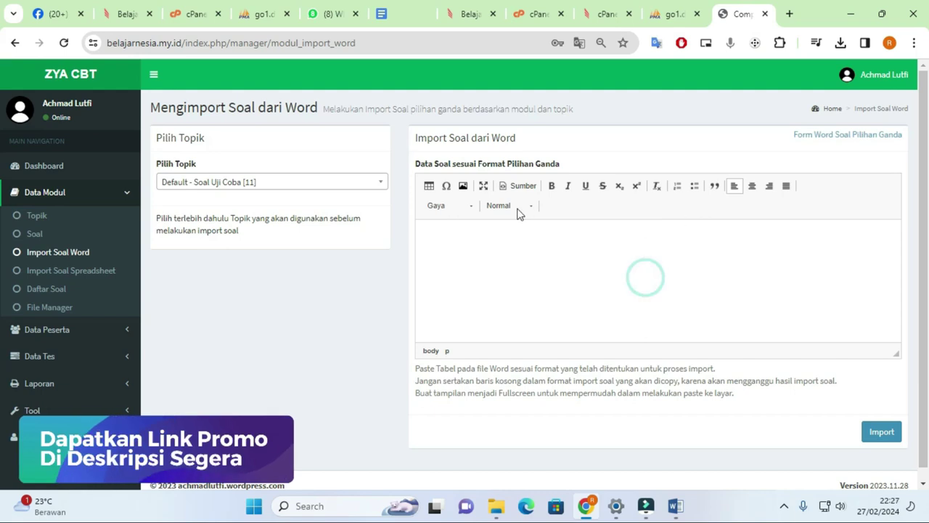
left_click(675, 506)
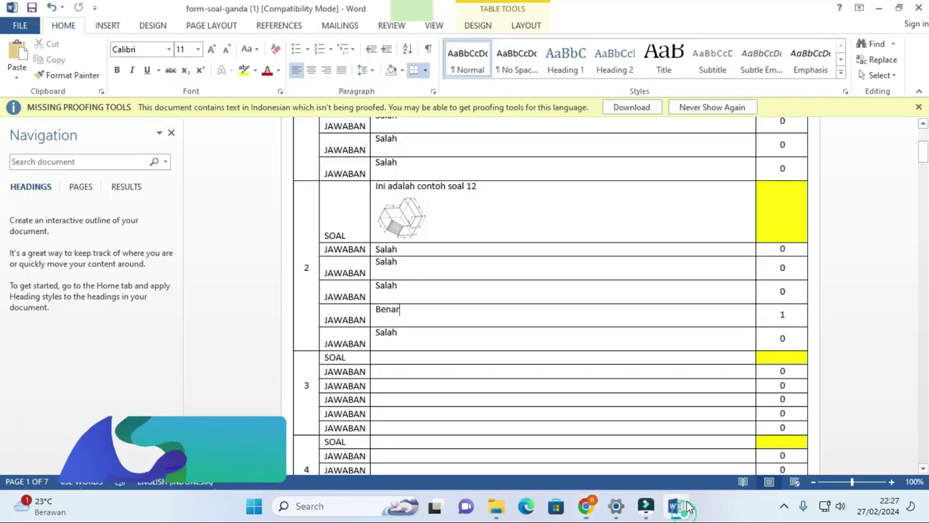
left_click(586, 506)
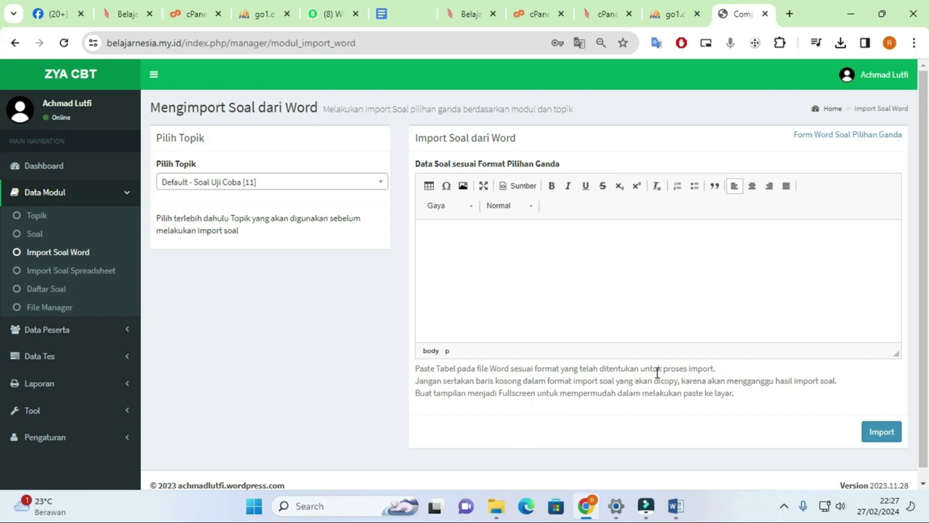
left_click(675, 506)
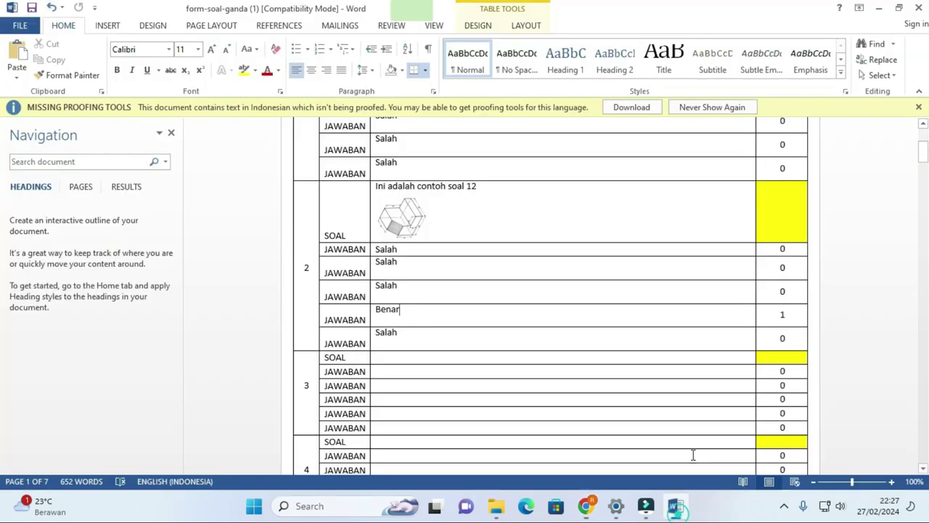
Step: Copy the Word table from the header through contoh soal 12 and return to the import editor
scroll(332, 209, "up", 3)
scroll(338, 232, "up", 3)
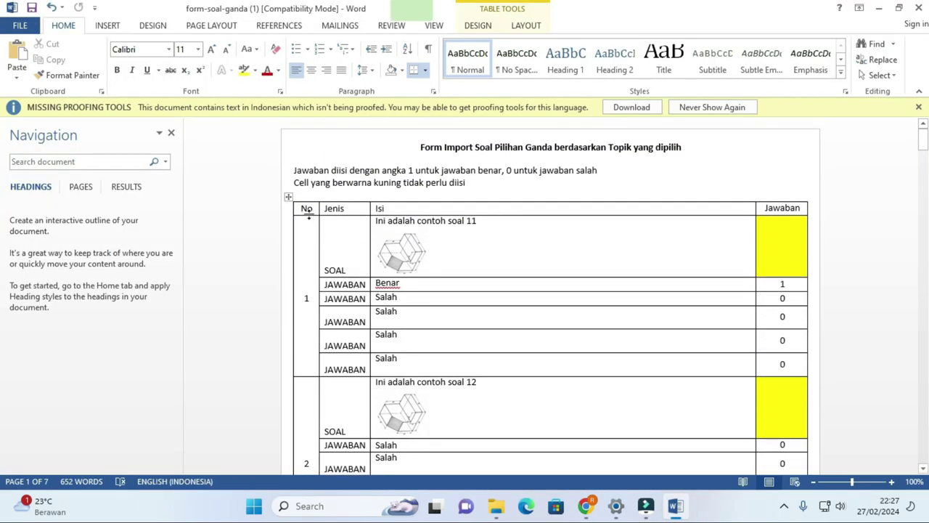
left_click_drag(309, 211, 791, 395)
scroll(486, 355, "down", 4)
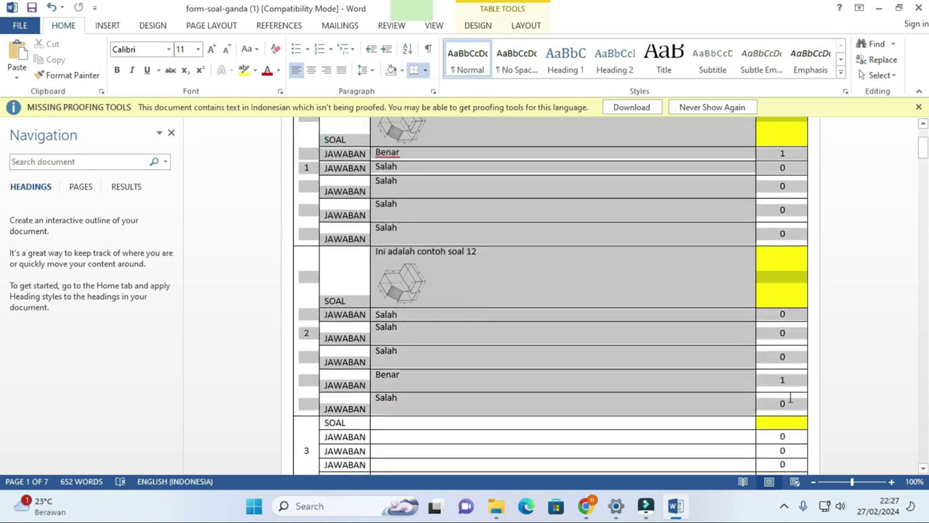
right_click(618, 274)
left_click(671, 298)
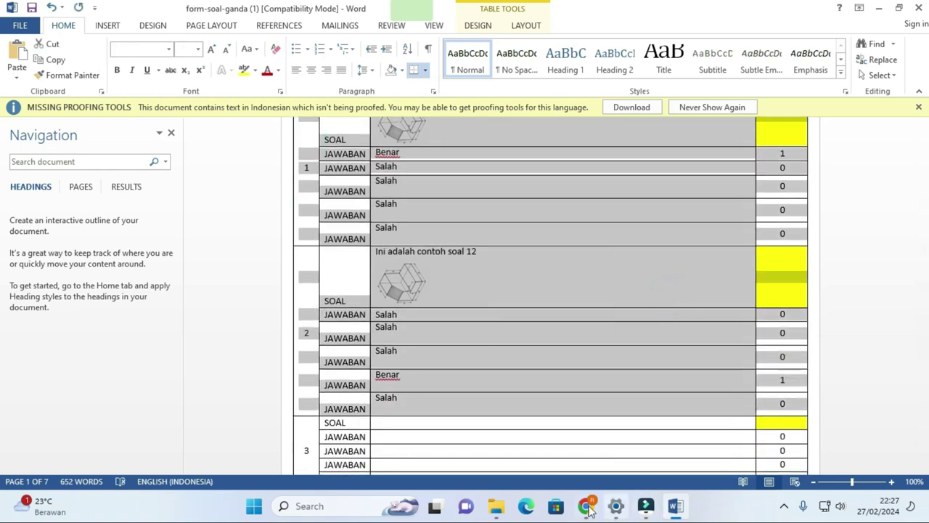
left_click(585, 506)
right_click(492, 252)
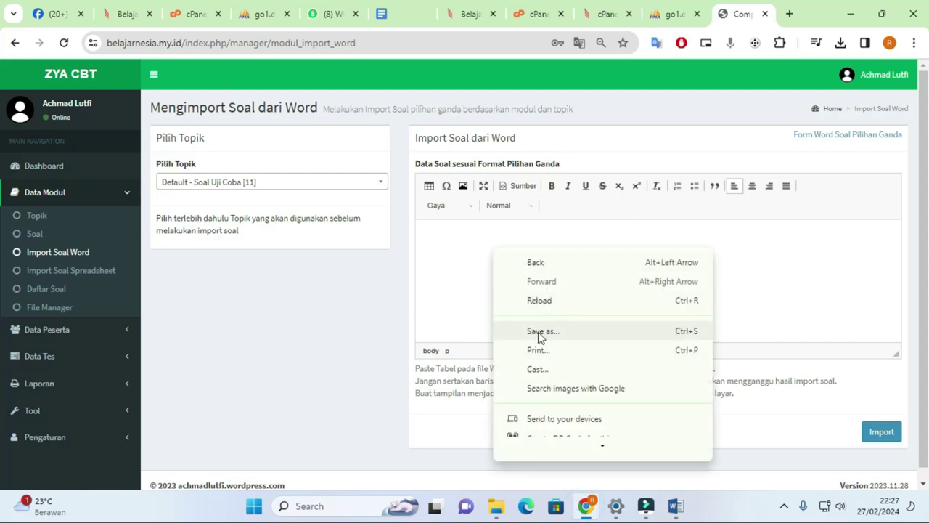
Step: Paste the contoh soal 11 and 12 table into the editor, check it maximized, then Import
left_click(475, 262)
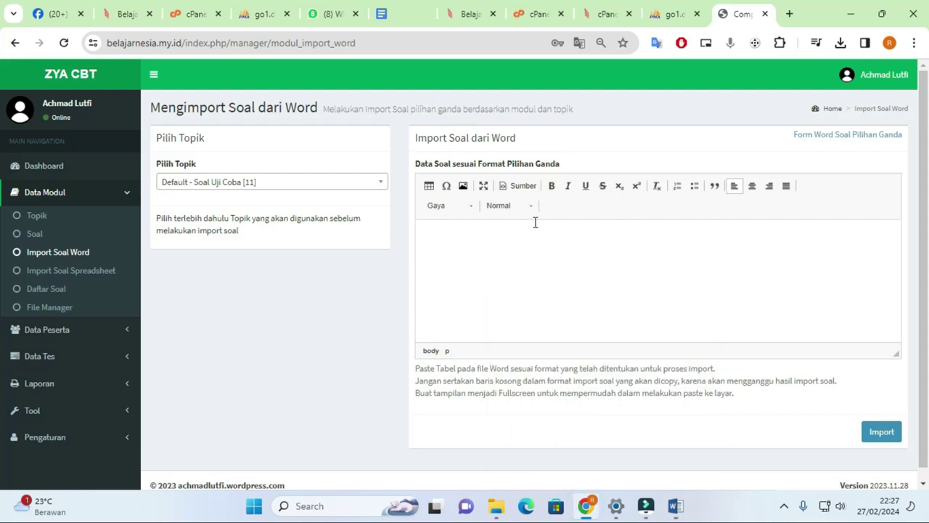
key("ctrl+v")
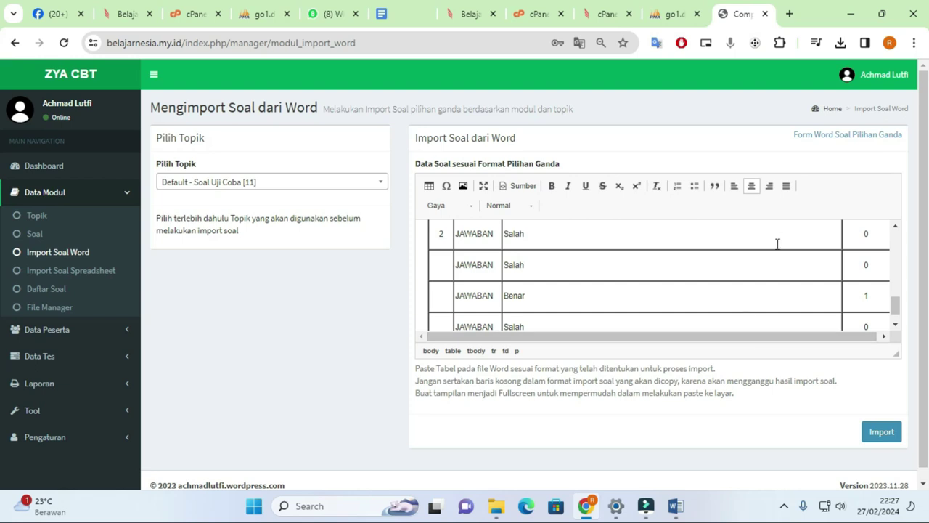
left_click(483, 185)
scroll(320, 229, "up", 3)
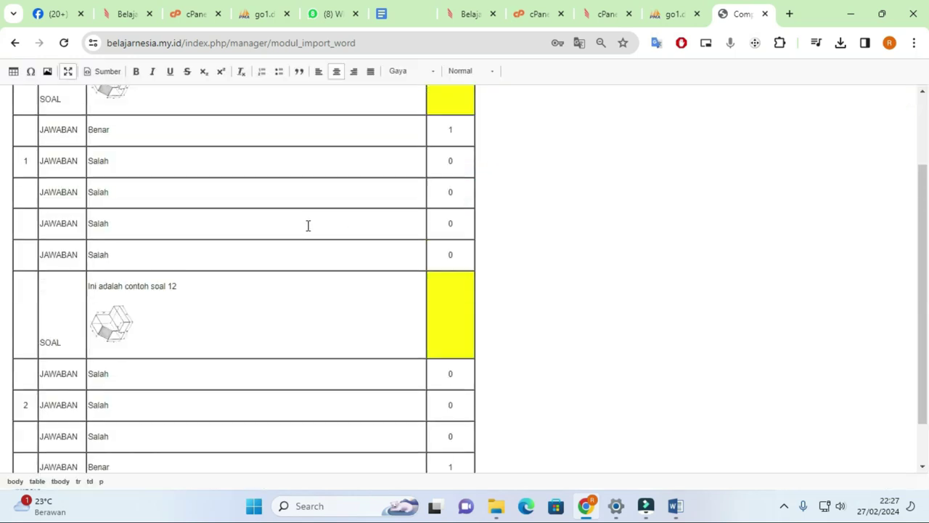
scroll(326, 232, "down", 2)
scroll(348, 247, "up", 2)
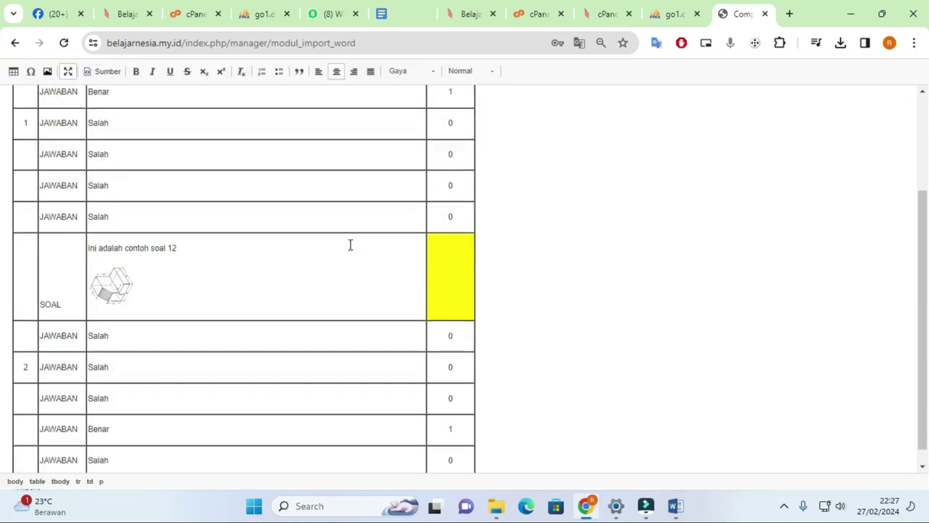
scroll(350, 245, "down", 2)
scroll(411, 228, "up", 2)
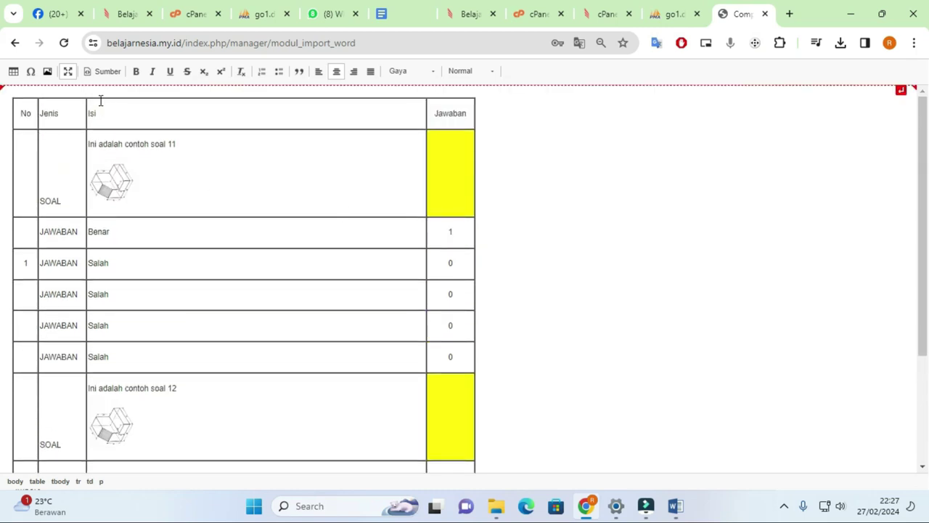
left_click(68, 71)
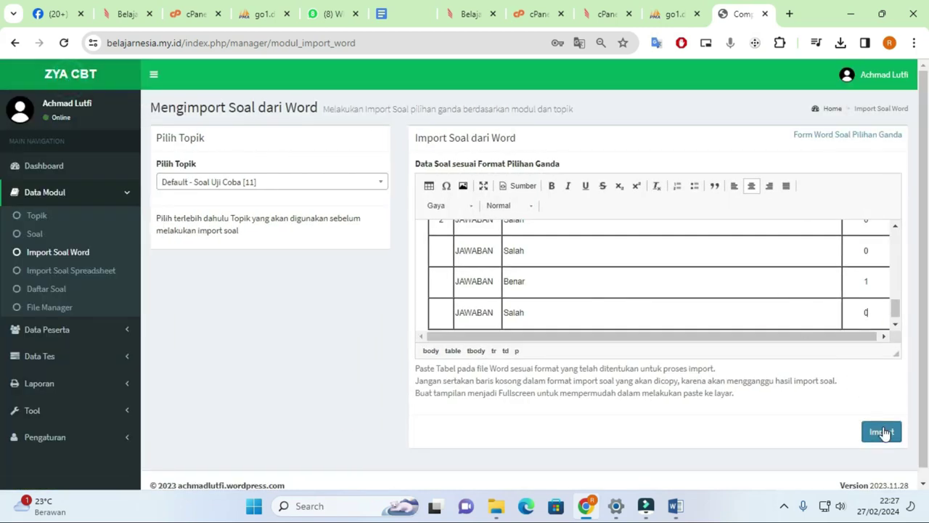
left_click(883, 431)
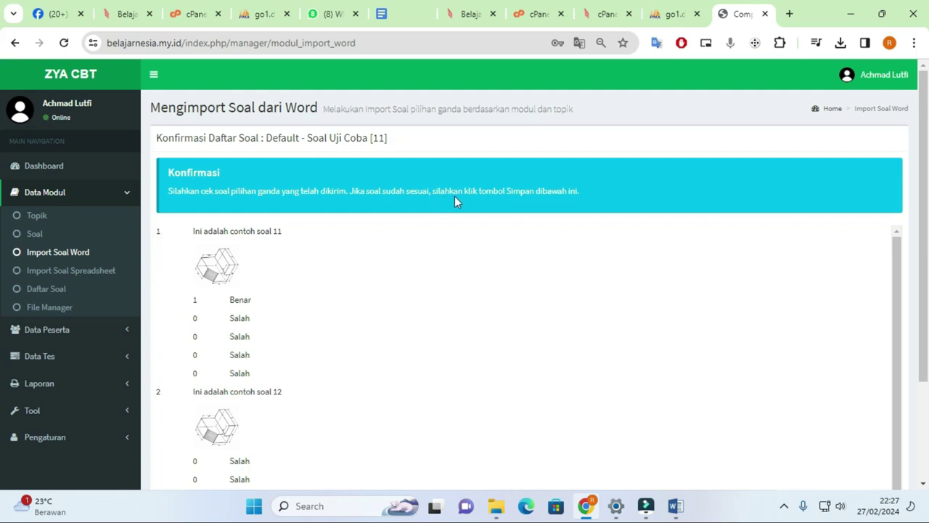
Step: Save both confirmed questions, acknowledge the 2-question, 10-answer import report, and open Soal
scroll(664, 264, "down", 2)
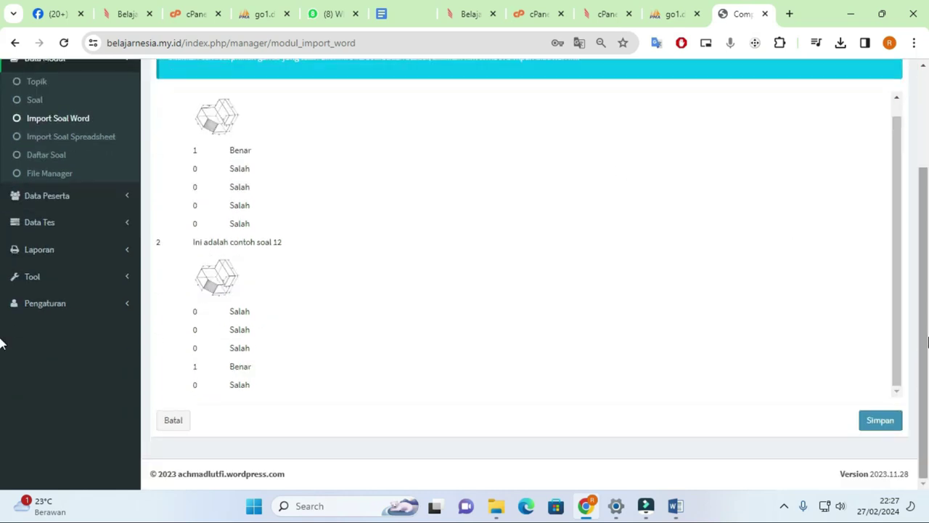
left_click(884, 420)
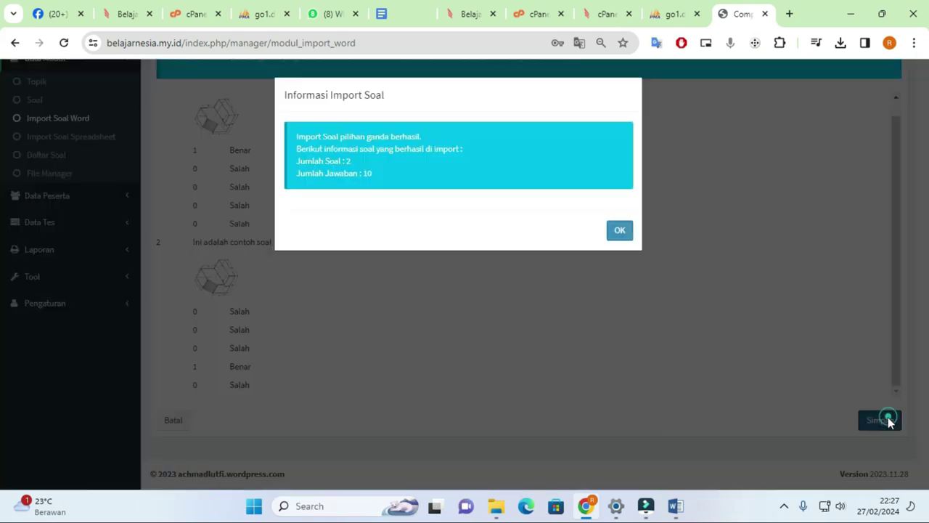
left_click(620, 231)
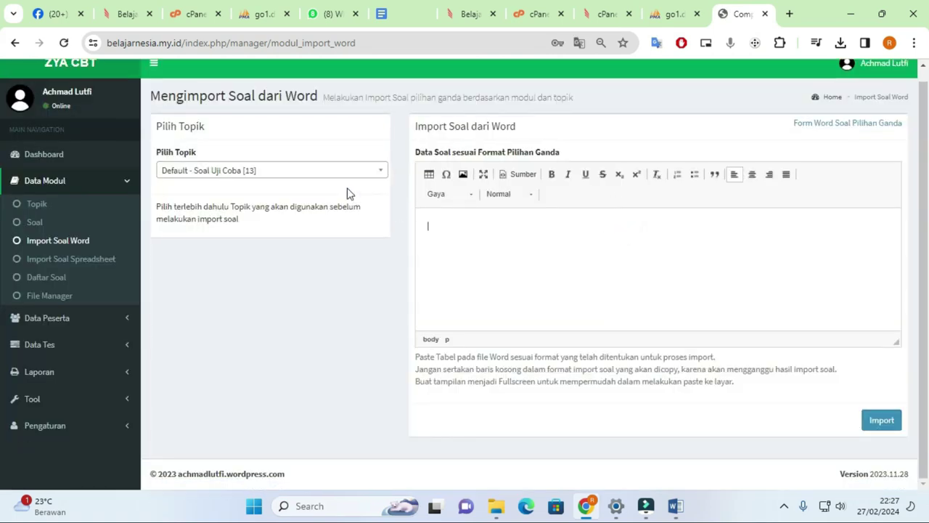
left_click(34, 222)
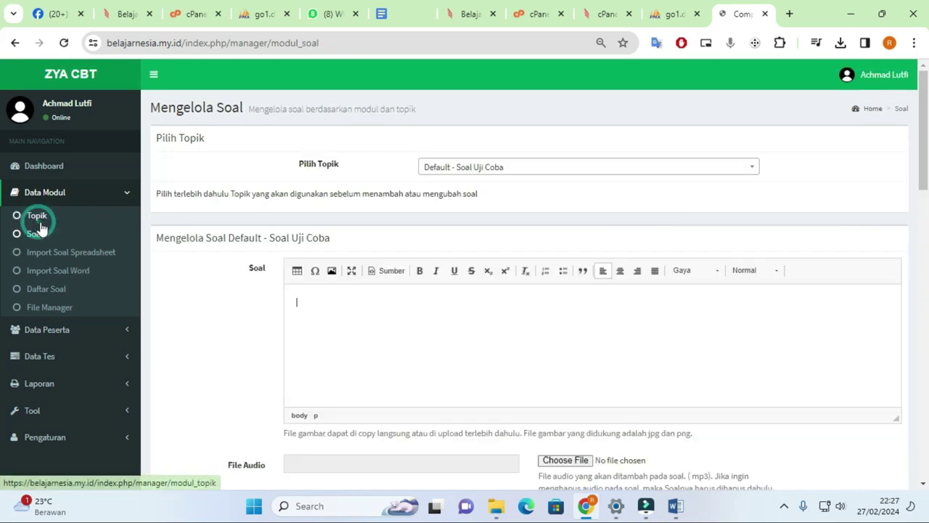
Step: Set the Daftar Soal table to show 25 entries per page
scroll(493, 282, "down", 5)
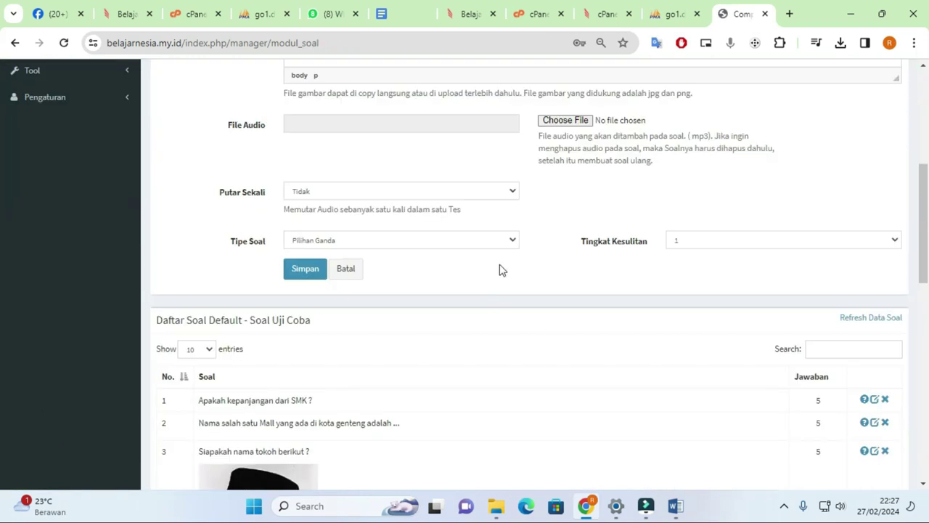
scroll(501, 270, "down", 10)
scroll(334, 240, "up", 10)
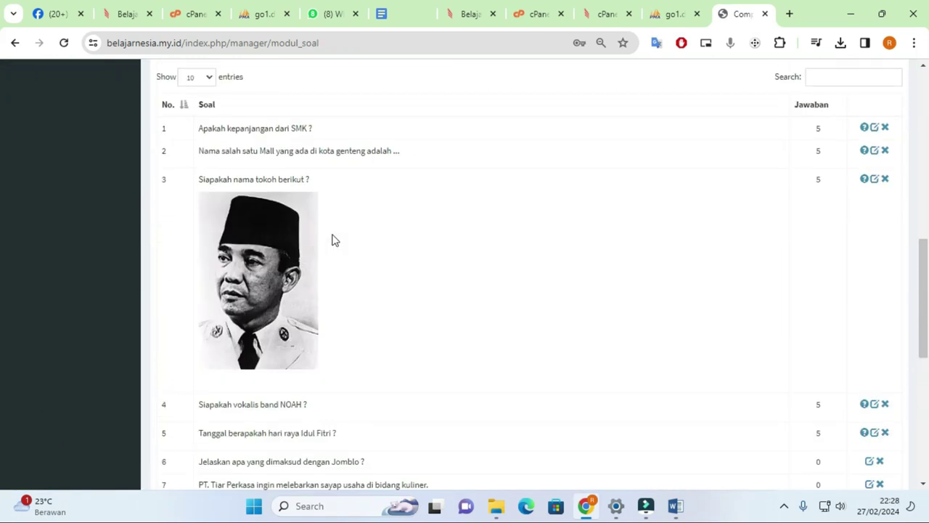
left_click(213, 287)
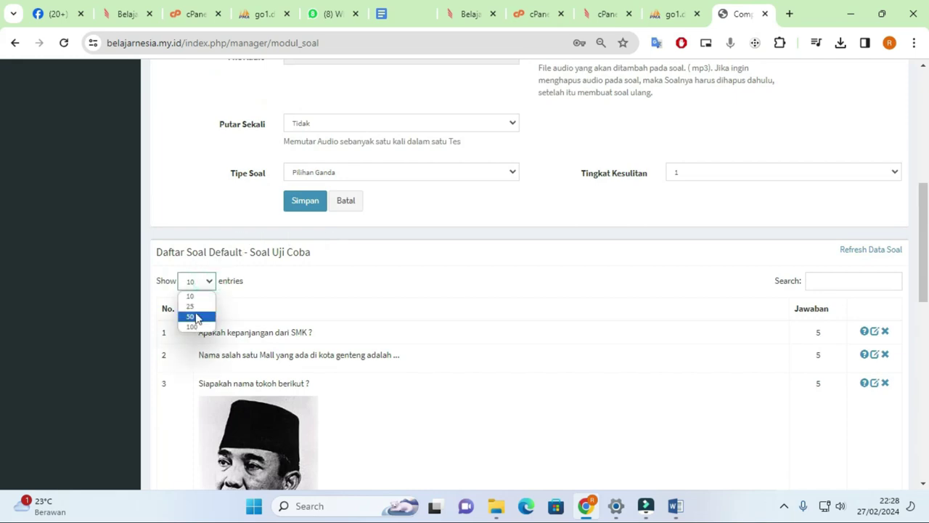
left_click(196, 306)
Step: Confirm contoh soal 11 and 12 are listed as entries 12 and 13, then go to Import Soal Spreadsheet
scroll(313, 288, "down", 10)
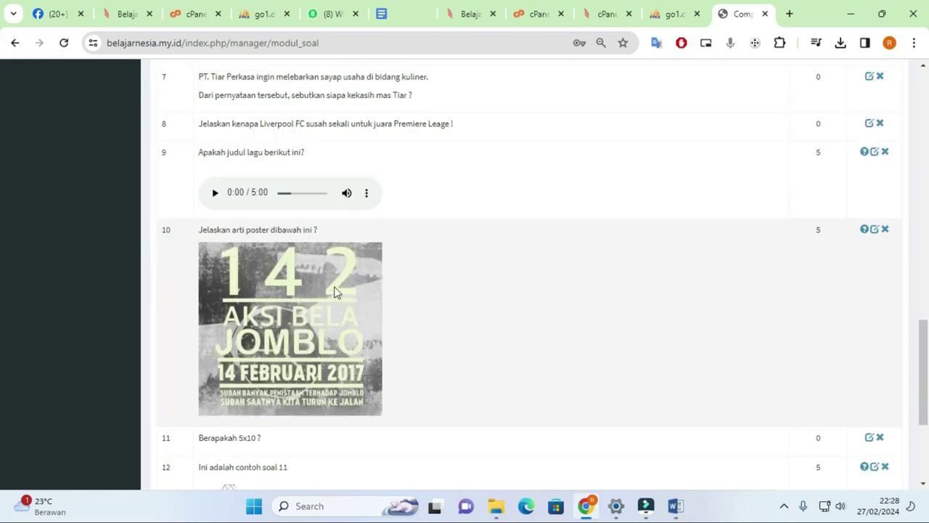
scroll(353, 283, "up", 5)
scroll(353, 285, "down", 5)
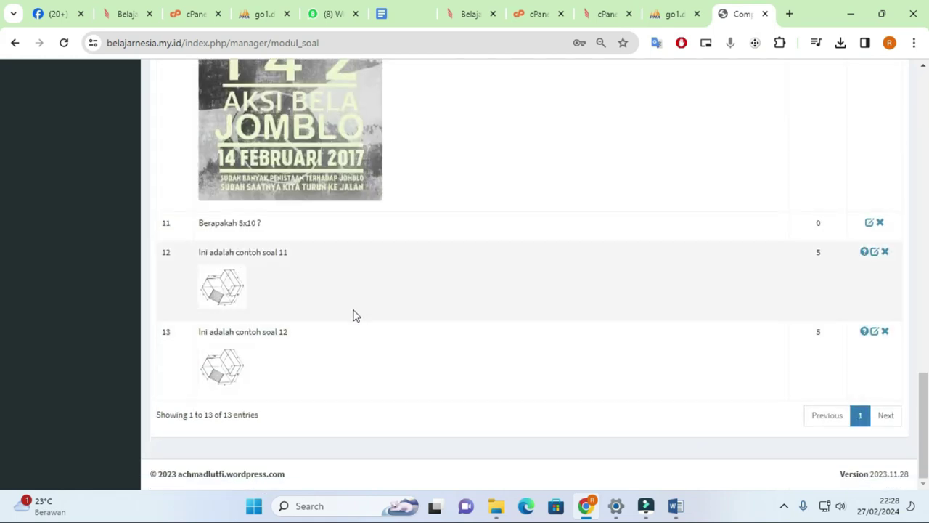
scroll(379, 307, "up", 10)
scroll(379, 307, "up", 3)
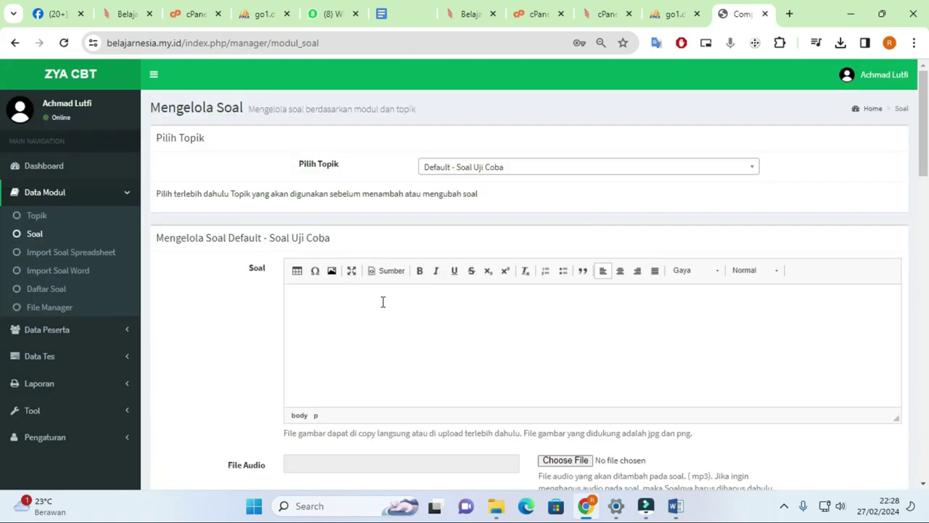
left_click(82, 250)
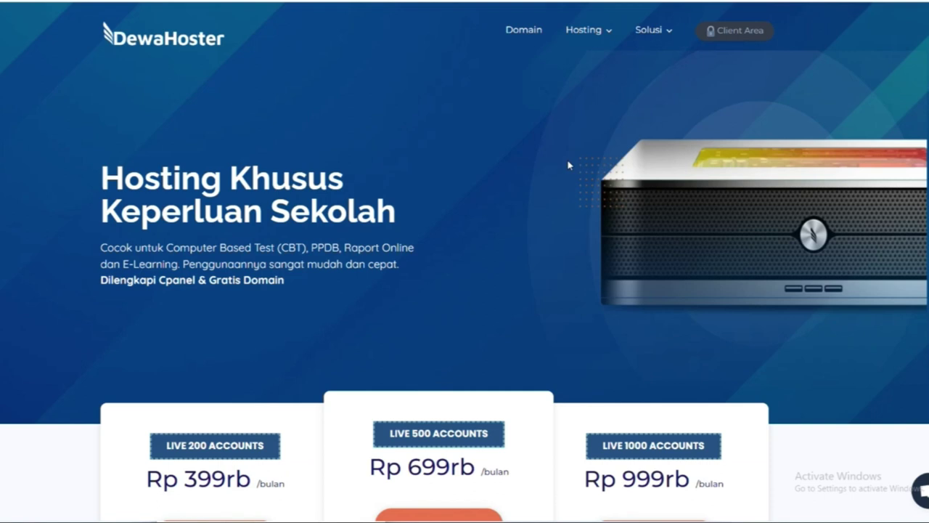
scroll(568, 165, "down", 1)
scroll(568, 166, "down", 3)
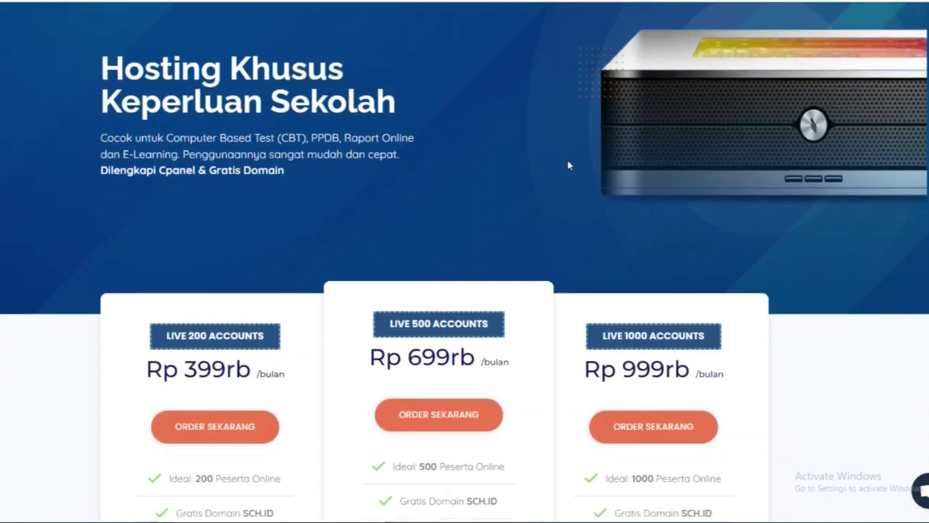
scroll(568, 166, "down", 1)
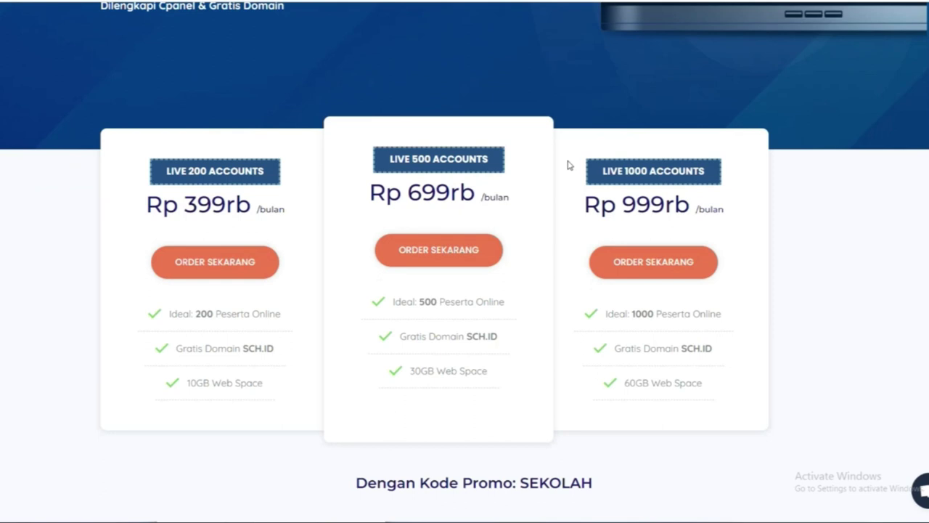
scroll(569, 165, "down", 1)
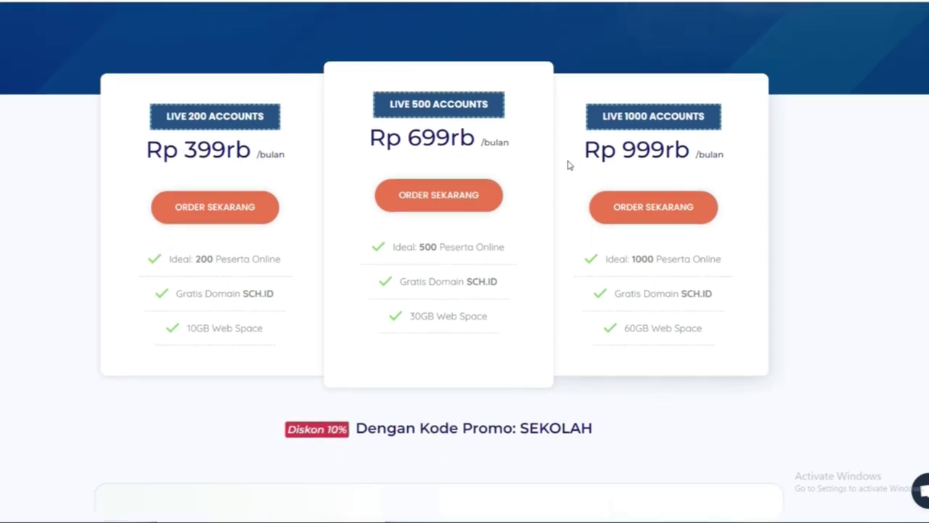
scroll(569, 165, "up", 5)
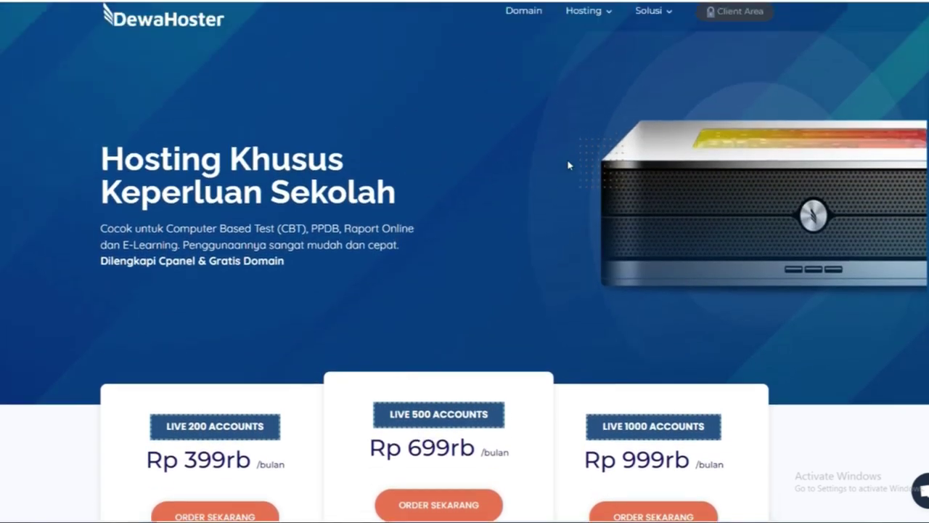